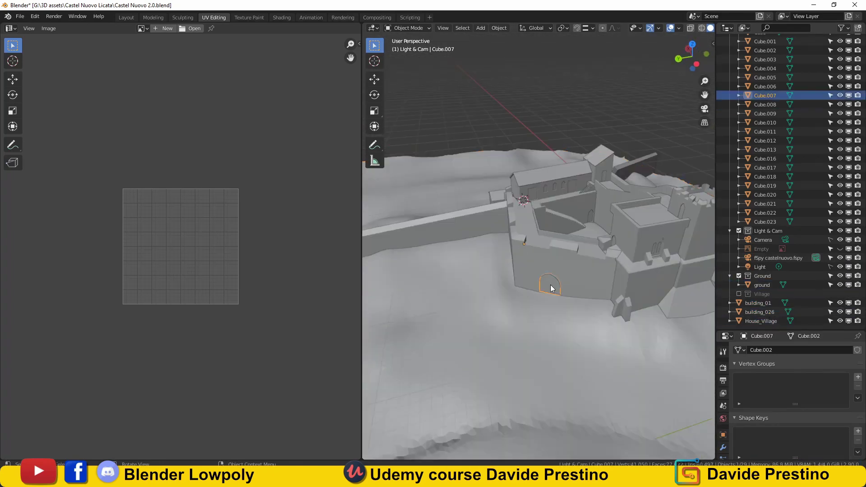
- Move the two selected wall pieces into a new collection named Castle_Wall_1
key("m")
left_click(559, 207)
type("Castle_Wall_1")
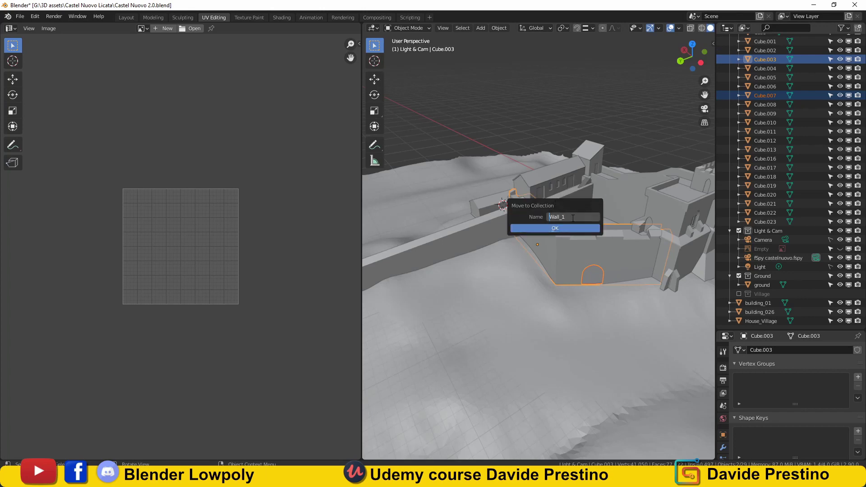
key("Return")
- Smart UV Project the wall pieces and pack their islands with UVPackmaster2
key("Tab")
key("u")
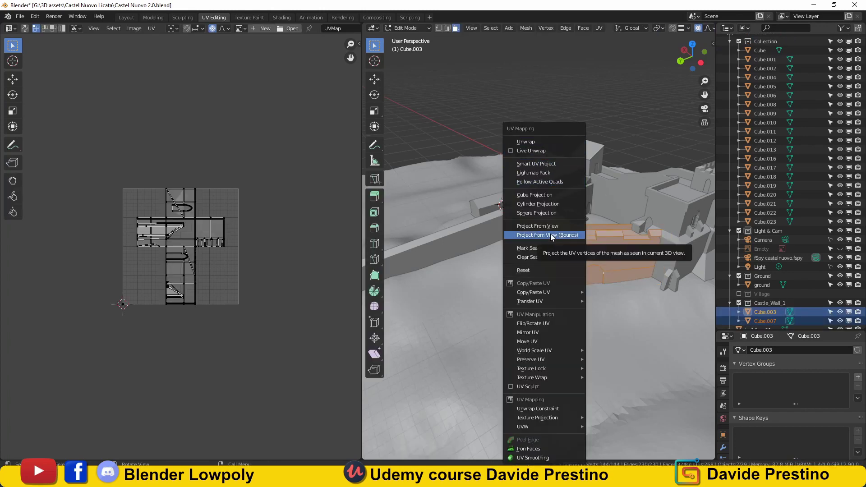
left_click(536, 164)
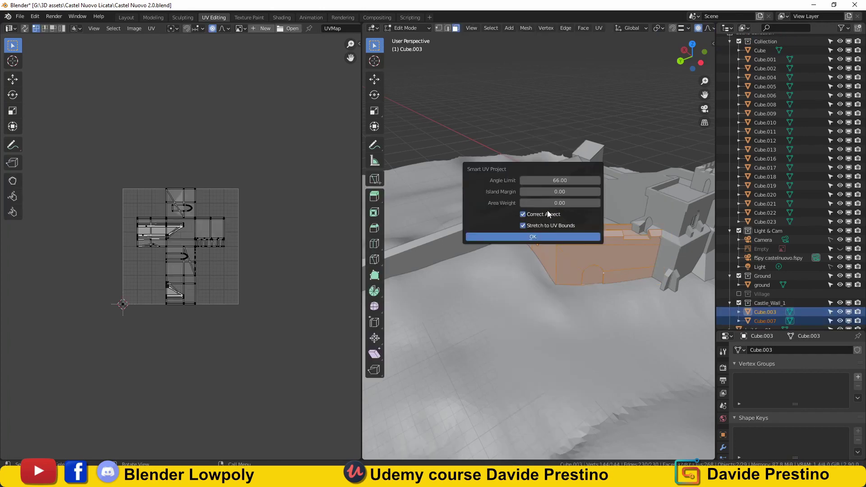
left_click(552, 234)
key("n")
left_click(307, 108)
key("n")
- Apply rotation and scale to all objects and expand the Packing Box options
key("Tab")
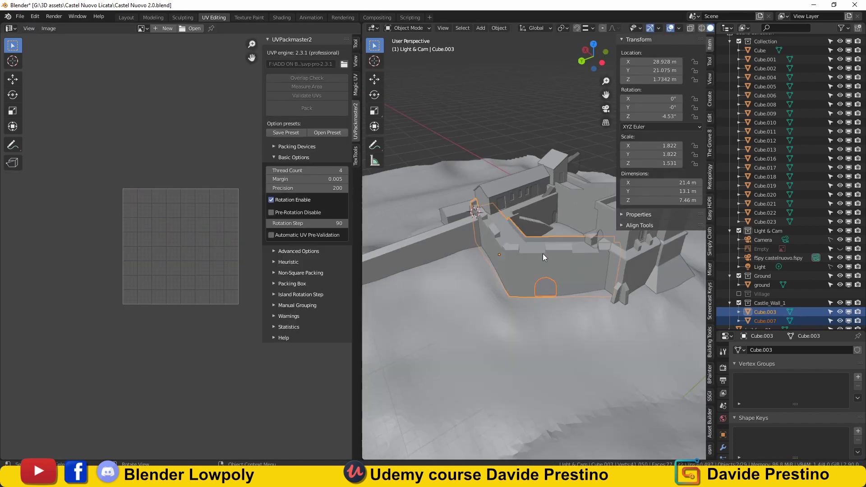
key("a")
key("shift+a")
key("Escape")
left_click(487, 315)
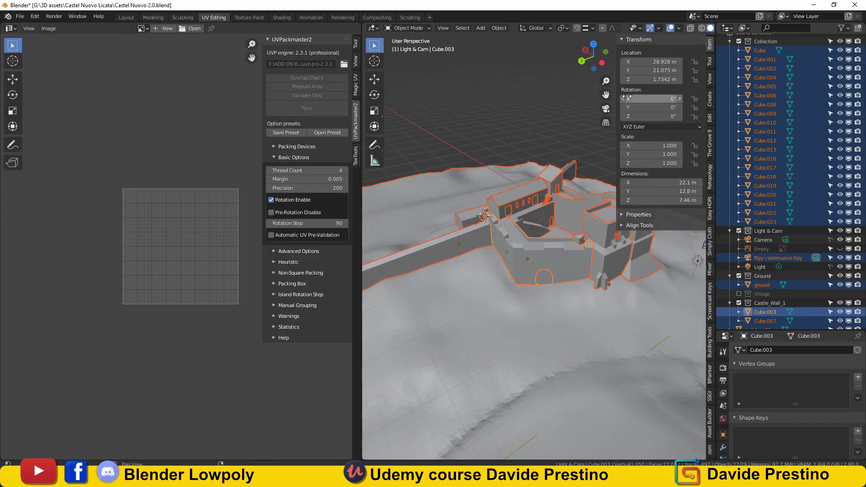
left_click(285, 283)
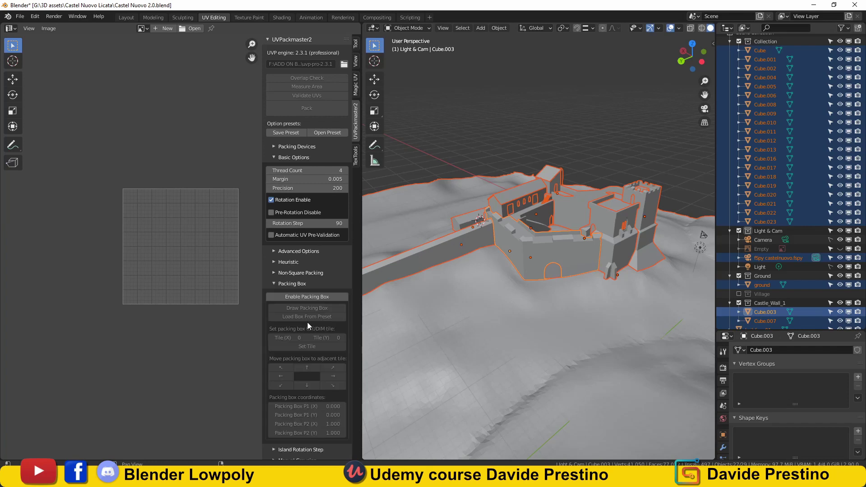
- Create a new tiled black UDIM image with tiles up to 1011
scroll(322, 349, "down", 1)
left_click(167, 28)
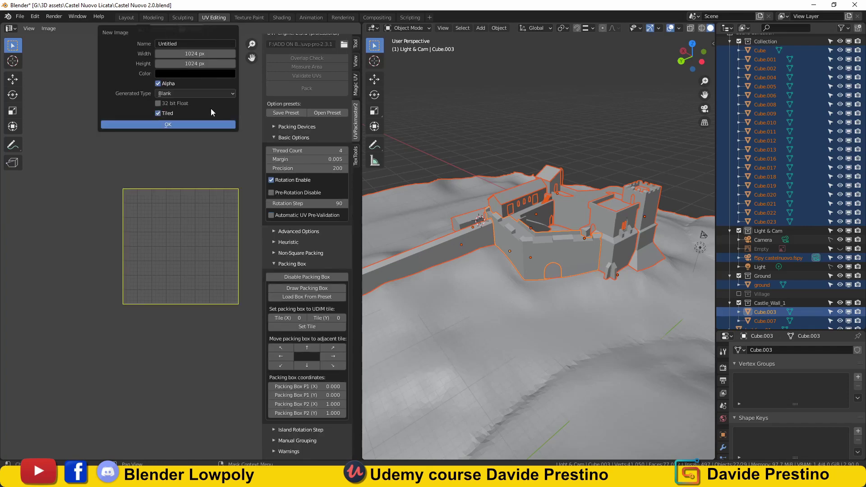
left_click(211, 122)
left_click(356, 62)
left_click(345, 136)
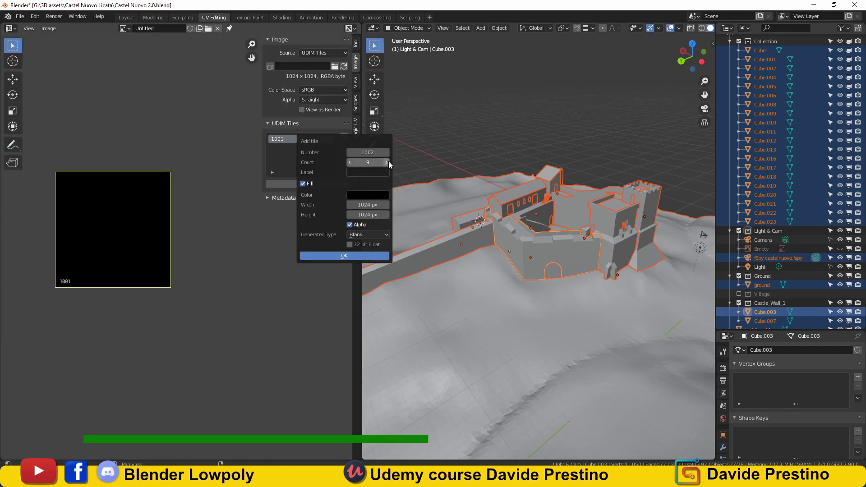
key("Return")
scroll(143, 252, "down", 2)
- Smart-unwrap the castle walls and pack their islands into tile 1002
key("Tab")
middle_click_drag(407, 271, 628, 280)
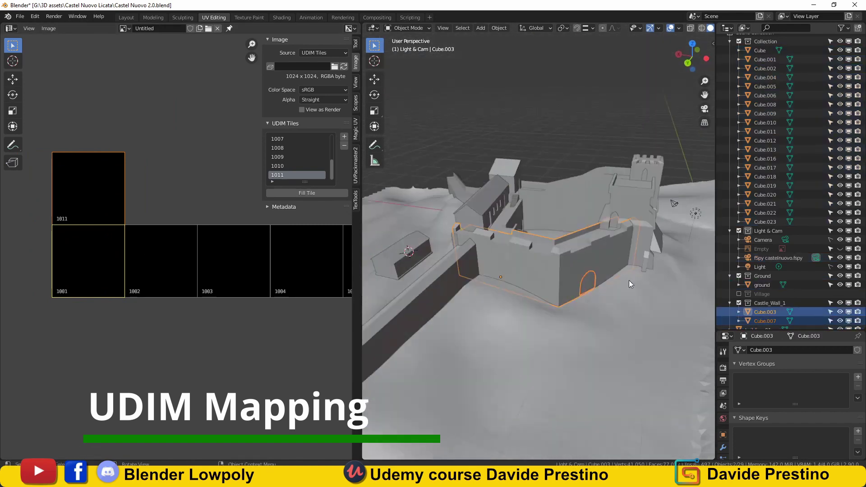
key("u")
left_click(536, 163)
left_click(355, 140)
left_click(306, 109)
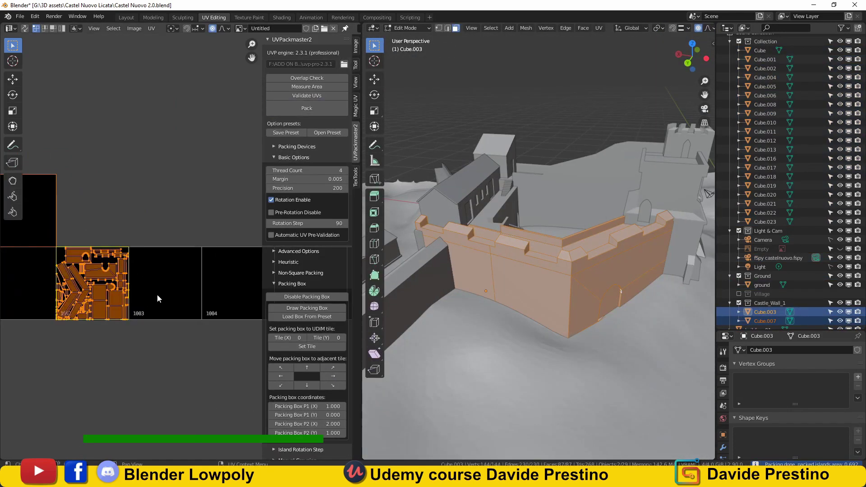
scroll(154, 300, "up", 3)
key("Tab")
- Smart UV Project the corner tower
mouse_move(451, 271)
middle_mouse_down()
mouse_move(563, 272)
mouse_move(519, 253)
middle_mouse_up()
left_click(546, 267)
left_click(519, 252)
key("Tab")
key("u")
left_click(518, 190)
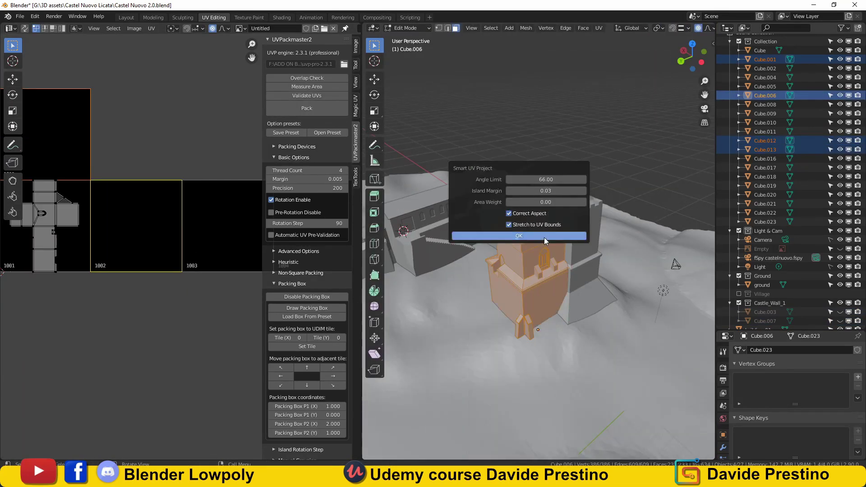
left_click(544, 237)
key("Tab")
- Smart-unwrap and pack the UVs of the tall square tower
left_click(576, 287)
mouse_move(575, 286)
middle_mouse_down()
mouse_move(637, 283)
mouse_move(583, 337)
mouse_move(532, 190)
middle_mouse_up()
key("Tab")
key("u")
left_click(532, 189)
left_click(506, 234)
scroll(202, 289, "up", 4)
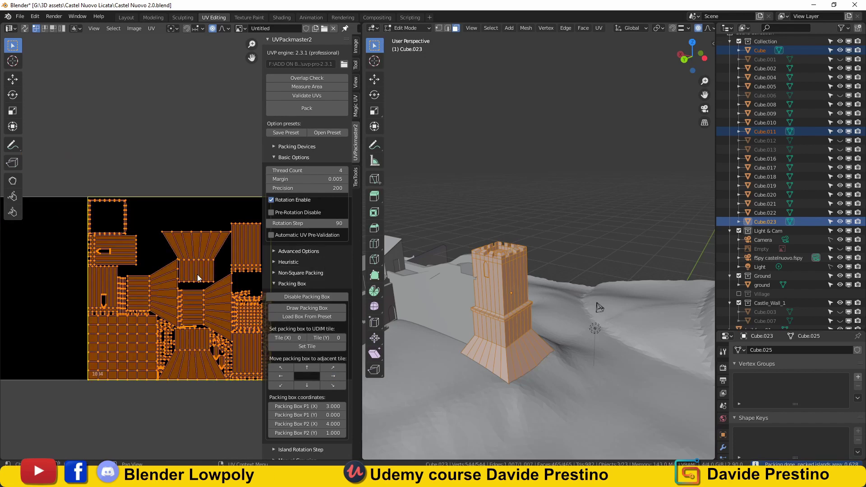
key("Tab")
- Smart-unwrap the next wall section and pack its islands into tile 1005
mouse_move(594, 303)
middle_mouse_down()
mouse_move(504, 310)
mouse_move(573, 257)
middle_mouse_up()
left_click(504, 310)
key("Tab")
key("u")
key("Return")
left_click(333, 376)
left_click(307, 109)
key("Tab")
- Smart-unwrap the church pieces and pack them into tile 1006
left_click_drag(572, 257, 518, 366)
middle_click_drag(518, 366, 567, 313)
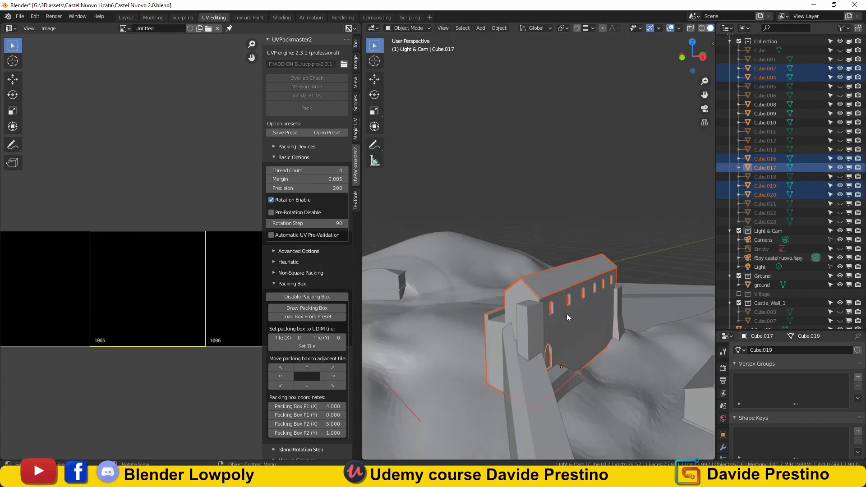
key("Tab")
key("u")
left_click(588, 237)
left_click(333, 376)
left_click(307, 108)
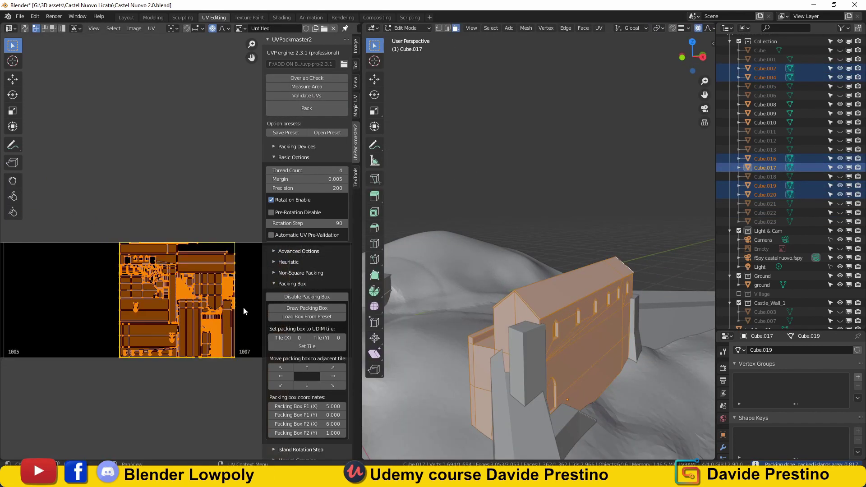
key("Tab")
- Smart-unwrap the stair and pillar piece and pack it into tile 1007
middle_click_drag(564, 270, 527, 286)
left_click(527, 286)
key("Tab")
key("u")
left_click(548, 193)
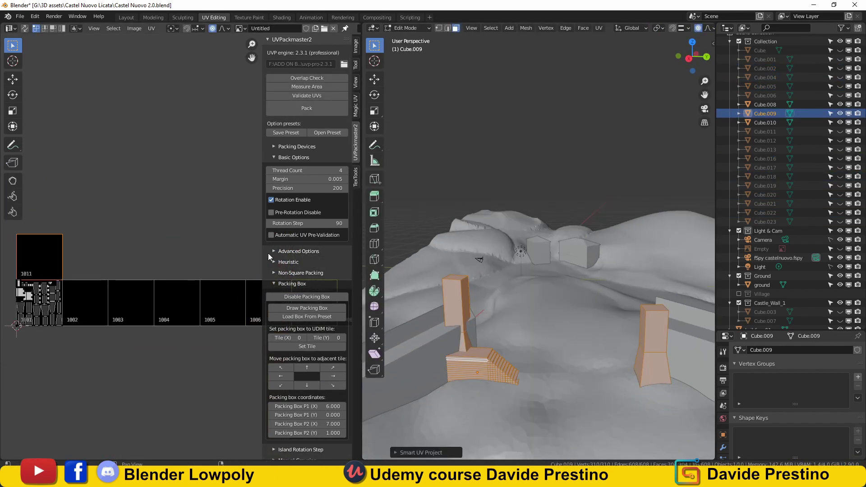
left_click(333, 375)
left_click(307, 108)
key("Tab")
- Smart-unwrap the long wall piece and pack it into tile 1008
middle_click_drag(469, 316, 496, 253)
left_click(496, 253)
key("Tab")
key("u")
left_click(505, 195)
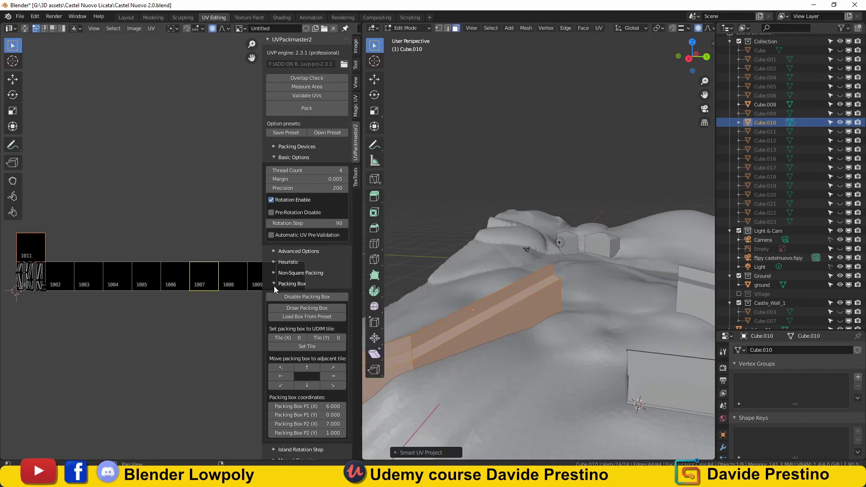
left_click(307, 108)
key("Tab")
- Smart UV Project the other long wall
left_click(514, 300)
key("Tab")
middle_click_drag(515, 300, 451, 289)
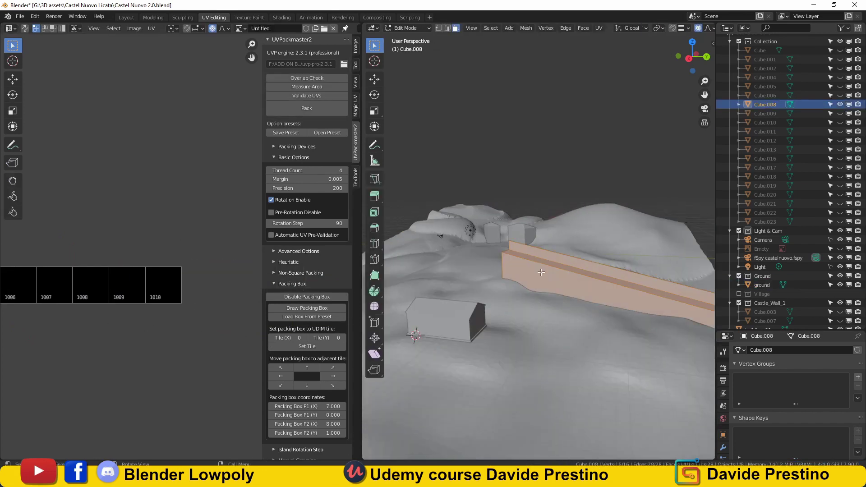
key("u")
left_click(516, 194)
key("Tab")
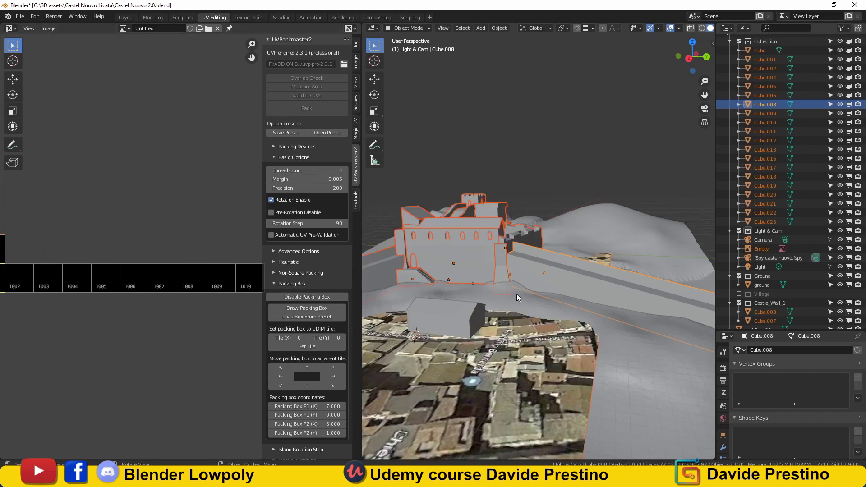
- Unhide all castle objects and pick out the village house for editing
key("alt+h")
key("Tab")
key("Tab")
left_click(449, 316)
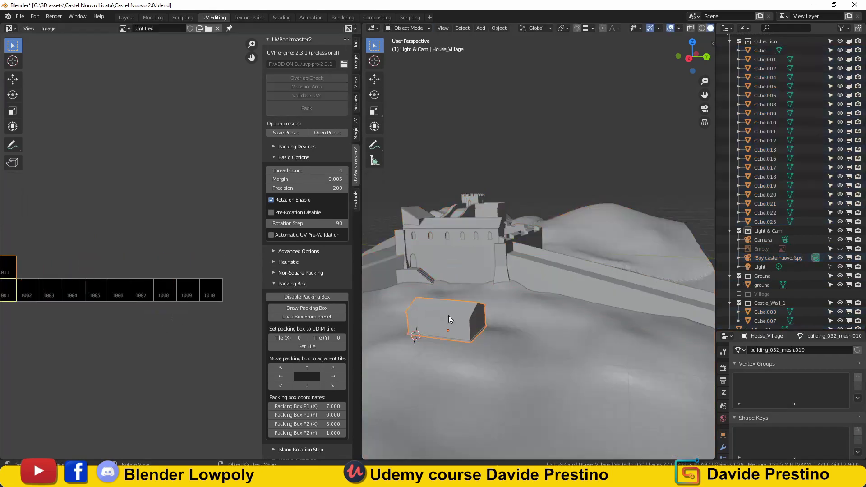
key("Tab")
key("u")
key("Escape")
- Select only the village house and smart-unwrap its UVs
key("Tab")
key("a")
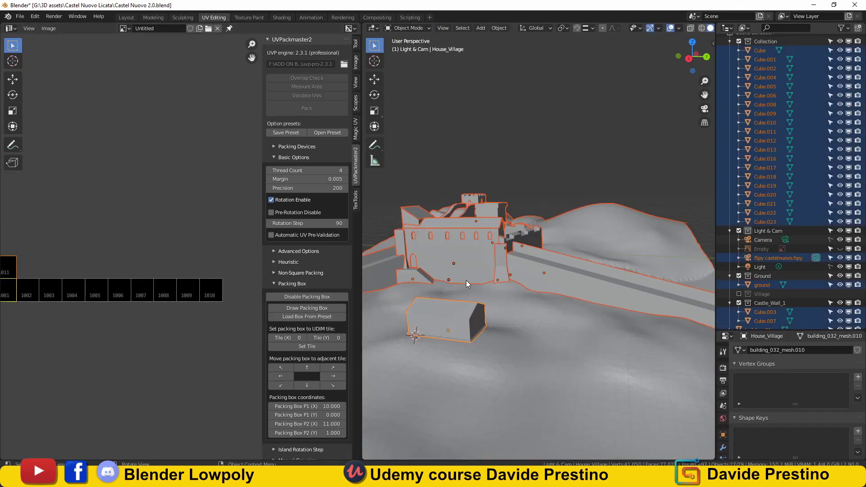
left_click(446, 320)
key("Tab")
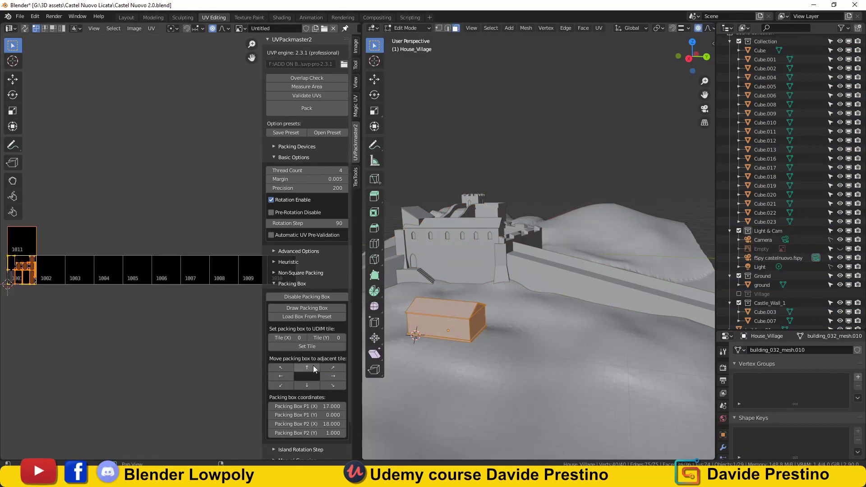
key("Tab")
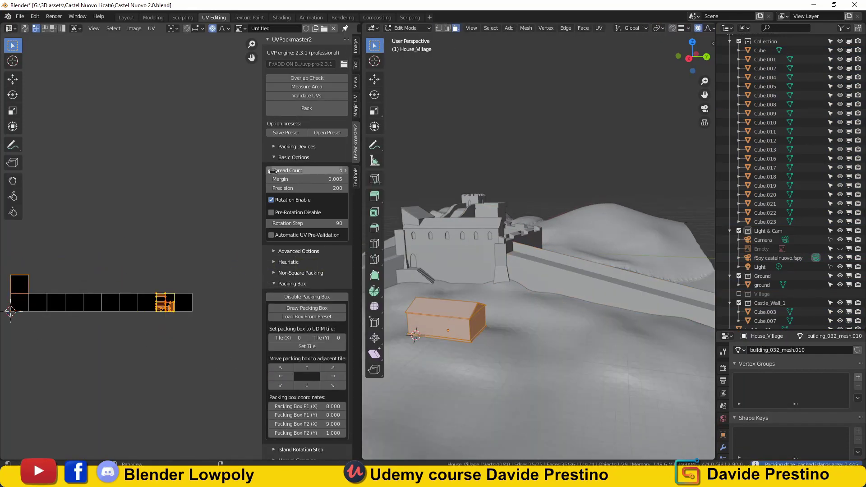
key("Tab")
key("a")
- Smart-unwrap the small hillside building and pack its islands into tile 1011
middle_click_drag(496, 315, 614, 253)
left_click(620, 258)
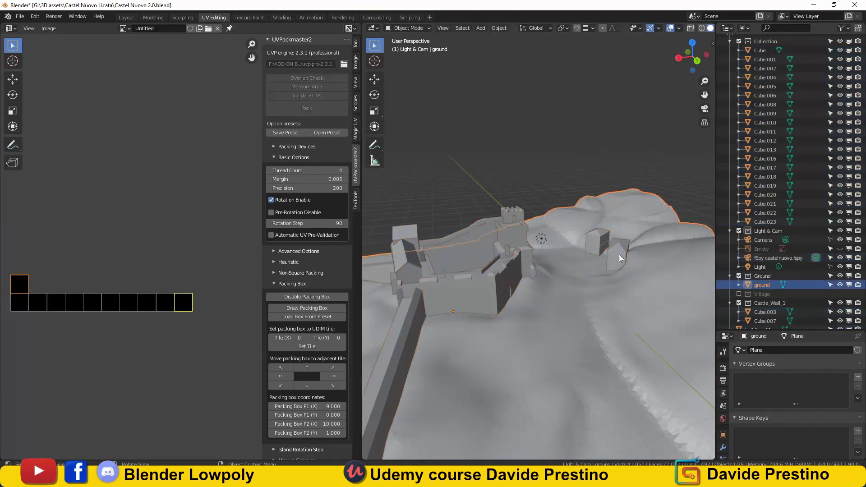
key("Tab")
left_click(582, 193)
left_click(286, 375)
scroll(223, 275, "up", 2)
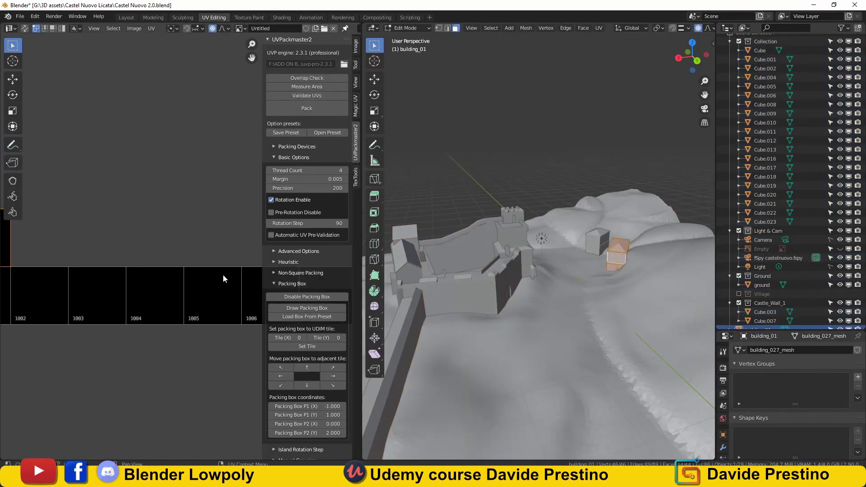
key("u")
left_click(601, 238)
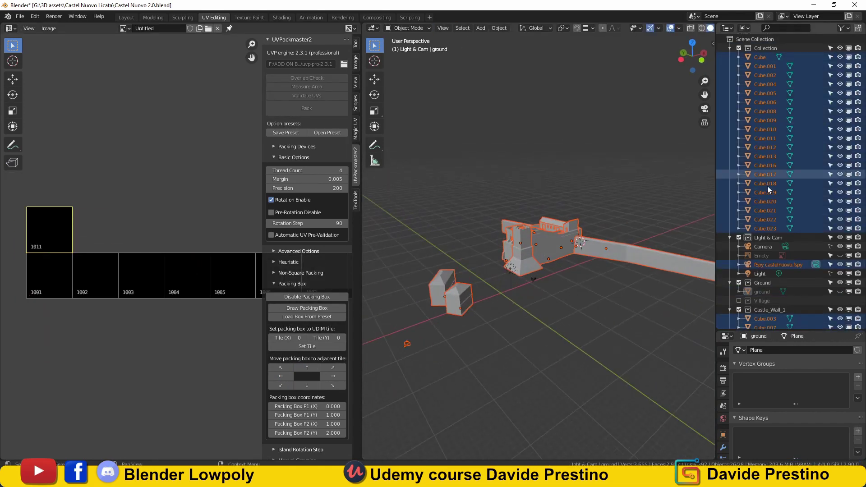
- Save the scene as Castel Nuovo 2.1.blend
left_click(20, 16)
left_click(32, 86)
key("Return")
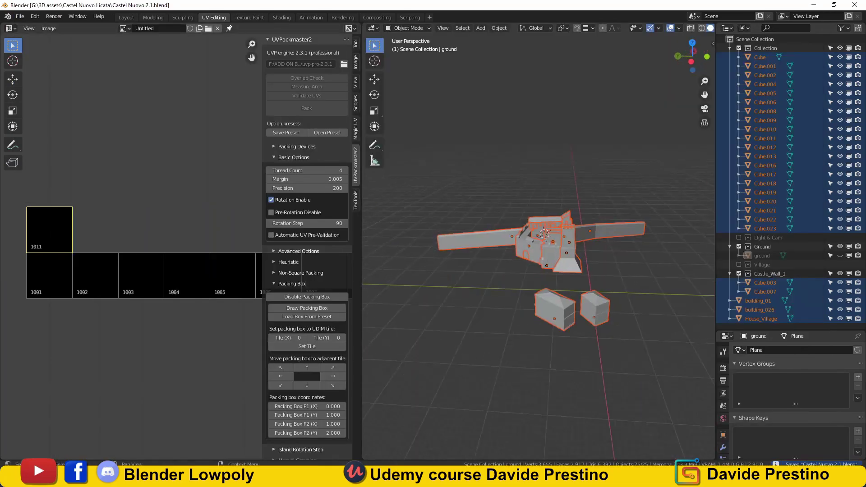
- Export Castel Nuovo 2.1.fbx and start a new Substance Painter project from it
left_click(19, 17)
left_click(140, 201)
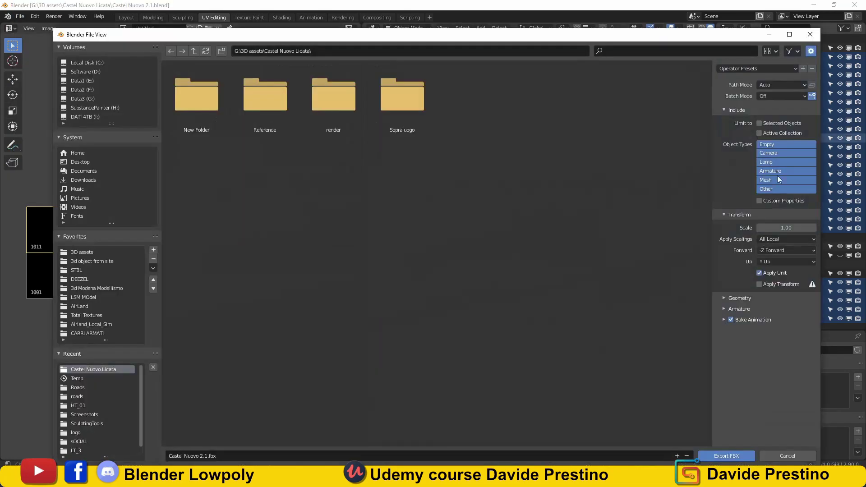
left_click(725, 455)
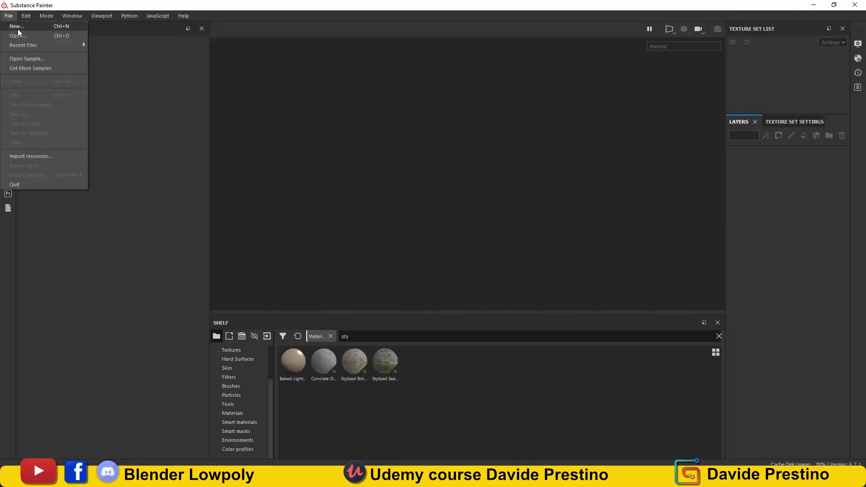
left_click(16, 27)
left_click(527, 111)
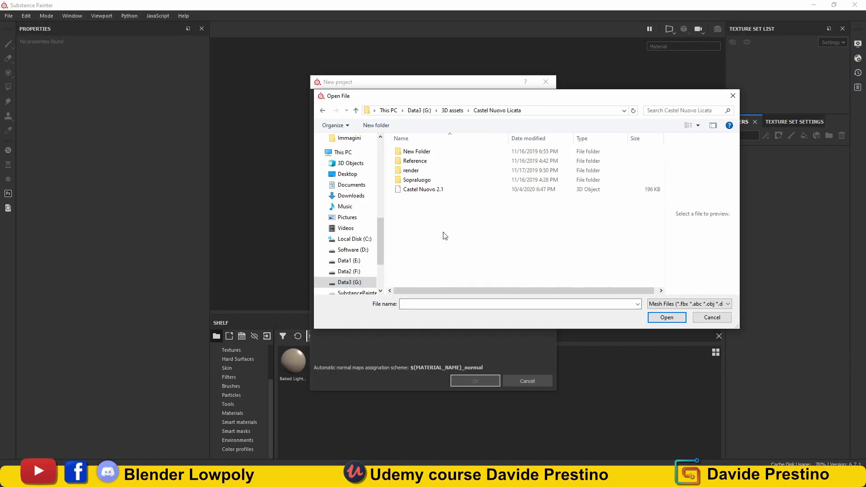
- Load the Castel Nuovo 2.1 mesh into the new project with its 11 UDIM tiles
double_click(440, 140)
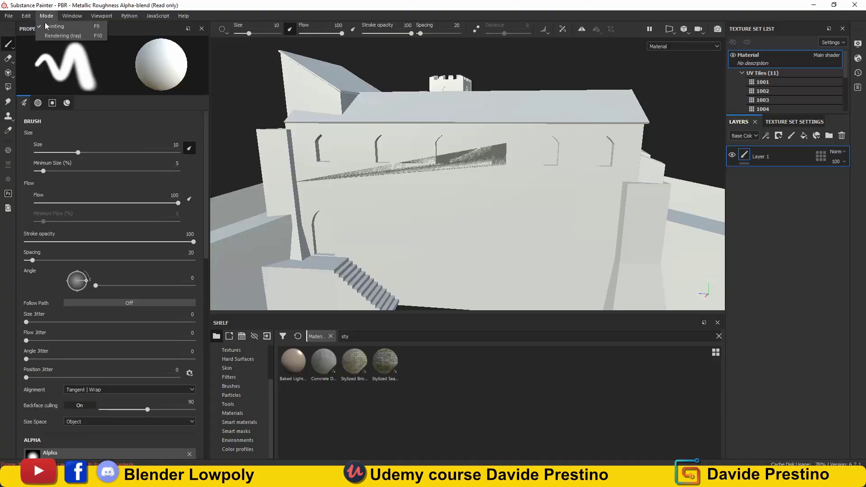
- Review project and UV tile settings, undo the test stone wall fill, keep 2048 texture size
left_click(40, 46)
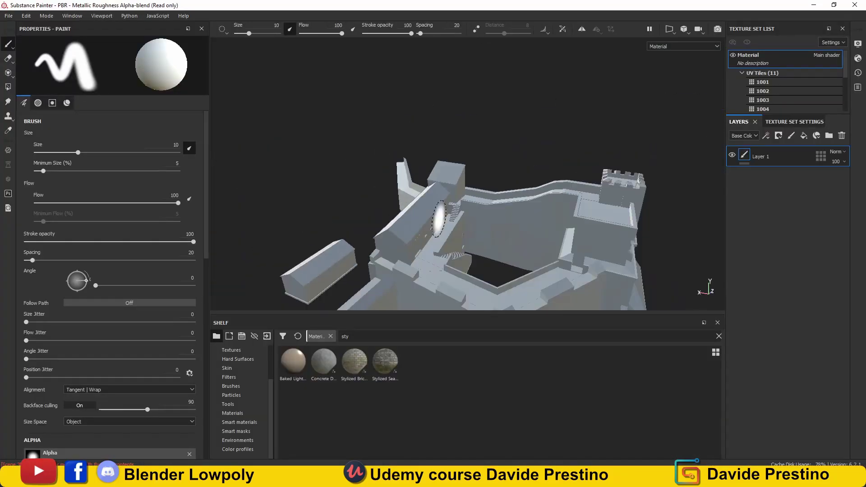
left_click(822, 236)
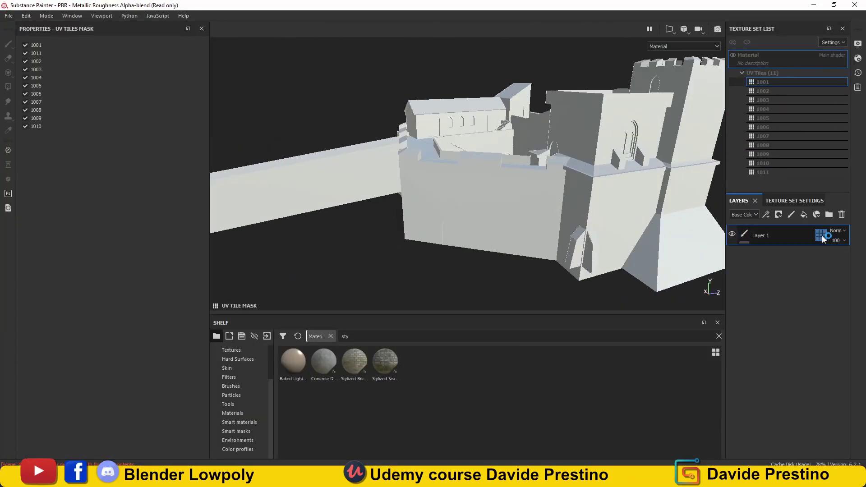
left_click(744, 233)
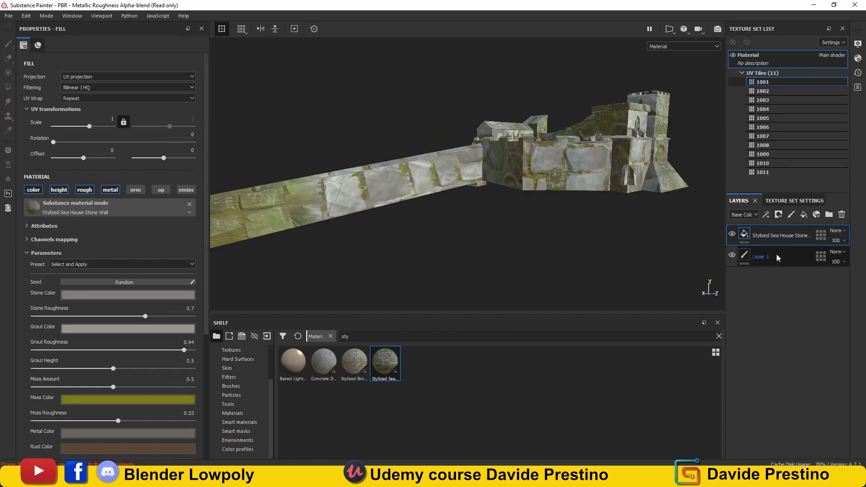
key("ctrl+z")
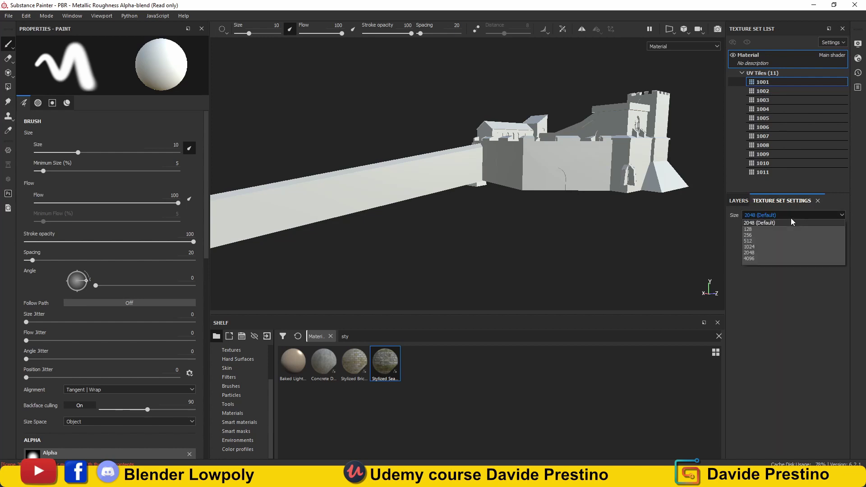
left_click(793, 223)
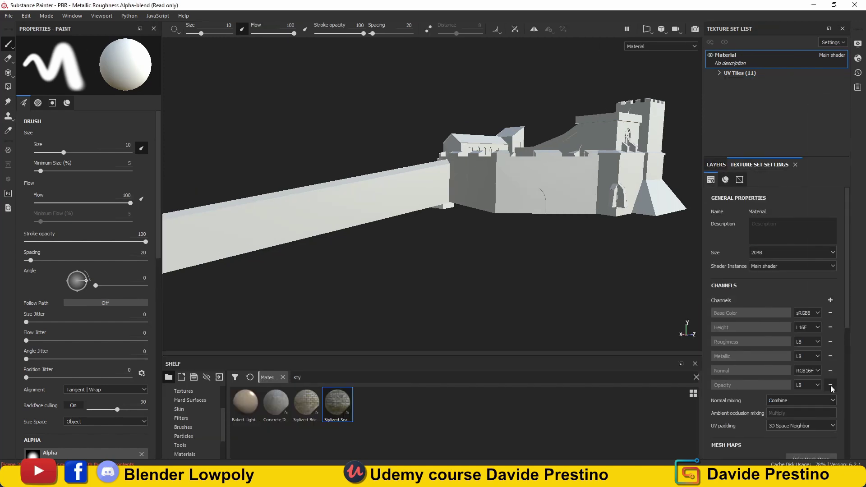
- Remove the Opacity channel and bake all seven mesh maps
left_click(830, 385)
scroll(812, 383, "down", 3)
left_click(811, 364)
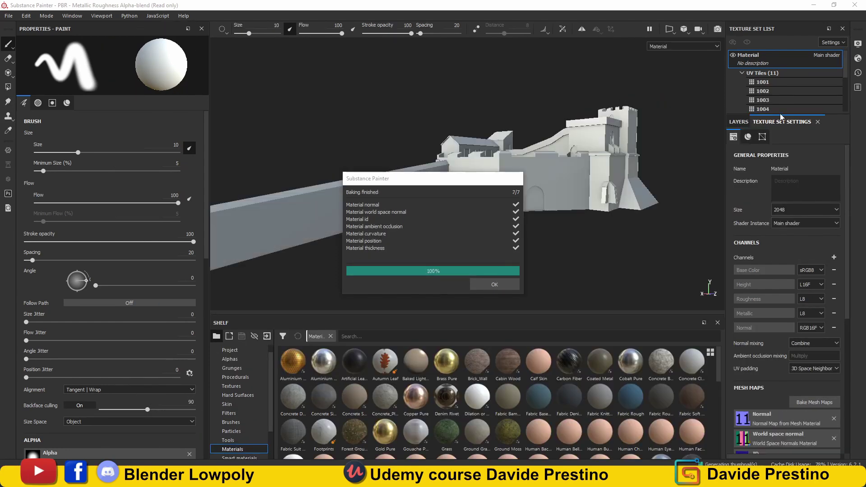
- Limit the layer to UV tile 1002 and add a Stone Wall fill layer from the shelf
left_click(745, 70)
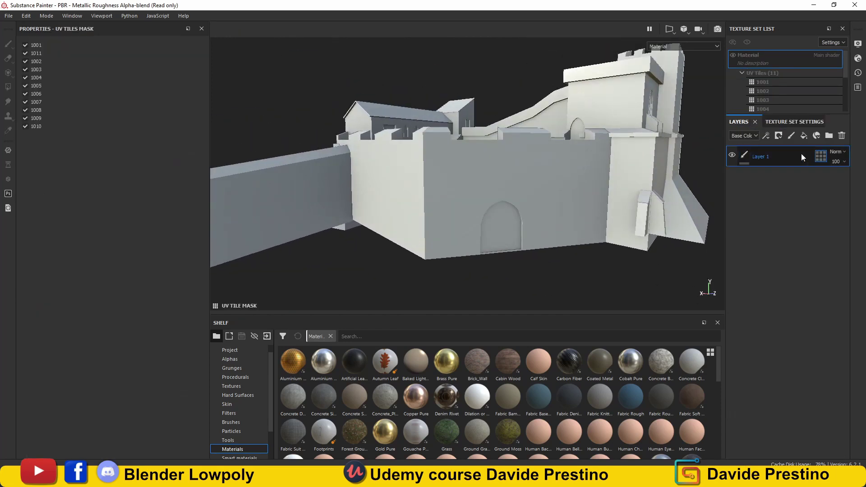
left_click_drag(388, 115, 438, 224, "alt")
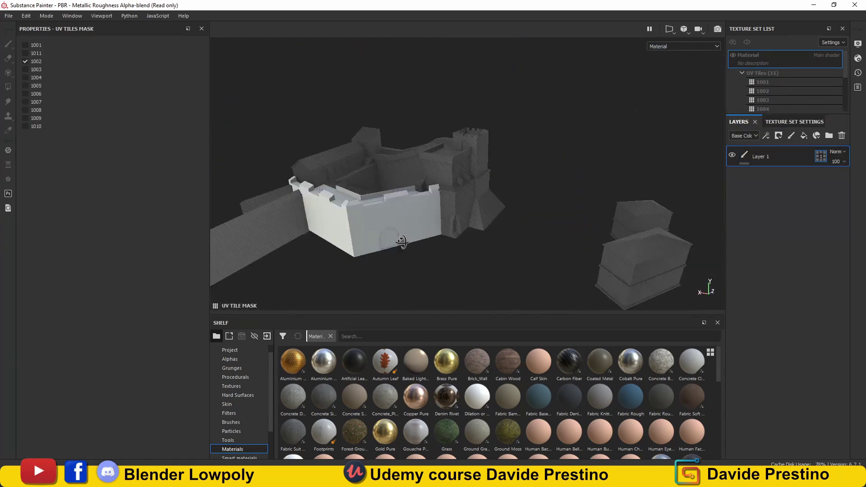
left_click(360, 337)
type("wa")
left_click_drag(600, 361, 790, 167)
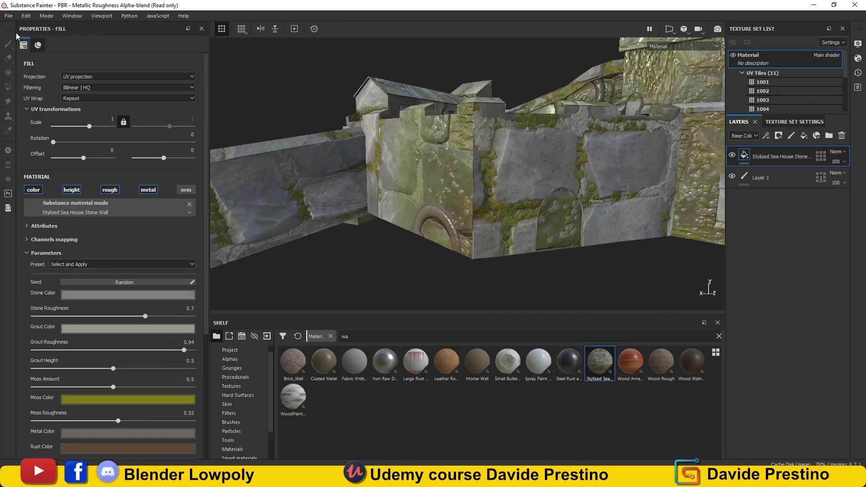
- Make the stone wall pattern finer, set sea-level roughness to zero and remove the moss
left_click_drag(89, 142, 100, 142)
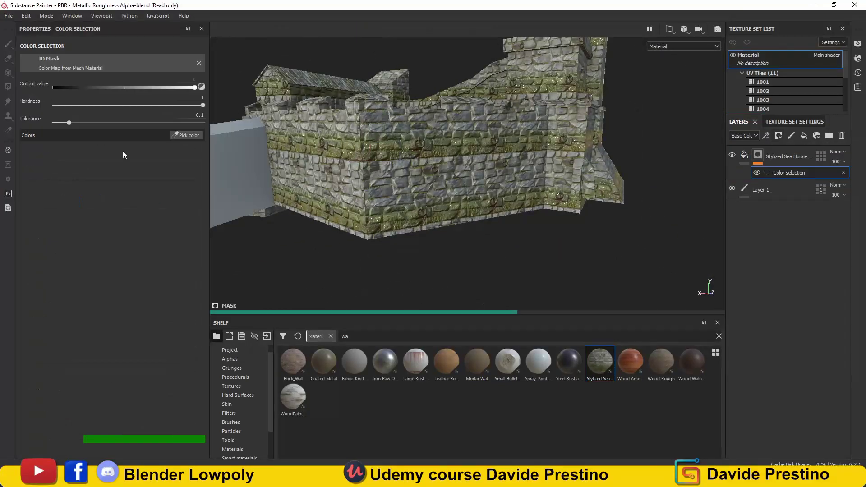
left_click(745, 161)
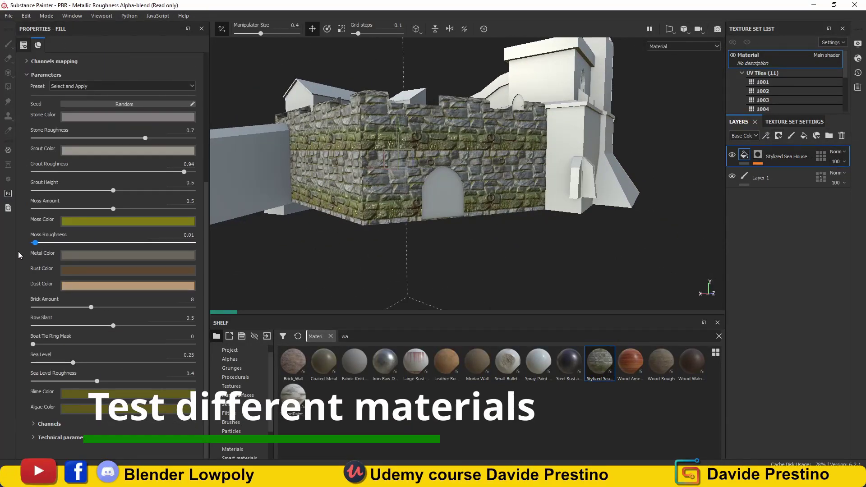
left_click_drag(97, 381, 33, 381)
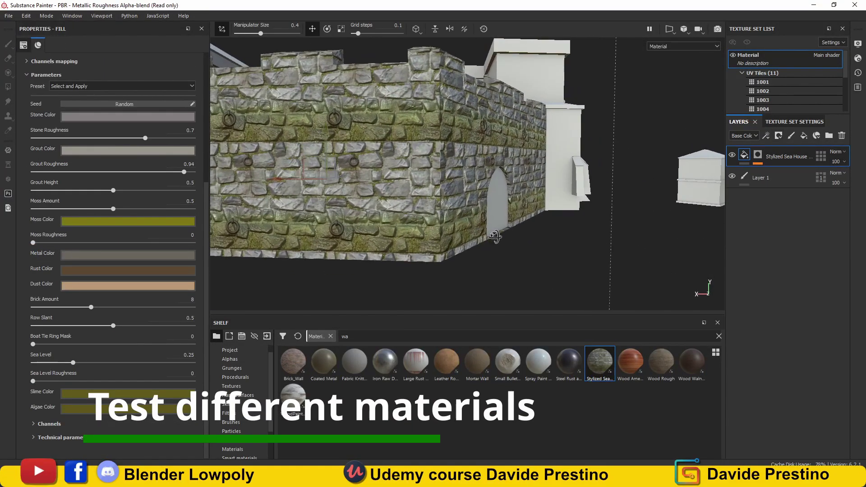
left_click_drag(112, 209, 33, 209)
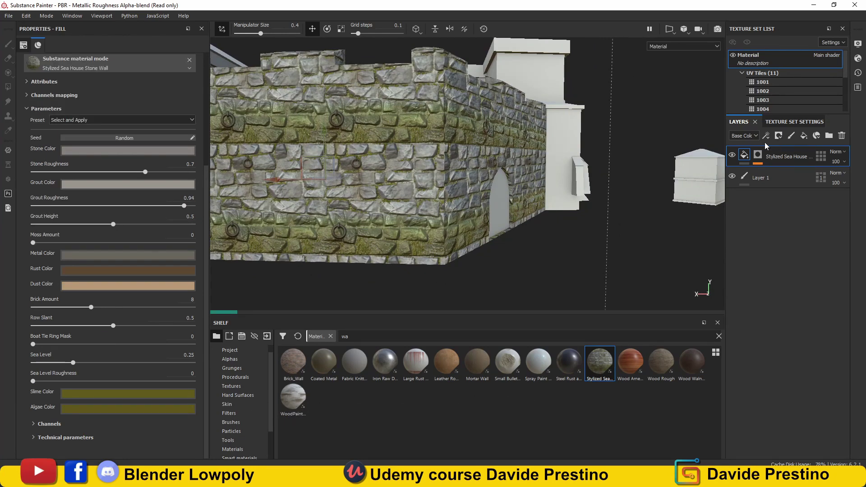
- Set the texture set size to 1024
left_click(795, 122)
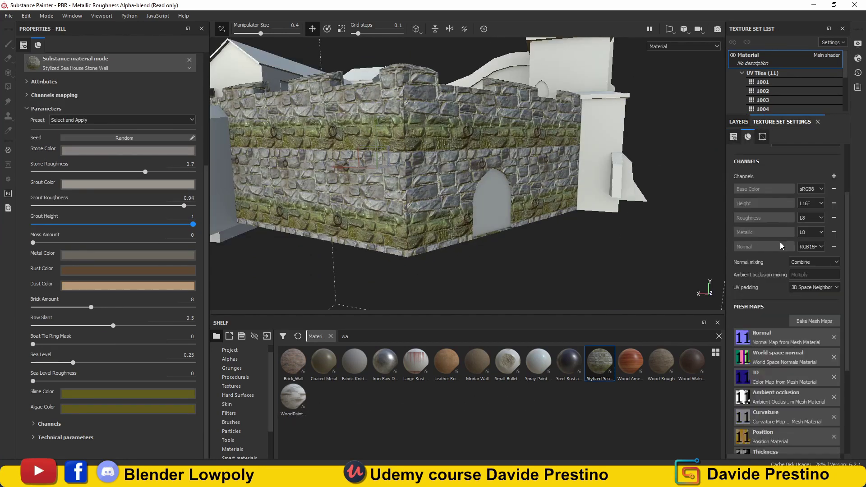
left_click(794, 210)
left_click(793, 237)
- Set the stone wall brick amount back to 8
scroll(96, 311, "up", 1)
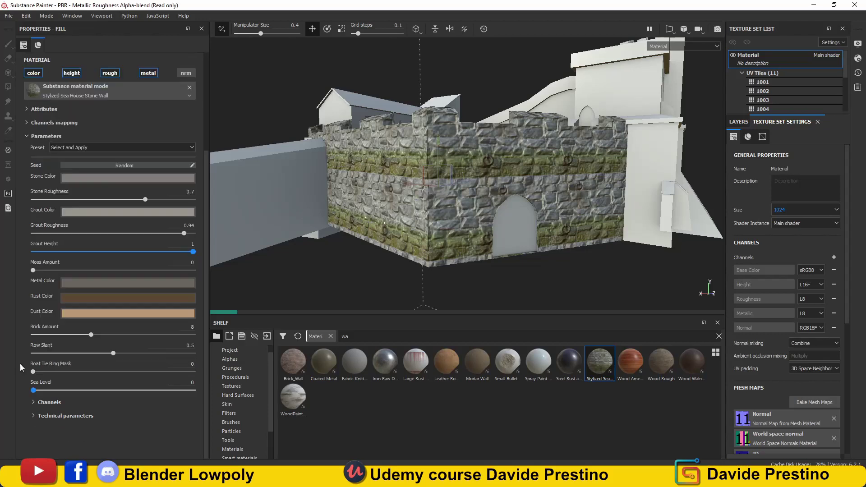
scroll(119, 200, "up", 3)
scroll(132, 316, "down", 2)
scroll(132, 316, "down", 1)
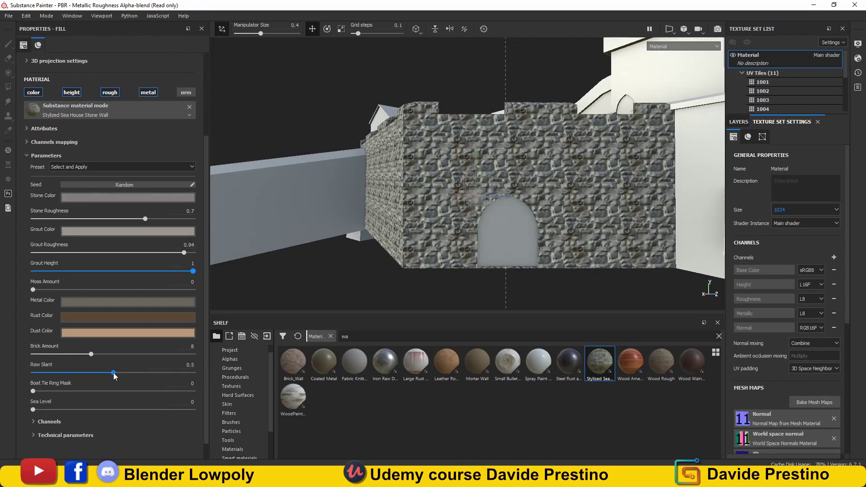
left_click_drag(106, 354, 114, 354)
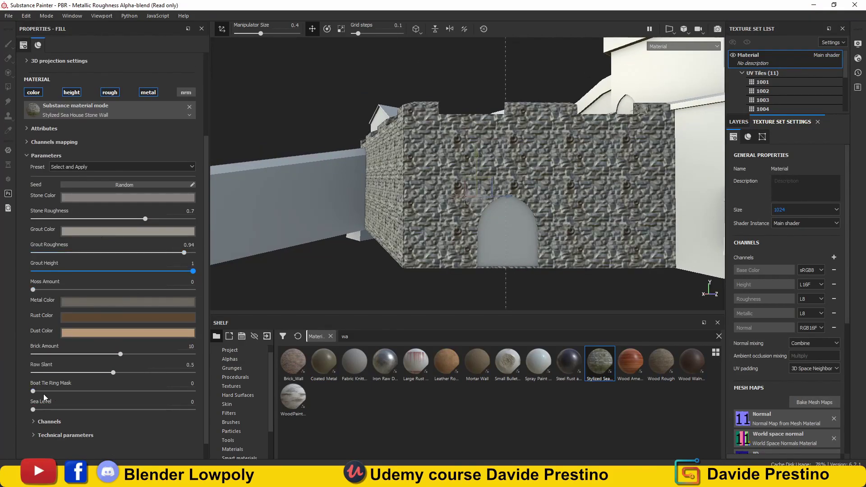
left_click_drag(80, 354, 91, 354)
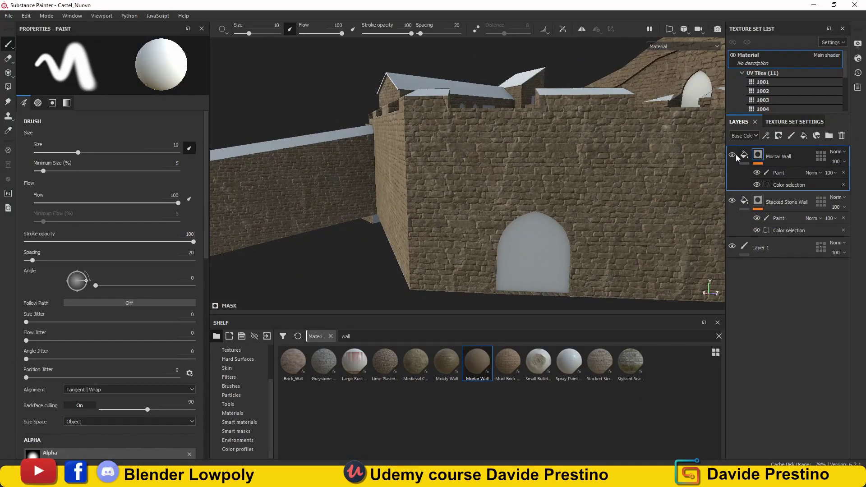
- Delete the Mortar Wall layer and add Concrete Bare as a new fill layer
left_click(842, 135)
left_click(233, 413)
left_click_drag(691, 360, 785, 156)
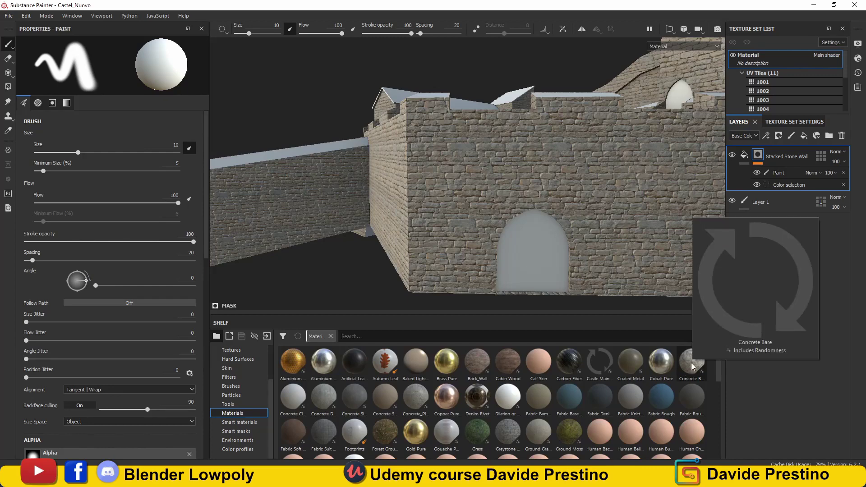
mouse_move(625, 217)
left_mouse_down("alt")
mouse_move(646, 187)
mouse_move(586, 189)
left_mouse_up("alt")
- Give Concrete Bare a black mask filled with the BnW Spots 1 procedural
right_click(767, 158)
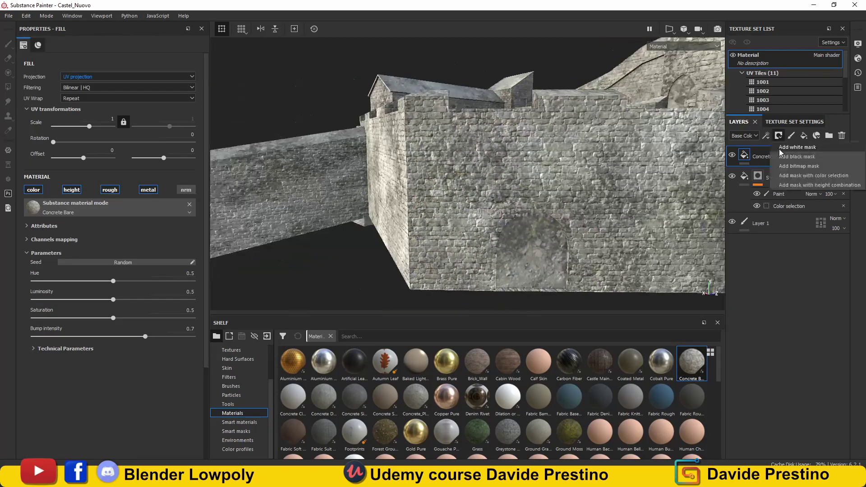
left_click(785, 166)
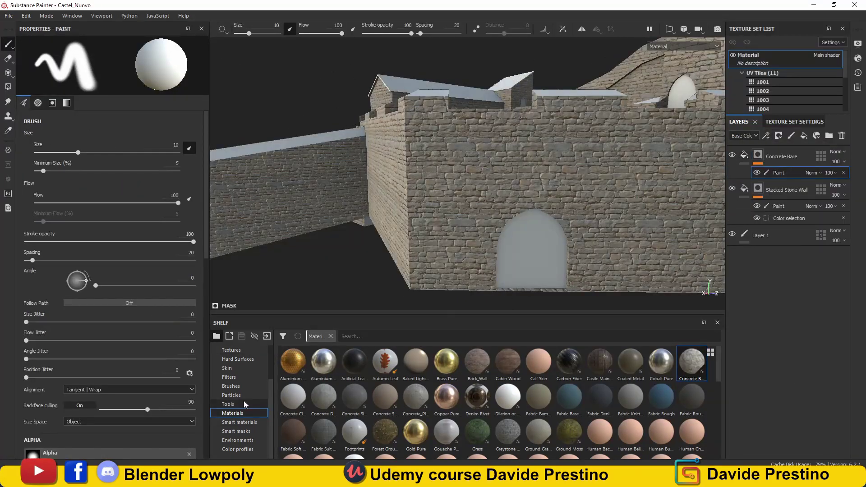
scroll(245, 404, "up", 2)
left_click(235, 386)
mouse_move(508, 361)
left_mouse_down()
mouse_move(779, 170)
mouse_move(109, 192)
left_mouse_up()
left_click(786, 170)
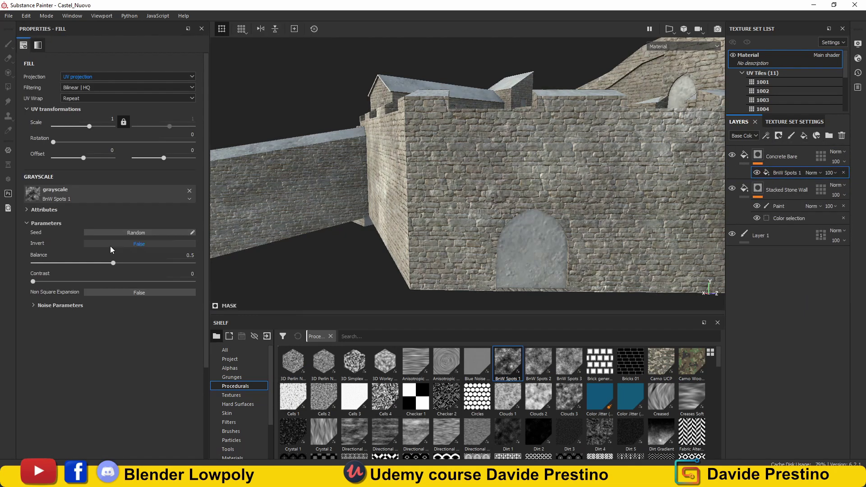
- Group into a color-selection-masked folder and tile the BnW Spots 1 mask much more densely
key("ctrl+g")
left_click(783, 157)
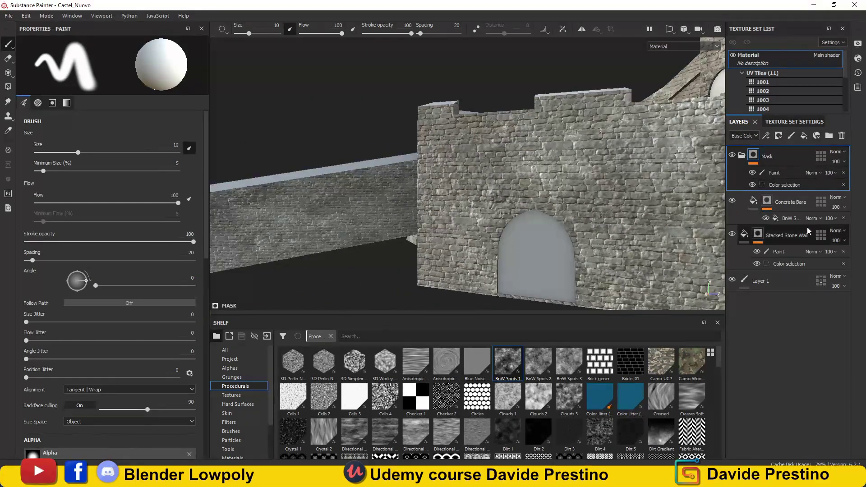
left_click(792, 219)
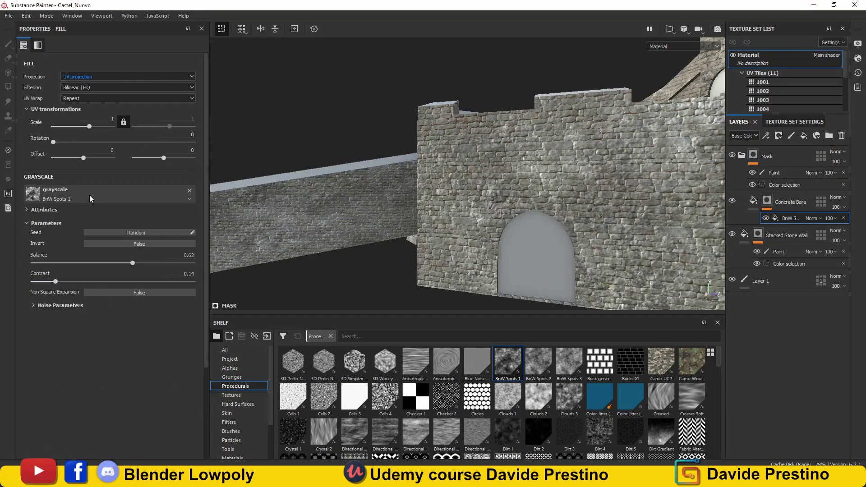
left_click_drag(90, 126, 99, 126)
left_click_drag(433, 153, 602, 154, "alt")
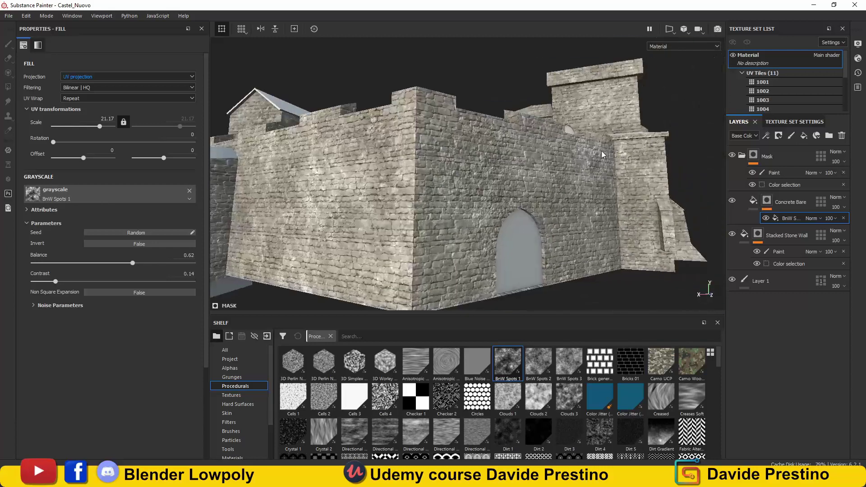
- Create the Dirty Wall folder with a fill layer and a color-selection mask
left_click(781, 202)
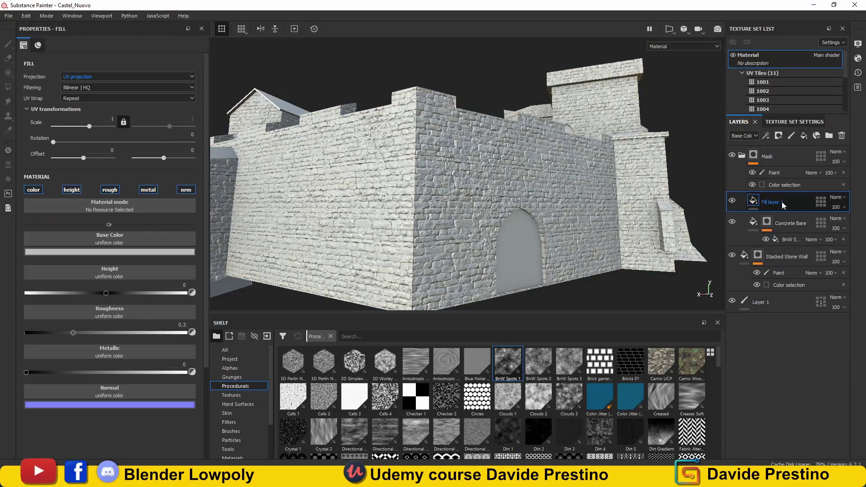
left_click(829, 136)
left_click(782, 158)
right_click(778, 246)
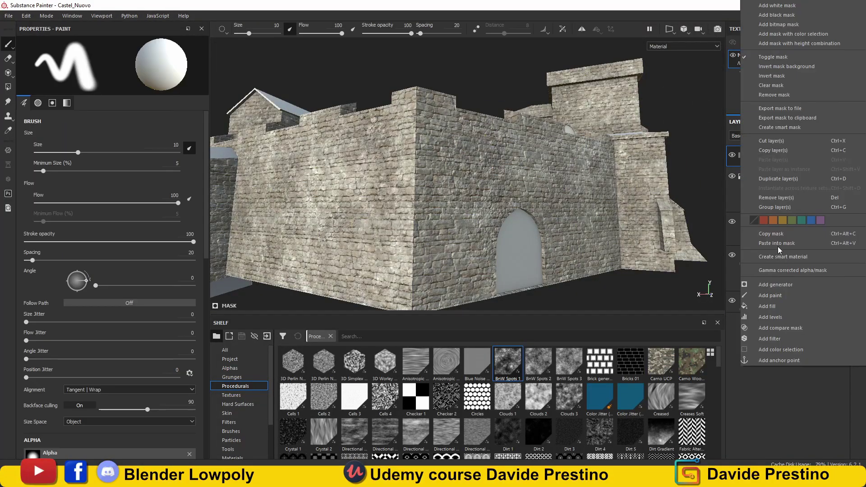
left_click(804, 136)
- Set Fill layer 1 to Multiply with a black mask and the Cavity Rust smart mask
left_click(770, 202)
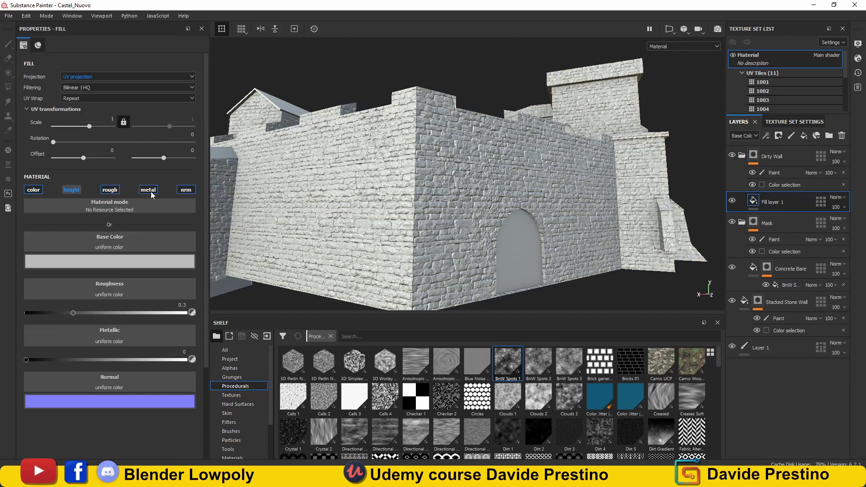
left_click(835, 197)
left_click(825, 27)
left_click(779, 135)
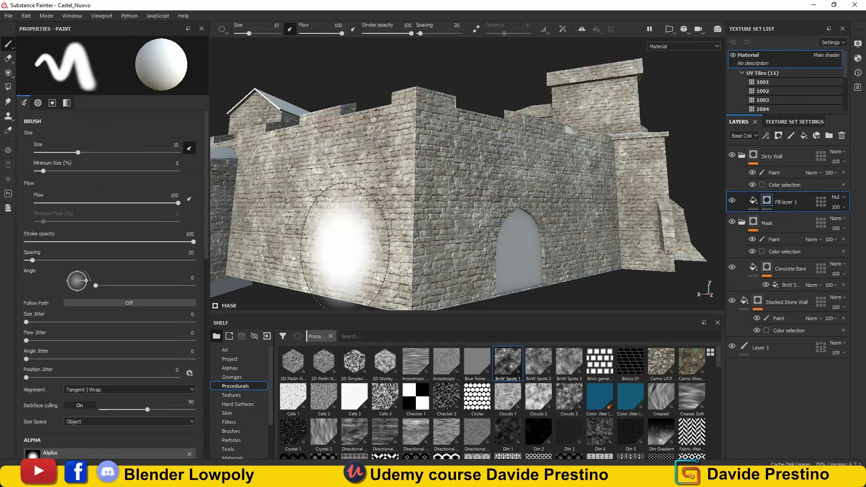
left_click(236, 431)
left_click_drag(293, 363, 785, 206)
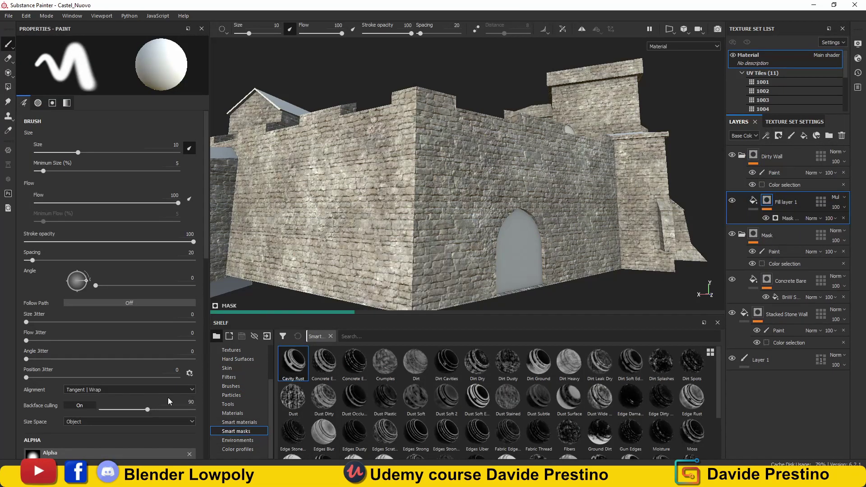
- Set the Dirty Wall folder to Multiply blending
left_click(836, 151)
left_click(794, 180)
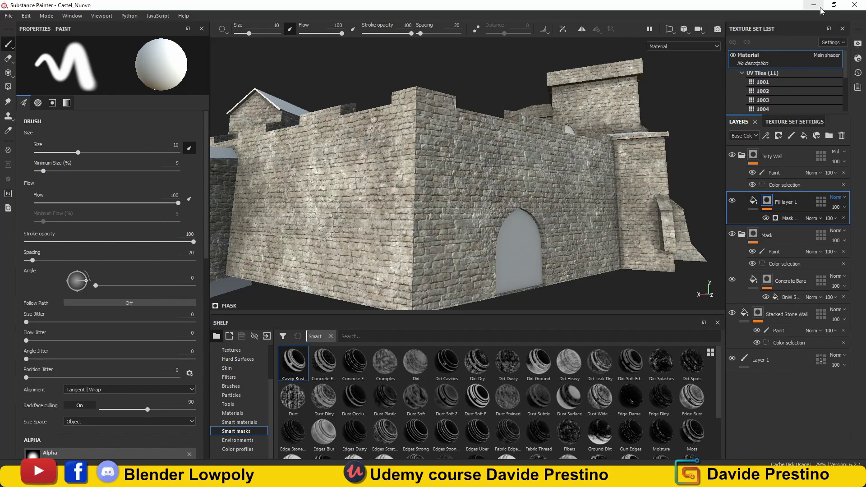
mouse_move(609, 203)
left_mouse_down("alt")
mouse_move(555, 204)
mouse_move(586, 206)
left_mouse_up("alt")
- Duplicate Fill layer 1 and mask the copy with Dirt Dry, then the Dirt Ground smart mask
key("ctrl+d")
left_click_drag(477, 364, 785, 205)
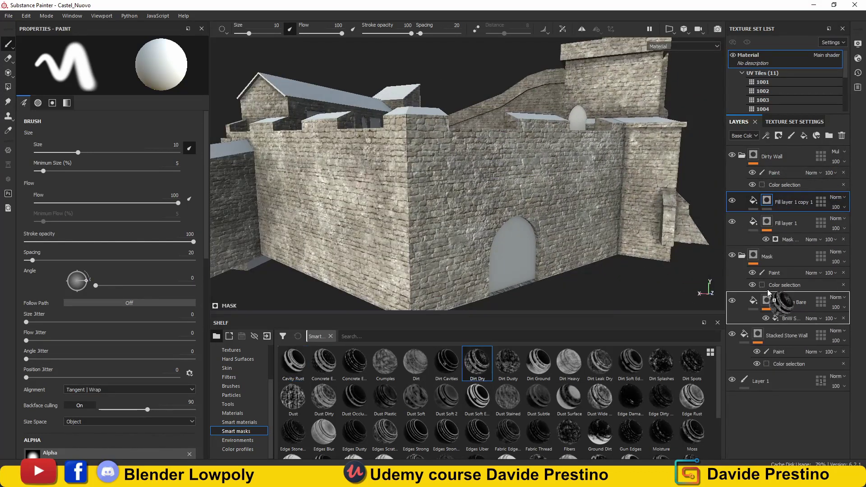
left_click_drag(556, 285, 519, 289, "alt")
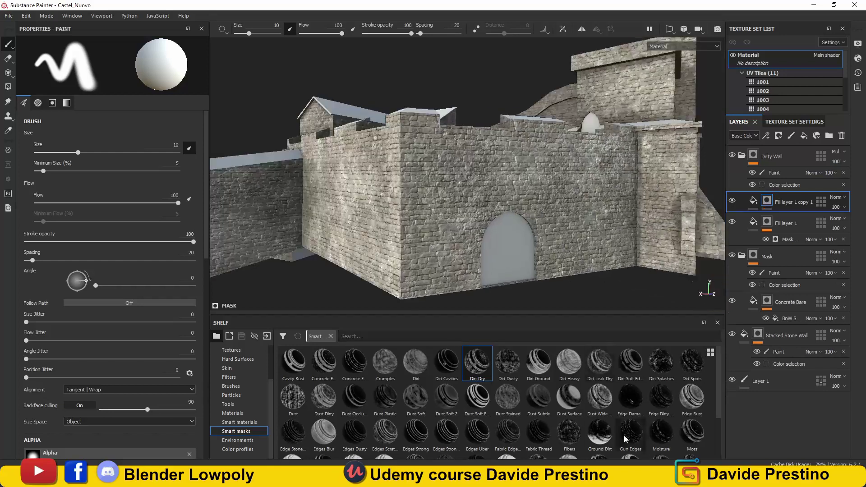
left_click_drag(599, 433, 785, 202)
scroll(600, 437, "down", 2)
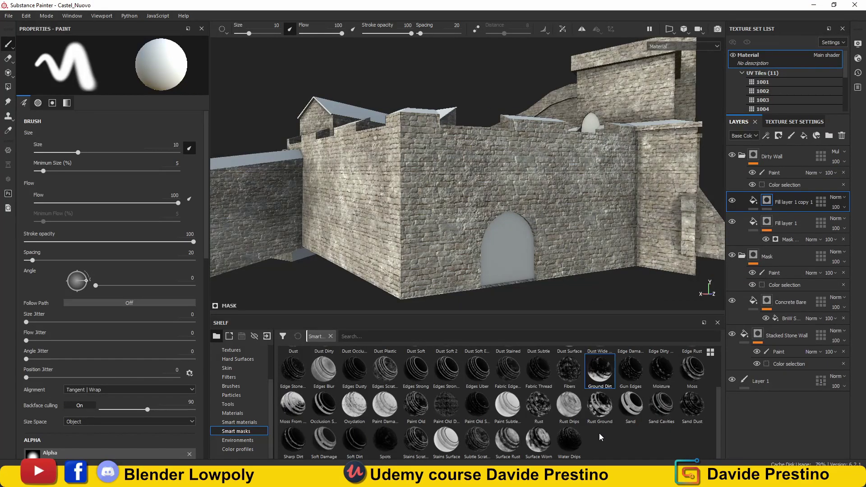
scroll(601, 437, "up", 2)
left_click_drag(538, 363, 841, 251)
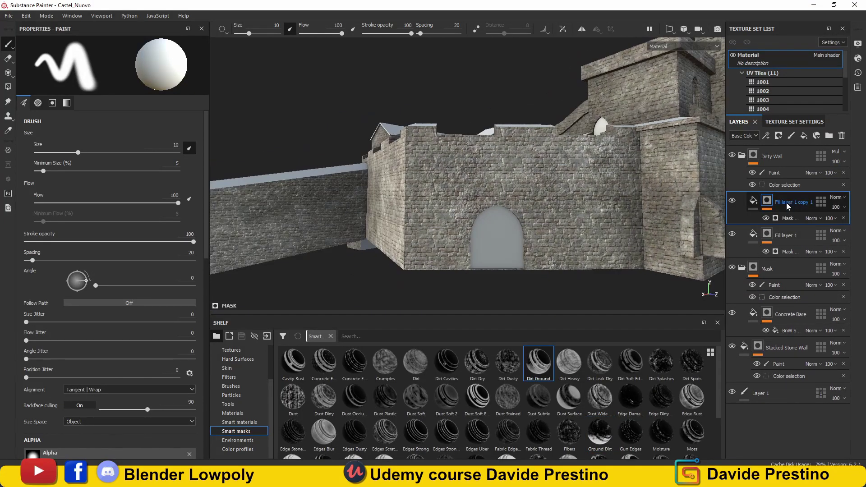
- Add Fill layer 2, pick the Dirt 1 brush and frame the brick wall
key("1")
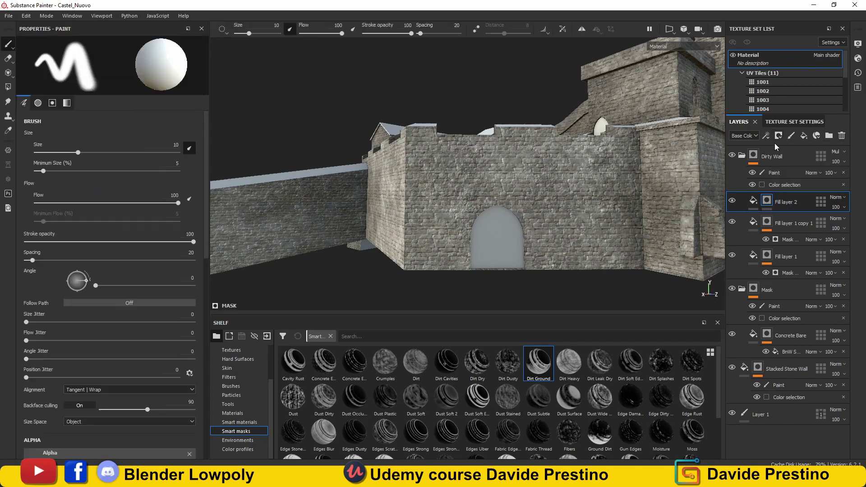
left_click(231, 431)
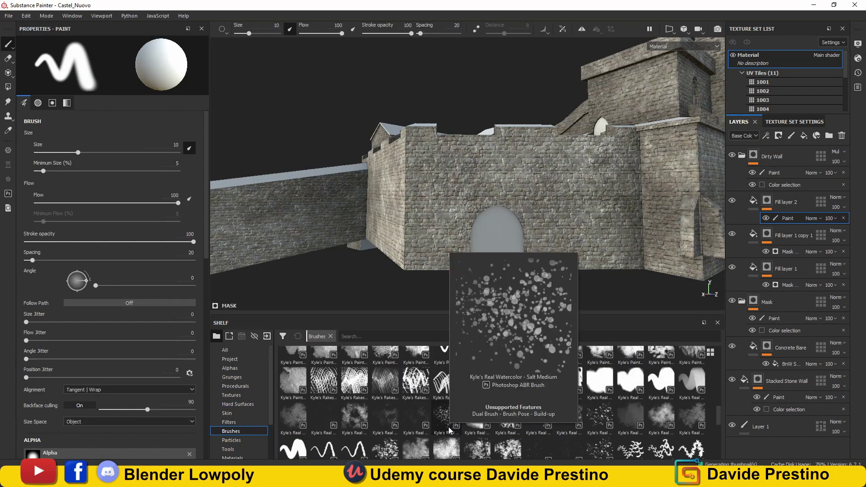
left_click(538, 436)
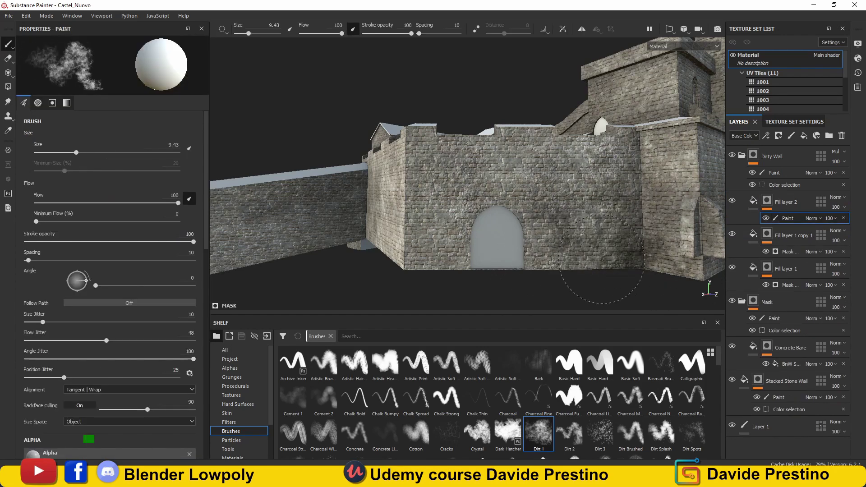
mouse_move(358, 237)
left_mouse_down("alt")
mouse_move(402, 181)
mouse_move(418, 241)
mouse_move(288, 157)
left_mouse_up("alt")
scroll(402, 181, "down", 3)
scroll(418, 241, "up", 3)
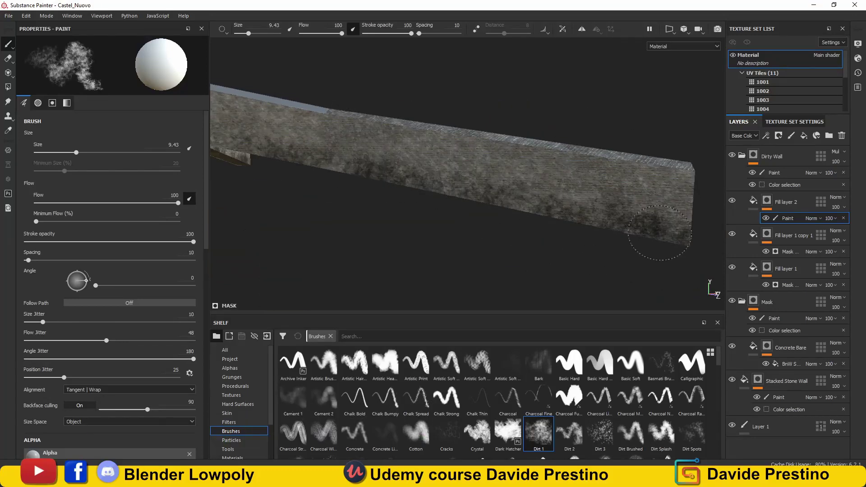
scroll(660, 232, "down", 3)
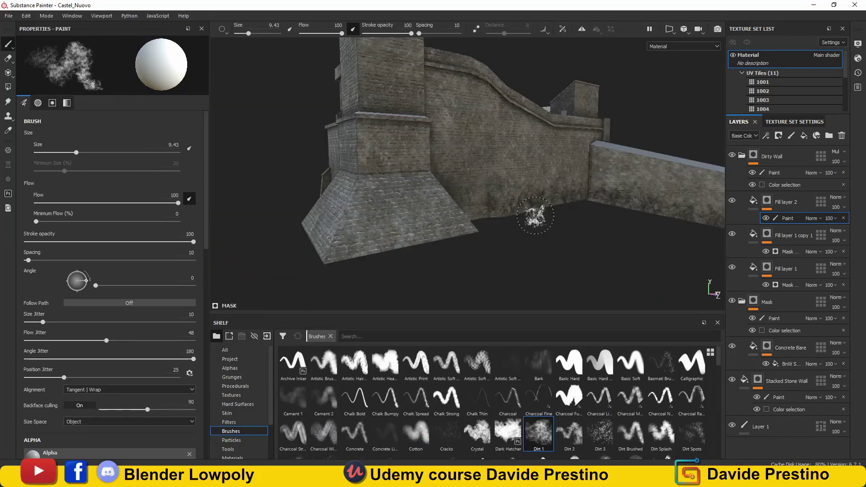
scroll(645, 216, "up", 4)
left_click_drag(645, 217, 628, 203, "alt")
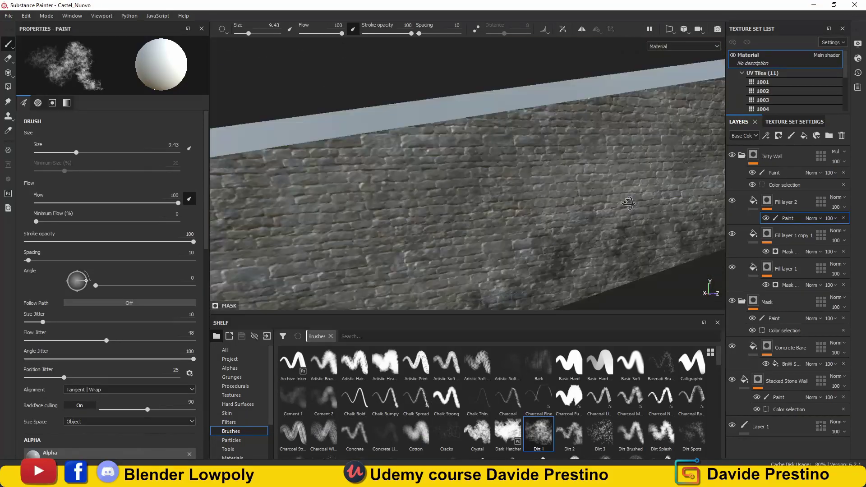
scroll(628, 203, "down", 3)
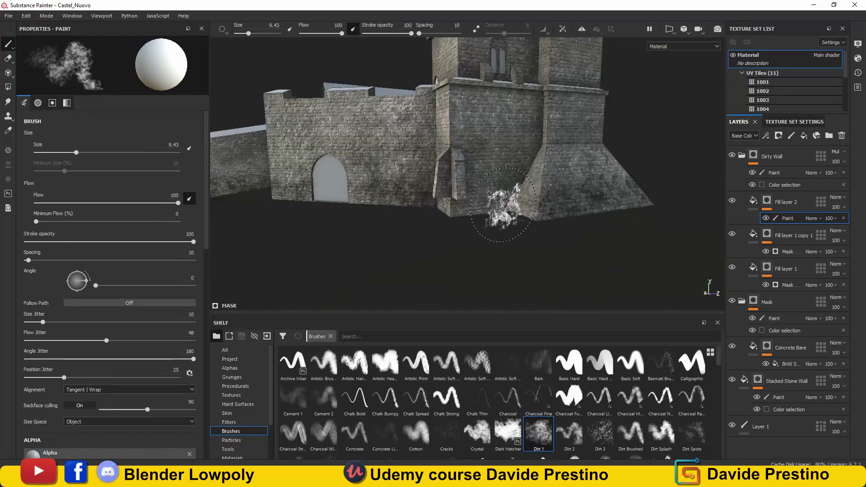
- Select Fill layer 2, switch to polygon fill and adjust the Stacked Stone Wall layer options
left_click(746, 206)
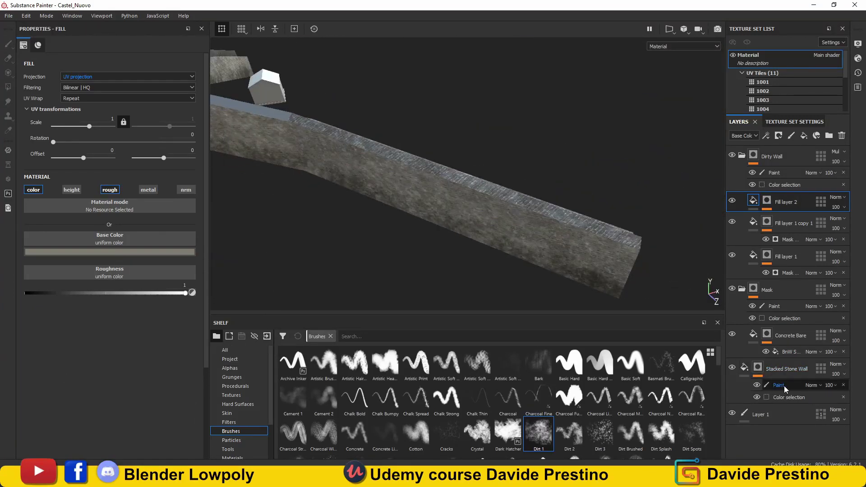
left_click(784, 385)
key("4")
right_click(758, 367)
left_click(756, 296)
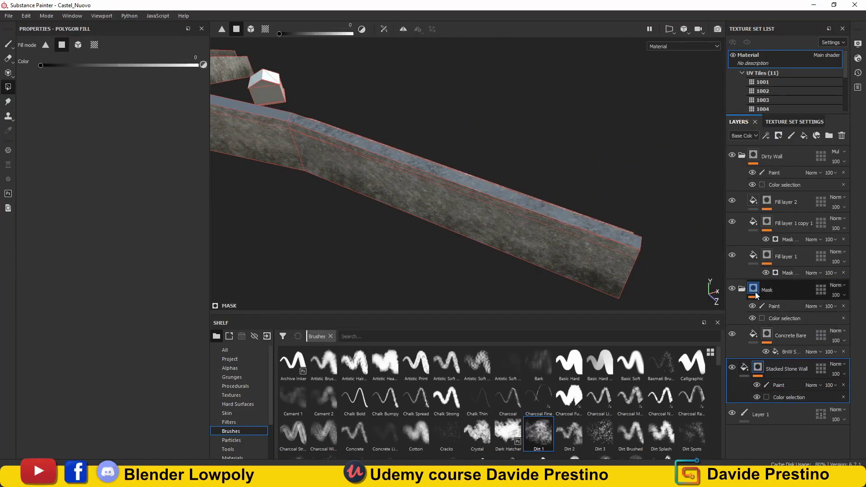
right_click(773, 292)
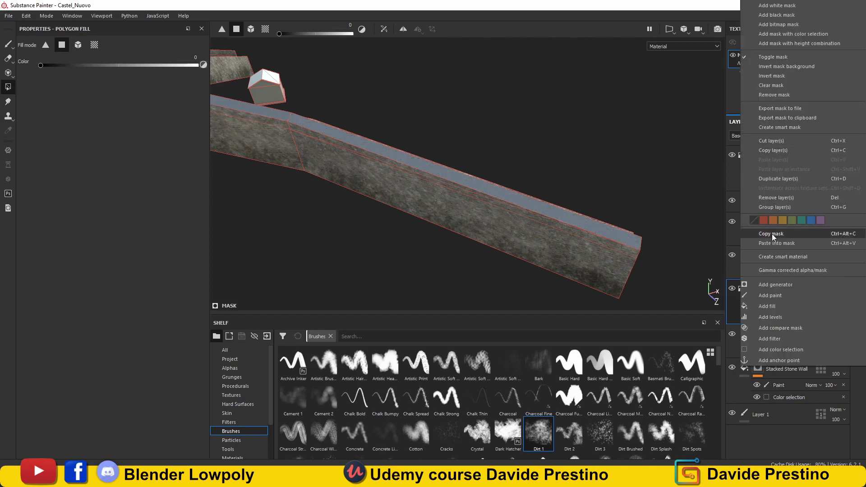
left_click(773, 234)
- Add a second paint effect to Fill layer 2 and bring up the particle brushes
right_click(767, 156)
left_click(600, 257)
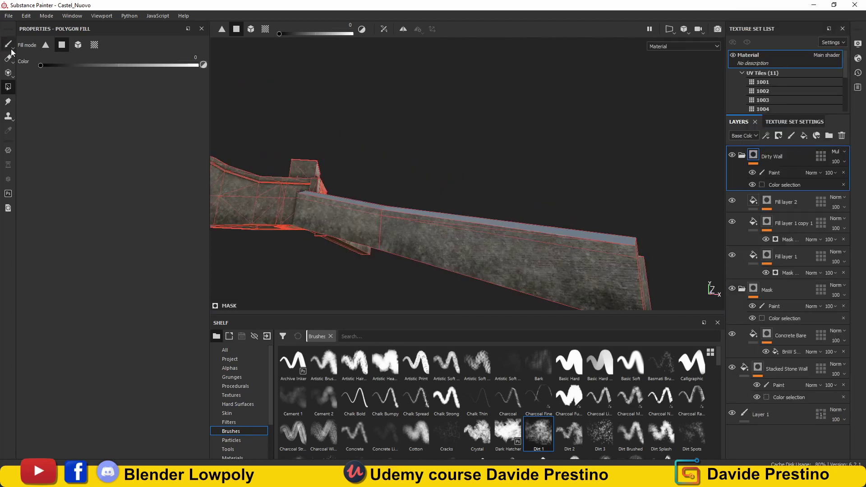
left_click(774, 173)
left_click(796, 212)
left_click(765, 135)
- Try the Liquid Stream particle brush on the wall and undo the strokes
left_click(231, 440)
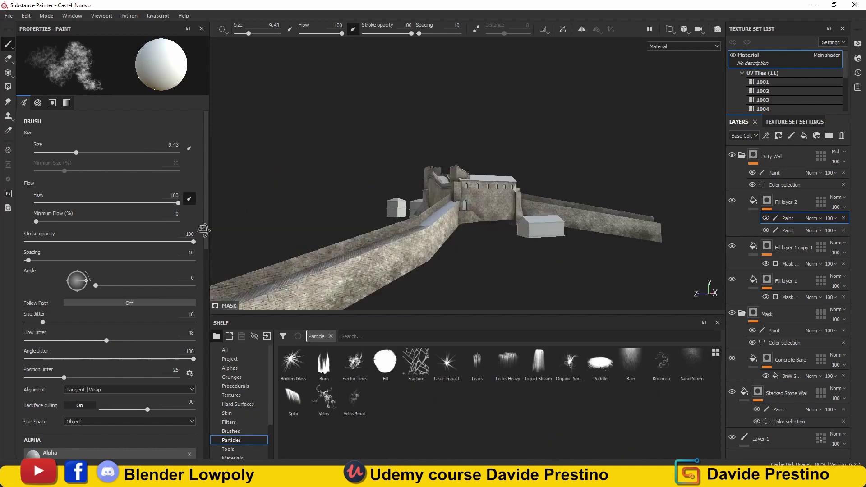
left_click(508, 363)
left_click_drag(451, 235, 491, 228, "alt")
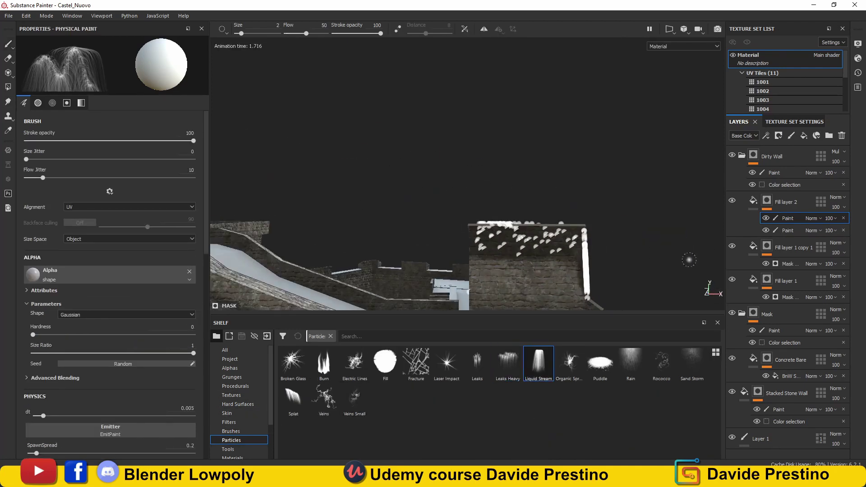
key("ctrl+z")
- Add Fill layer 3 with a black mask and paint Leaks Heavy particles across the walls
left_click(804, 136)
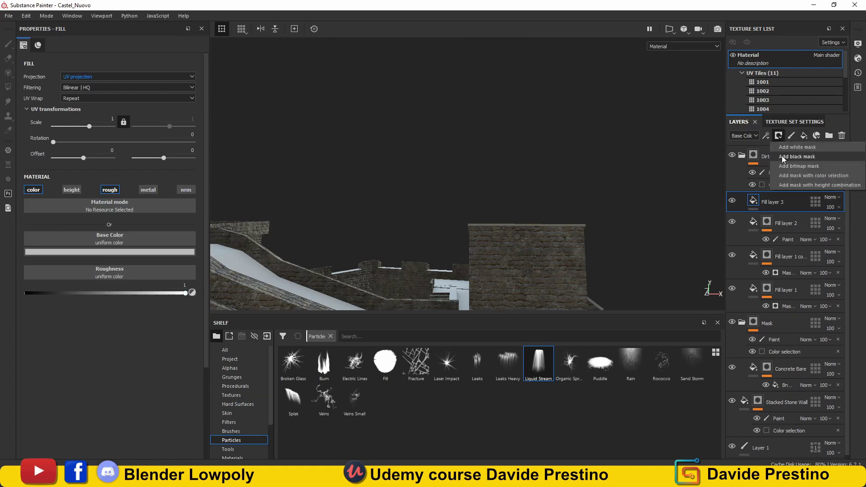
left_click(784, 157)
left_click_drag(537, 221, 451, 194, "alt")
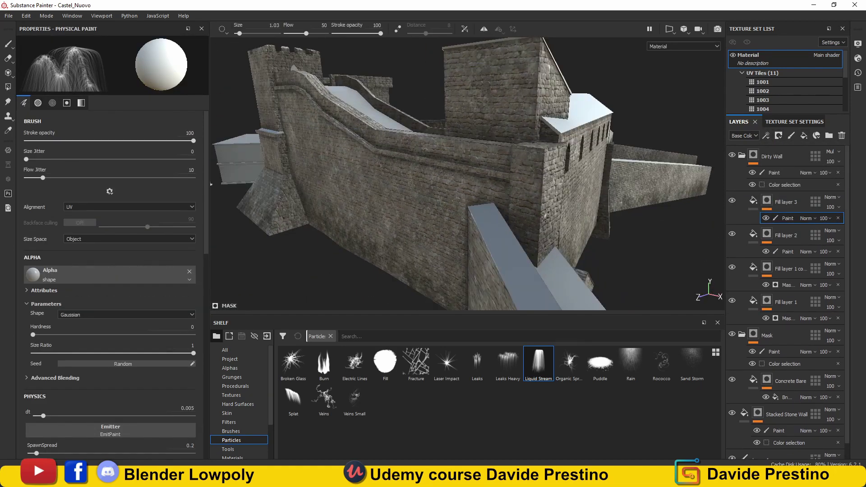
left_click(293, 399)
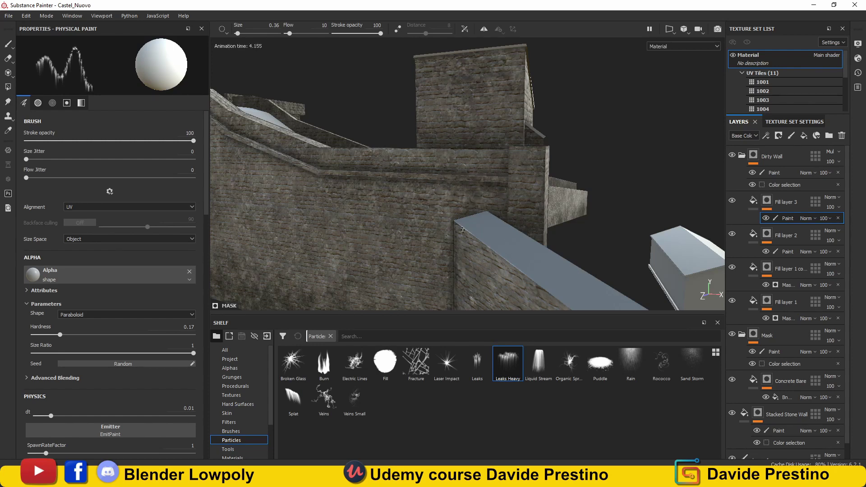
mouse_move(463, 229)
left_mouse_down("alt")
mouse_move(380, 129)
mouse_move(438, 166)
left_mouse_up("alt")
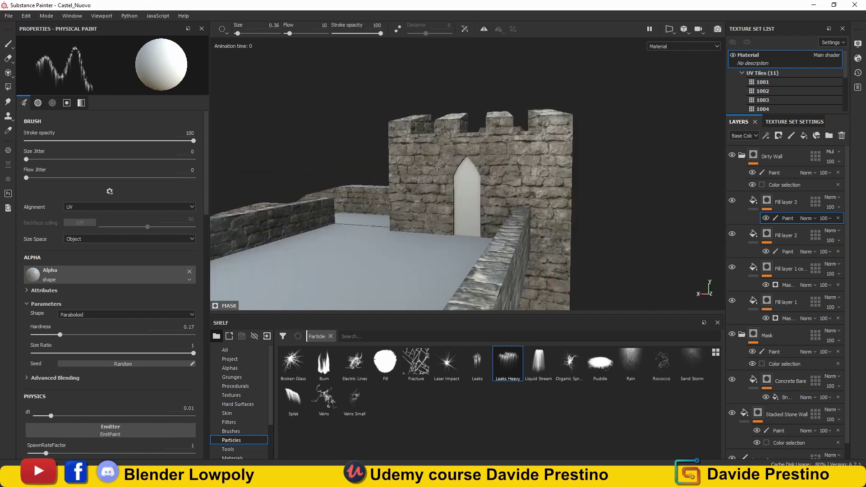
mouse_move(562, 132)
left_mouse_down("alt")
mouse_move(466, 203)
mouse_move(362, 165)
left_mouse_up("alt")
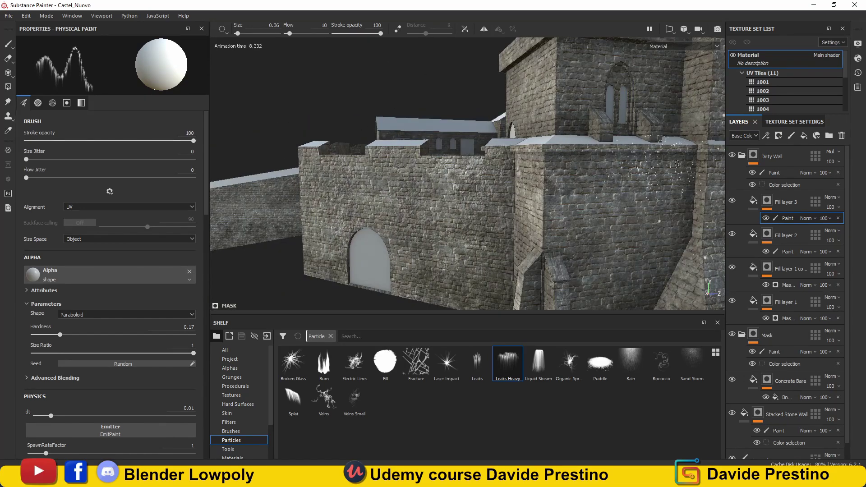
left_click_drag(458, 182, 331, 186, "alt")
left_click_drag(406, 180, 497, 190, "alt")
- Change Fill layer 3's base colour, then keep painting its mask
left_click(785, 201)
left_click(109, 252)
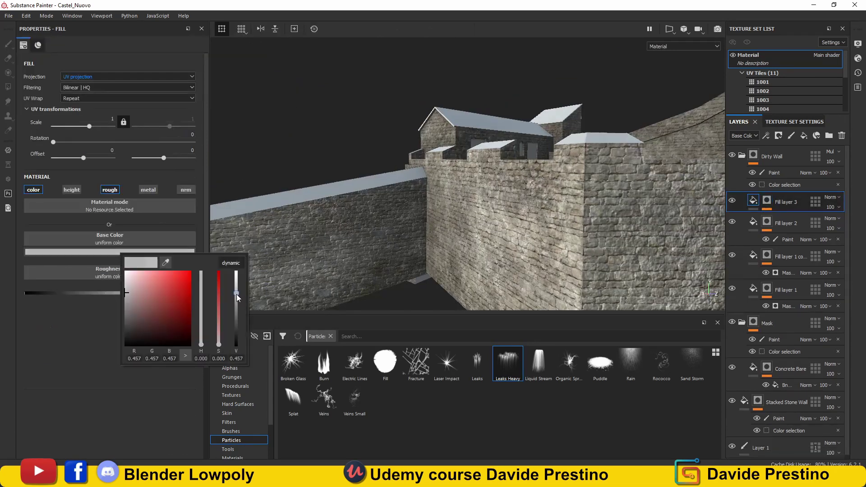
left_click(694, 299)
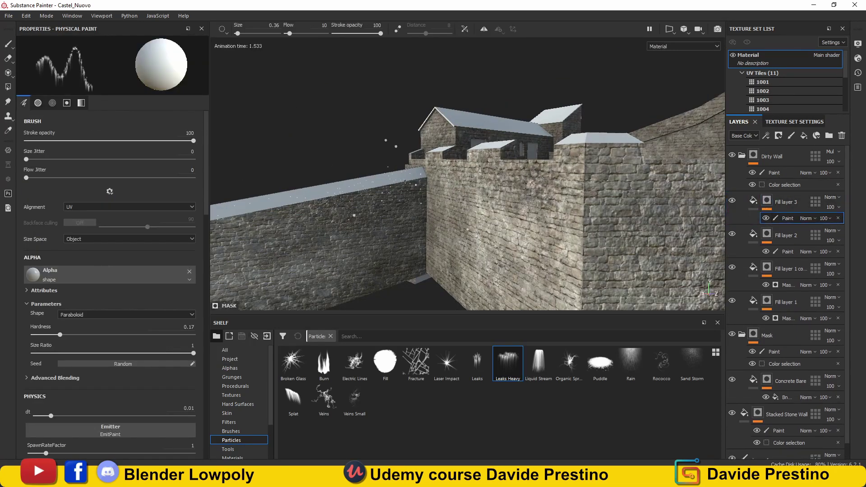
left_click_drag(469, 189, 451, 105, "alt")
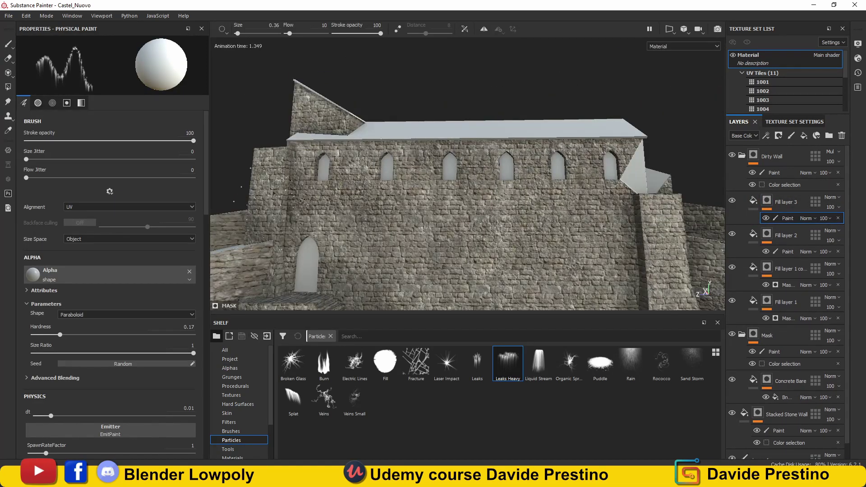
left_click_drag(451, 180, 541, 189, "alt")
scroll(785, 360, "down", 1)
- Polygon-fill the Stacked Stone Wall paint layer and adjust its layer options
left_click(775, 415)
key("4")
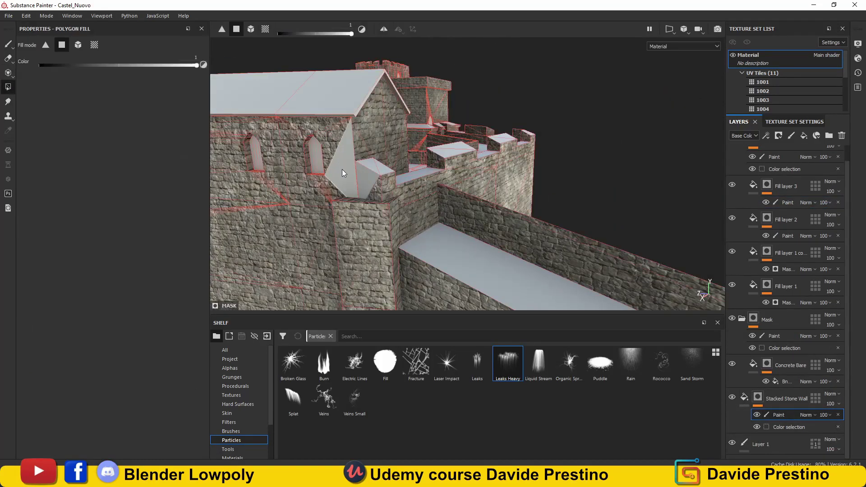
right_click(780, 420)
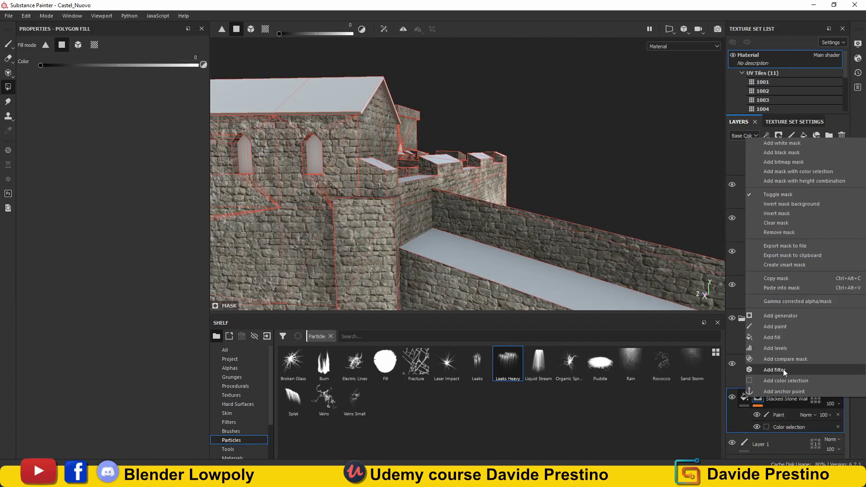
right_click(775, 352)
left_click(767, 195)
key("Escape")
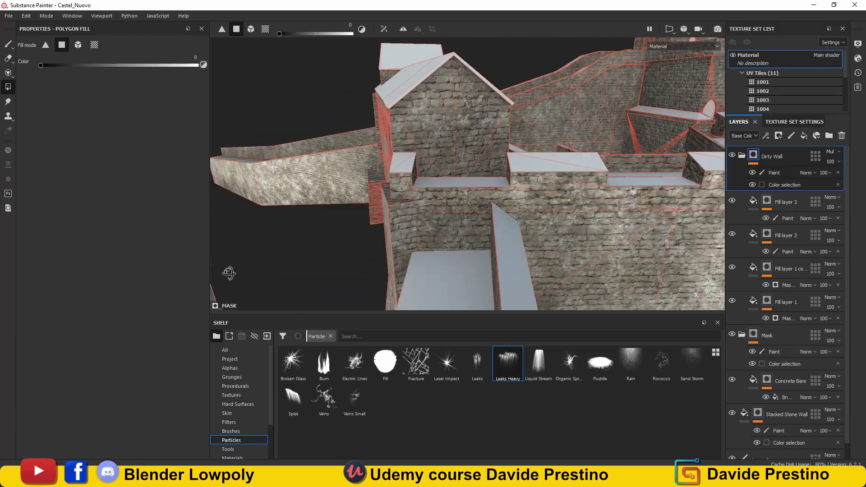
- Switch back to brush painting with the Liquid Stream particle on the tower
key("1")
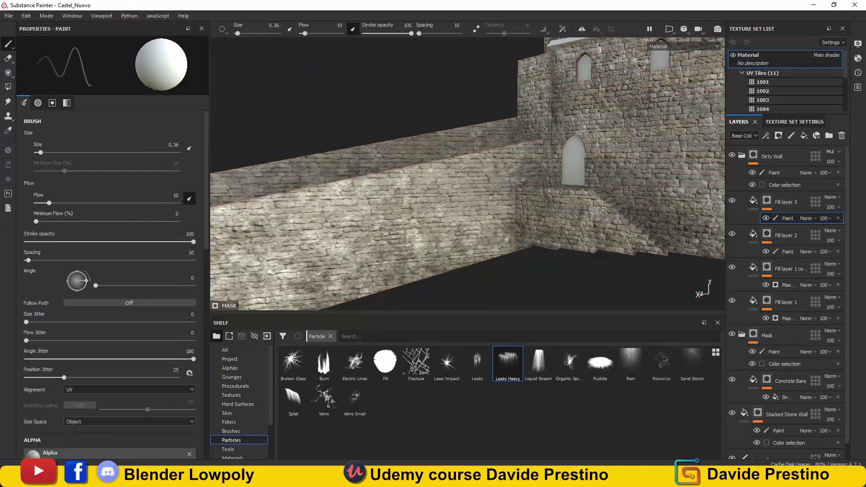
left_click(511, 358)
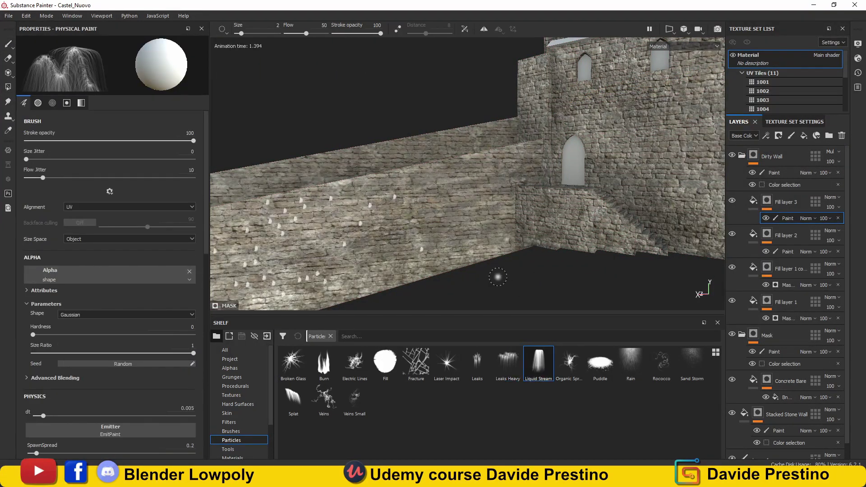
mouse_move(480, 286)
left_mouse_down("alt")
mouse_move(582, 157)
mouse_move(533, 166)
mouse_move(454, 160)
mouse_move(741, 222)
left_mouse_up("alt")
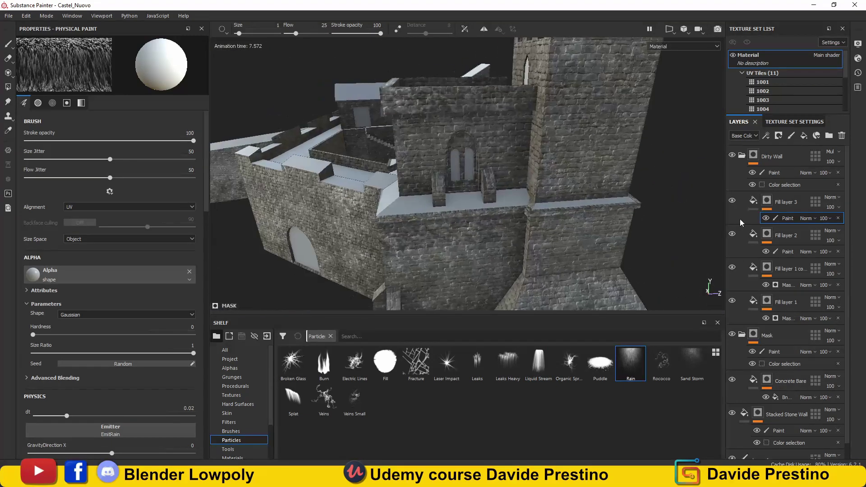
- Add Concrete_Plaster as a fill layer, group it into Folder 1 with a black mask
left_click(235, 413)
left_click_drag(402, 396, 515, 248)
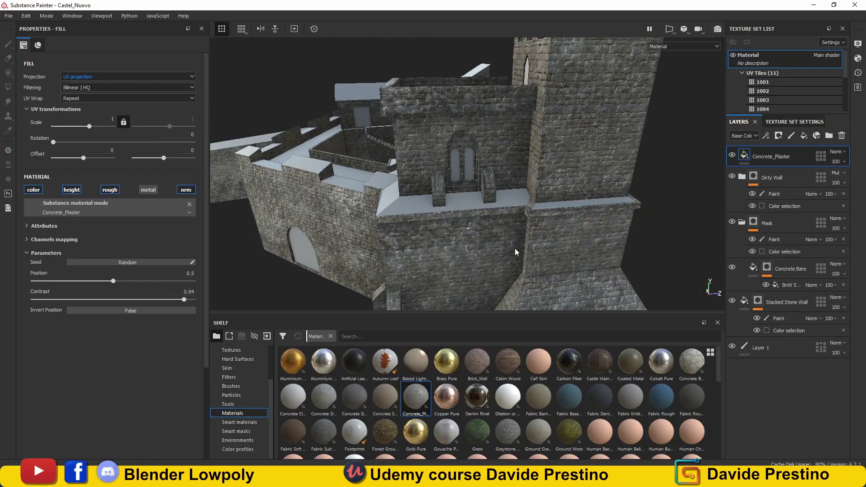
left_click_drag(439, 174, 469, 199, "alt")
key("ctrl+g")
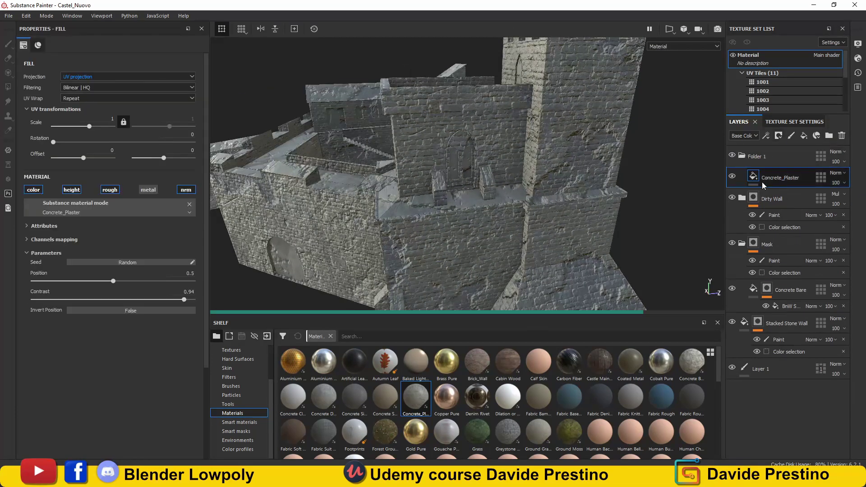
left_click(756, 158)
left_click(779, 135)
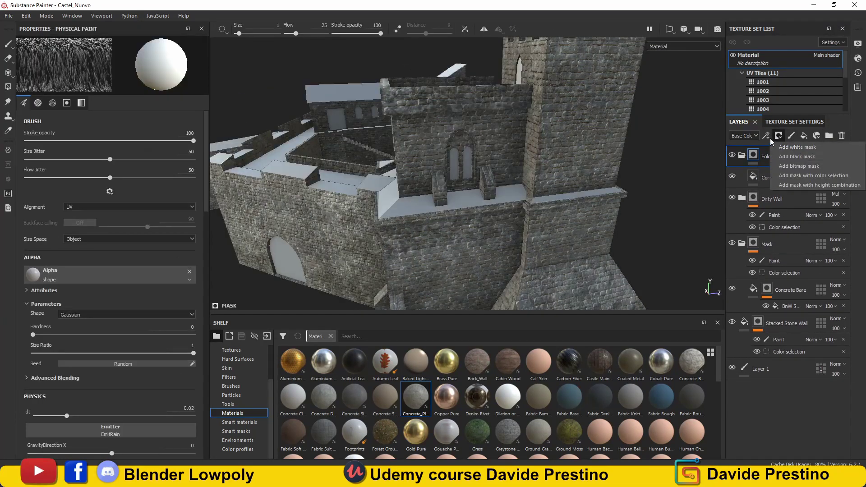
left_click(797, 157)
- Set the Concrete_Plaster scale to 45.8 and prepare polygon fill on Folder 1's mask
scroll(371, 158, "up", 3)
key("4")
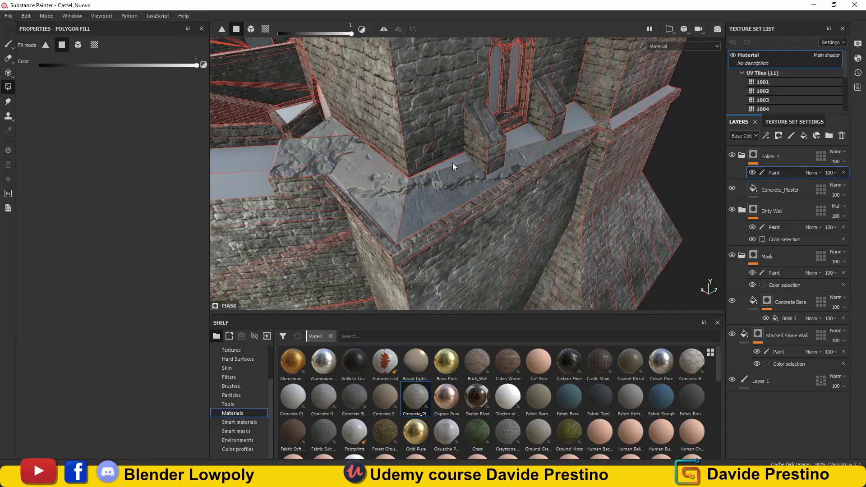
left_click_drag(453, 164, 478, 181, "alt")
left_click(780, 189)
left_click_drag(91, 142, 103, 150)
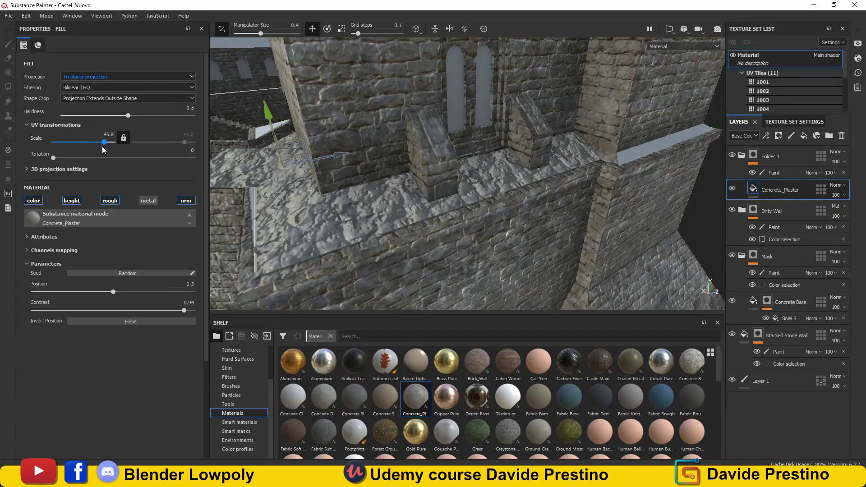
left_click(774, 172)
- Polygon-fill plaster onto the wall ledges and walkway tops
mouse_move(400, 176)
left_mouse_down("alt")
mouse_move(553, 171)
mouse_move(348, 156)
mouse_move(433, 155)
mouse_move(362, 164)
left_mouse_up("alt")
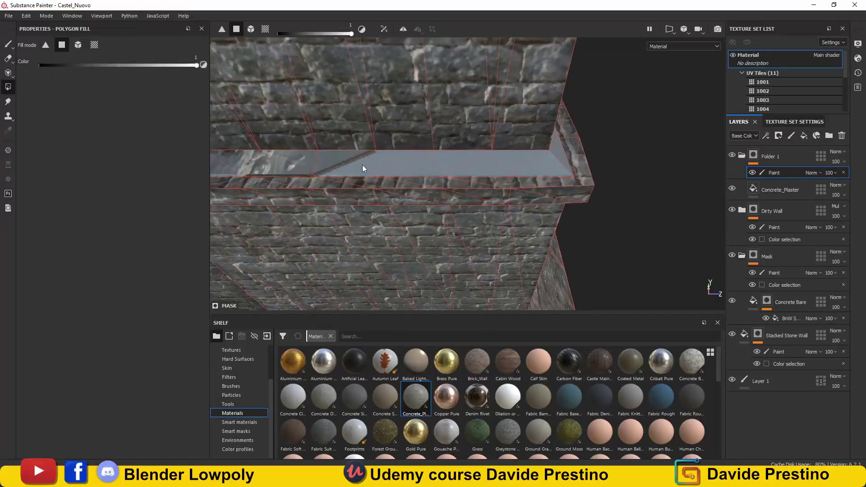
left_click_drag(540, 169, 473, 170, "alt")
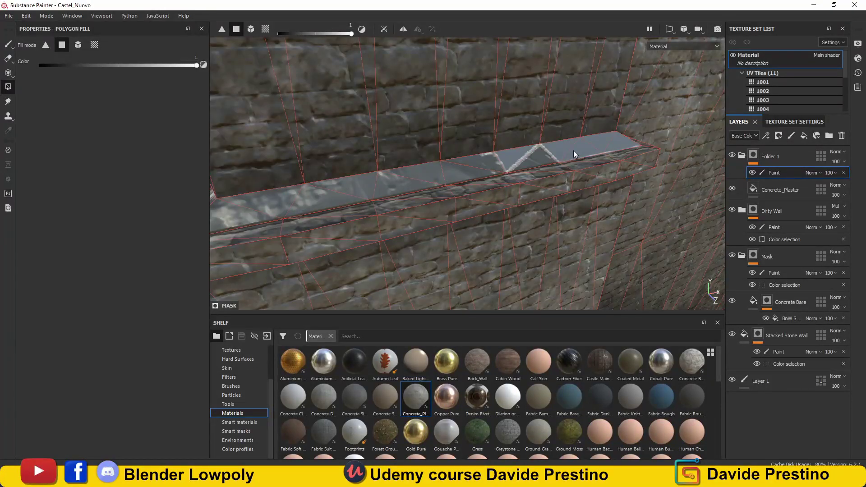
mouse_move(662, 148)
left_mouse_down("alt")
mouse_move(721, 147)
mouse_move(448, 192)
mouse_move(567, 199)
mouse_move(586, 214)
left_mouse_up("alt")
left_click_drag(483, 229, 567, 253, "alt")
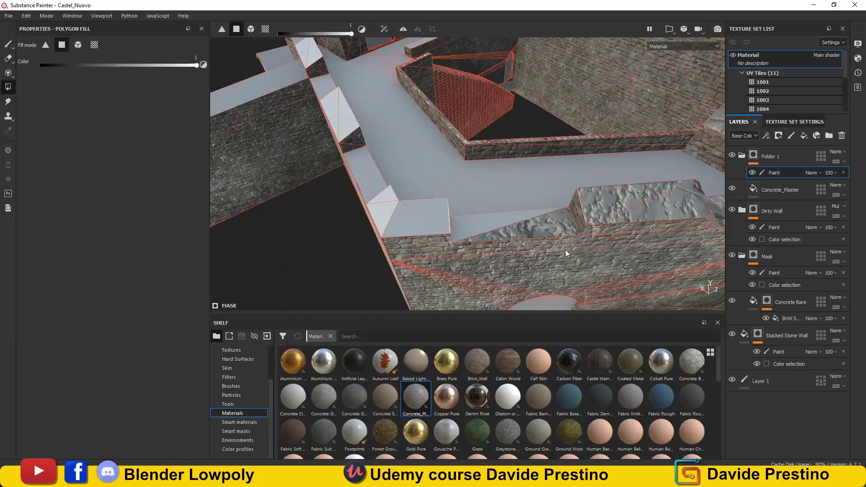
left_click_drag(375, 229, 570, 194, "alt")
left_click_drag(346, 147, 564, 246, "alt")
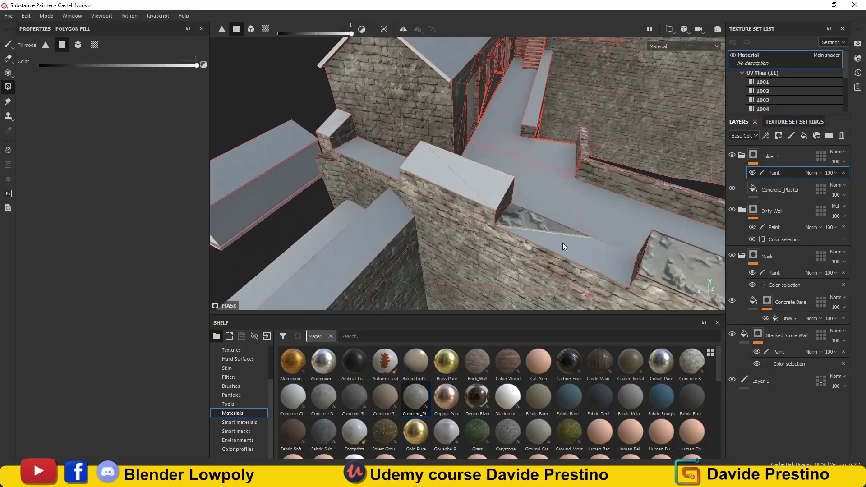
mouse_move(467, 196)
left_mouse_down("alt")
mouse_move(569, 205)
mouse_move(462, 164)
left_mouse_up("alt")
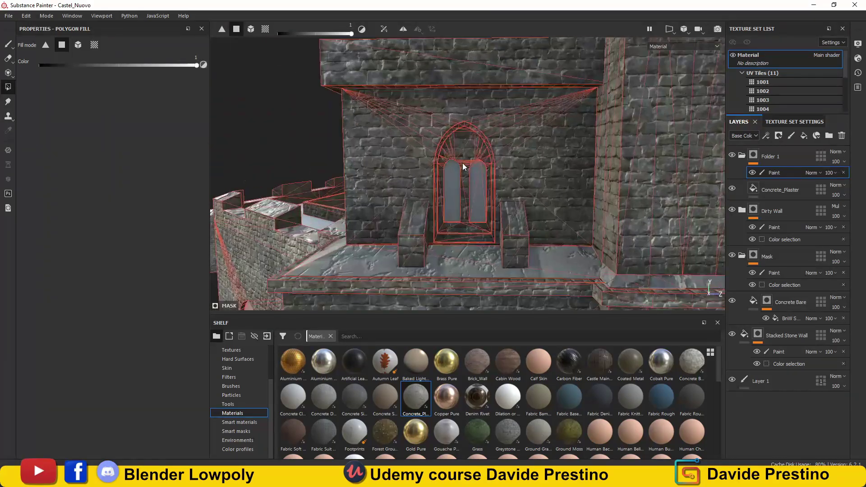
- Polygon-fill plaster into the arched window recesses on Folder 1's mask
key("1")
mouse_move(481, 213)
left_mouse_down("alt")
mouse_move(497, 176)
mouse_move(464, 264)
left_mouse_up("alt")
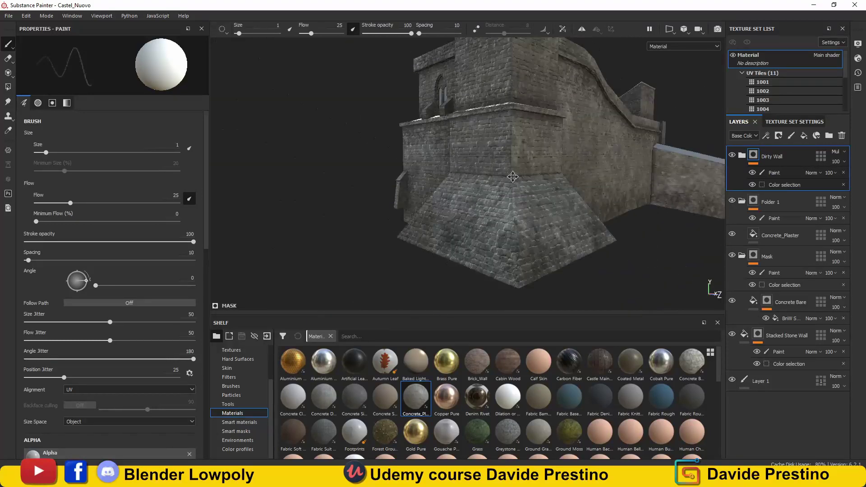
left_click(754, 235)
left_click(774, 218)
key("4")
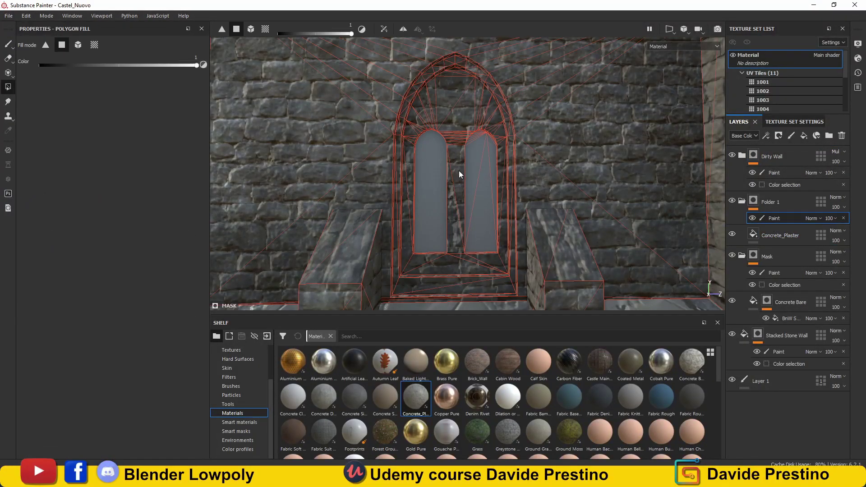
left_click_drag(458, 170, 491, 261, "alt")
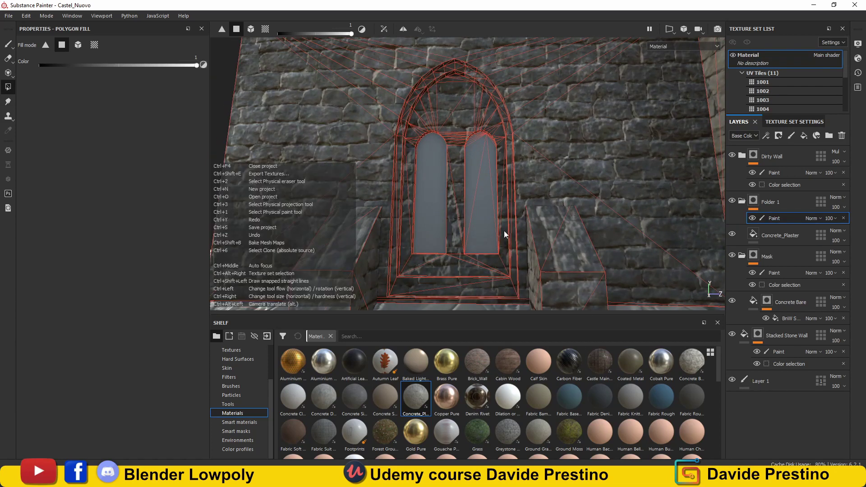
left_click_drag(502, 231, 508, 229, "alt")
- Delete the selected layer and add a Plastic PVC material layer to the stack
left_click(773, 235)
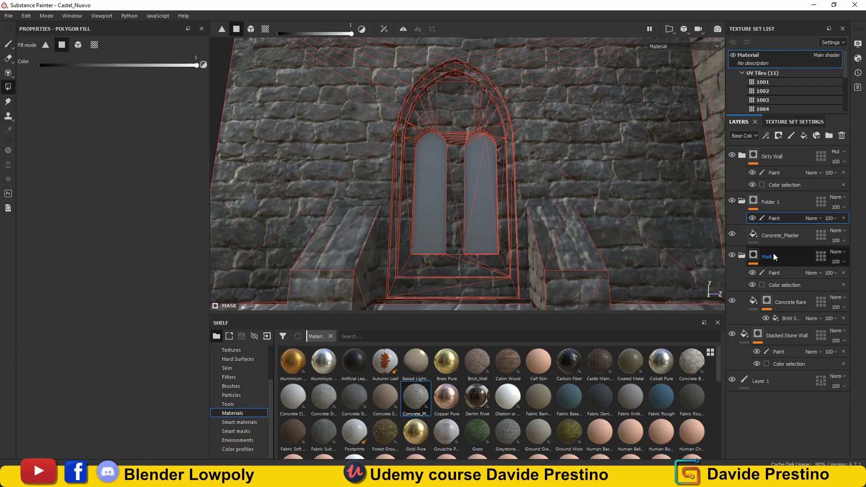
key("Delete")
scroll(554, 401, "down", 5)
left_click_drag(354, 369, 786, 191)
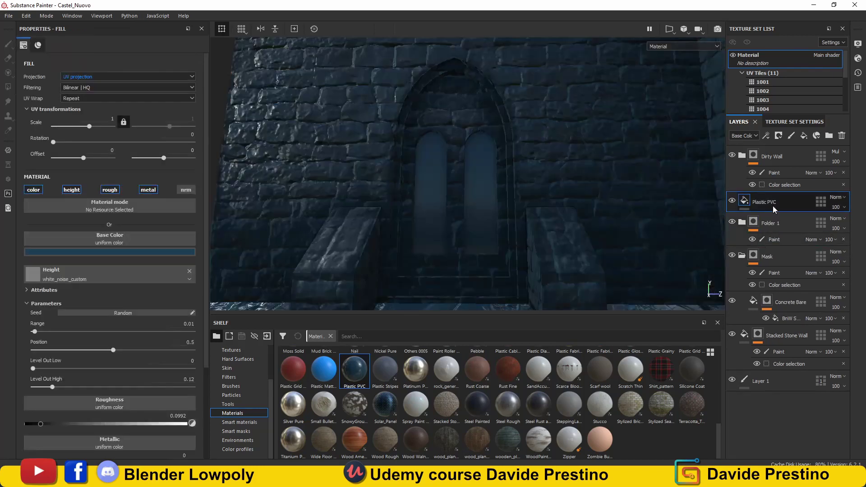
- Give Plastic PVC a colour-selection mask and a dark base colour
left_click(779, 136)
left_click(745, 200)
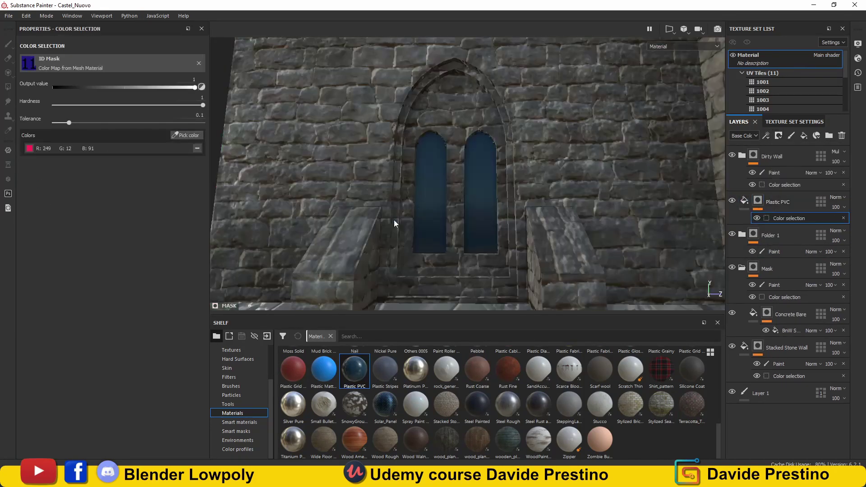
left_click_drag(497, 203, 659, 201, "alt")
left_click(110, 251)
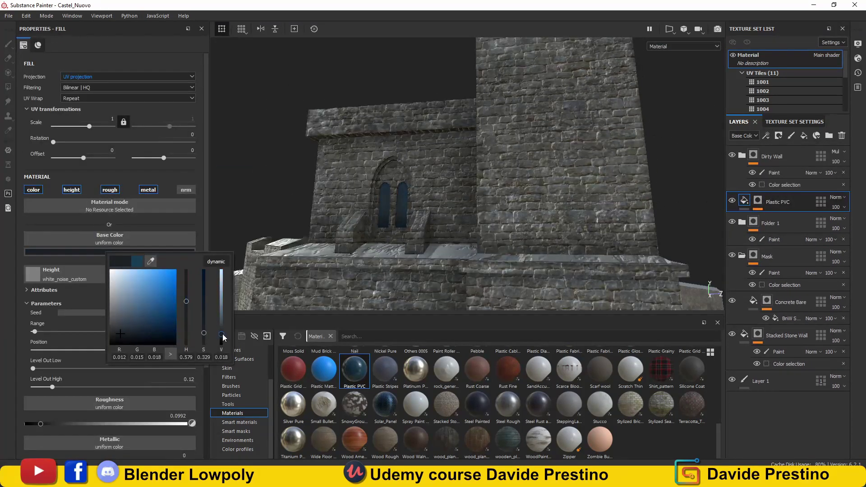
scroll(117, 383, "down", 3)
left_click_drag(406, 180, 564, 176, "alt")
- Add more window ID colours to the Plastic PVC mask and give it a paint effect
left_click(758, 202)
right_click(758, 201)
left_click(790, 253)
left_click(766, 136)
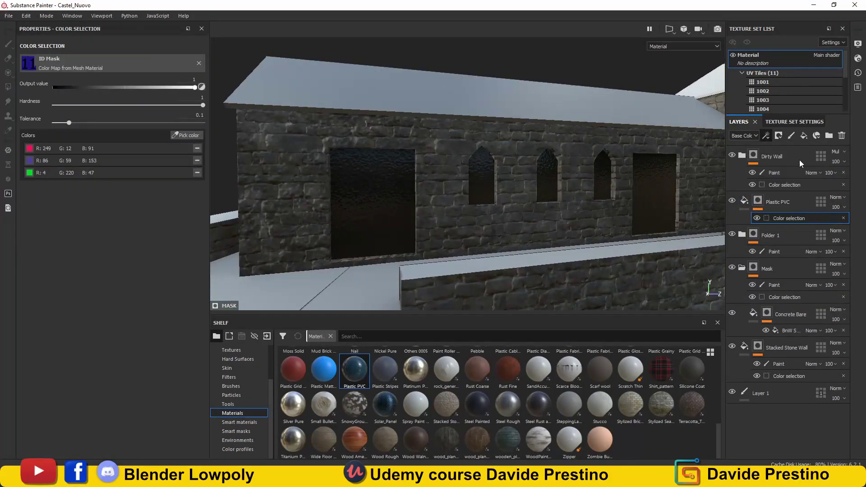
left_click(791, 135)
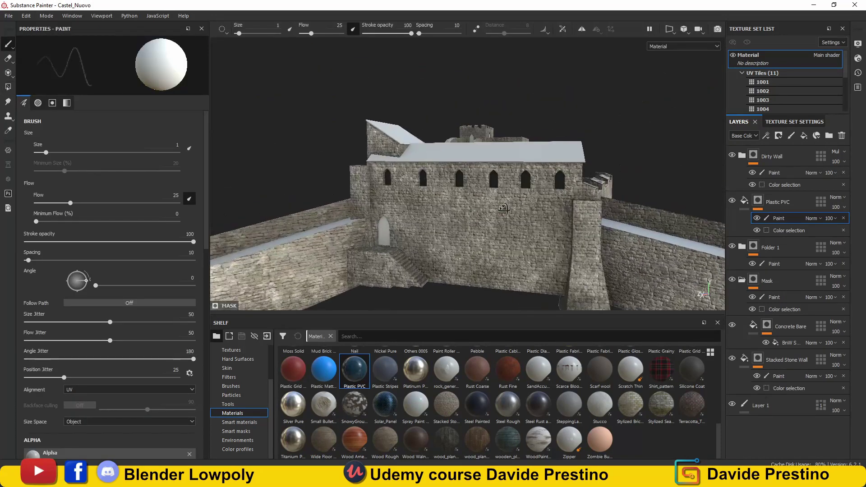
- Rename Folder 1 to 'balcony' and switch to polygon fill
double_click(742, 248)
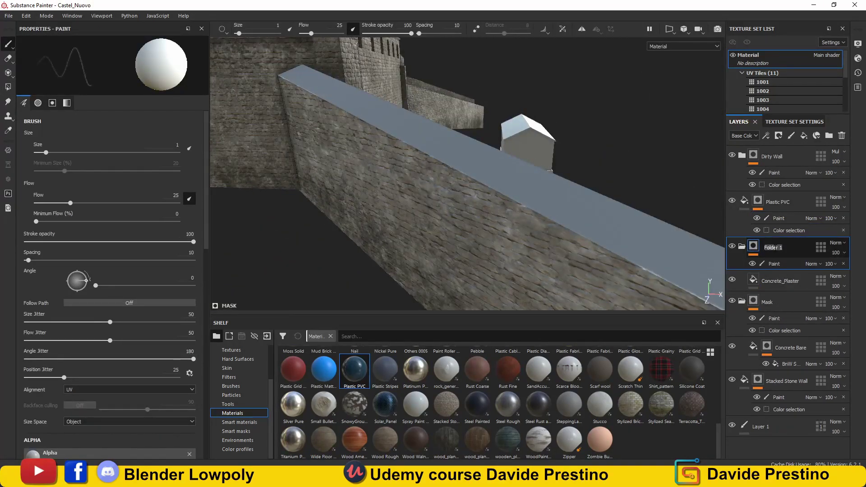
type("balcony")
key("4")
left_click_drag(524, 224, 710, 273, "alt")
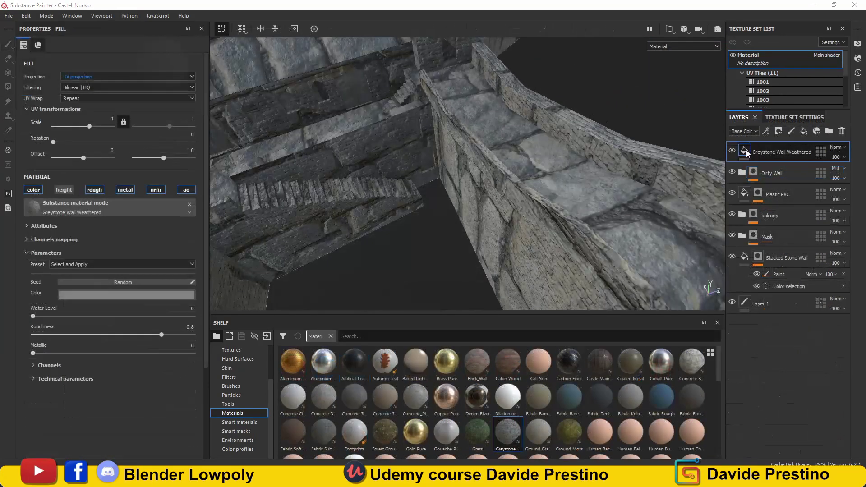
- Add a Greystone Wall Weathered layer masked to the walkway ID colour, with smaller tiling and a paint effect
left_click_drag(761, 180, 761, 182)
left_click(779, 131)
left_click(794, 180)
left_click(188, 135)
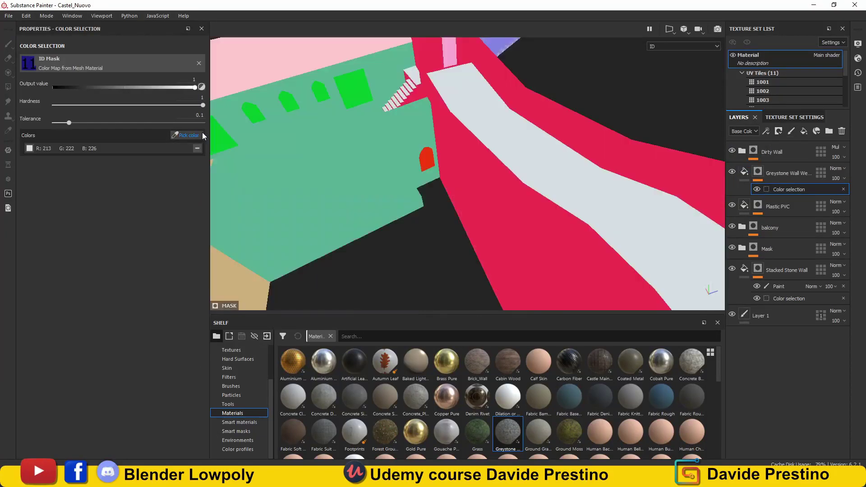
left_click(273, 176)
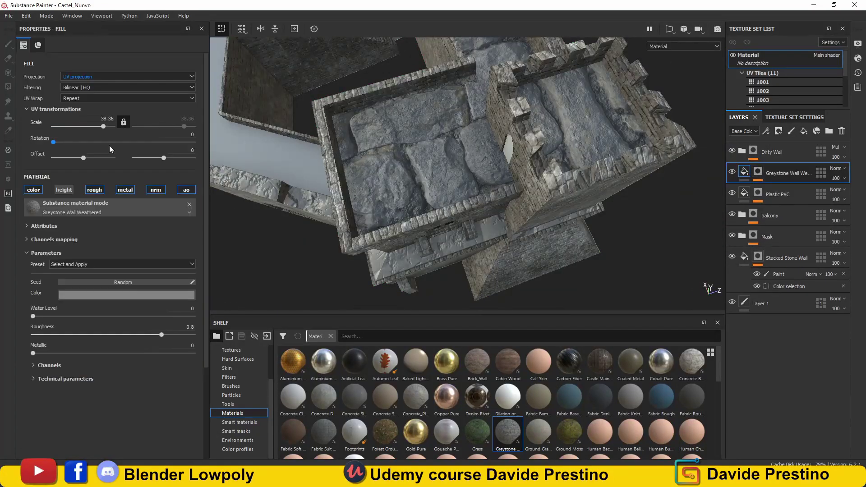
mouse_move(109, 126)
left_mouse_down()
mouse_move(97, 130)
mouse_move(105, 130)
left_mouse_up()
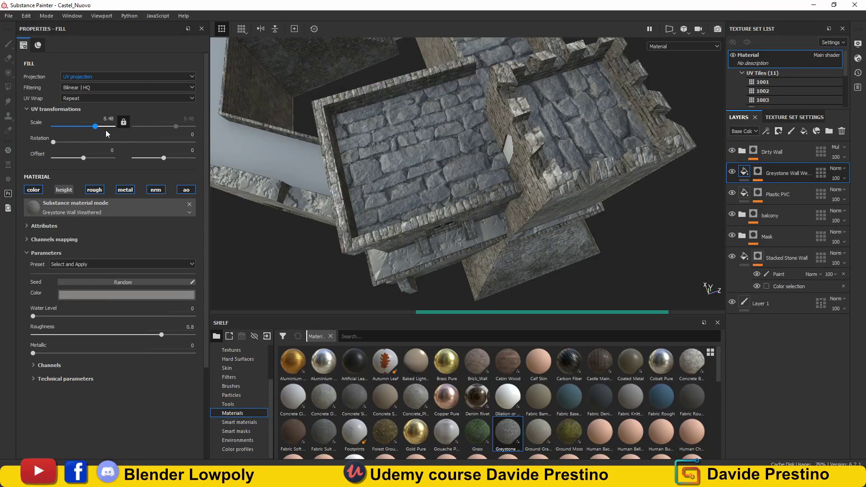
mouse_move(315, 180)
left_mouse_down("alt")
mouse_move(351, 185)
mouse_move(316, 172)
left_mouse_up("alt")
left_click(758, 171)
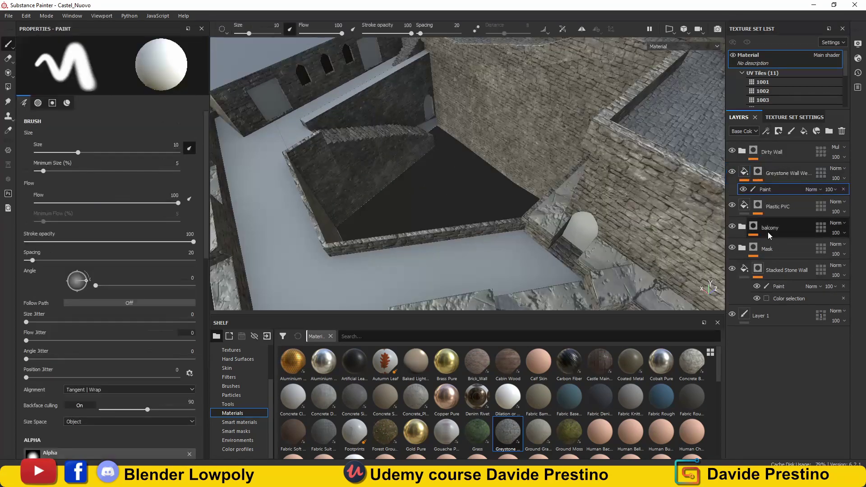
- Expand the balcony folder and add the Castle Main Gate material as a new fill layer
left_click(8, 86)
left_click_drag(289, 128, 463, 199, "alt")
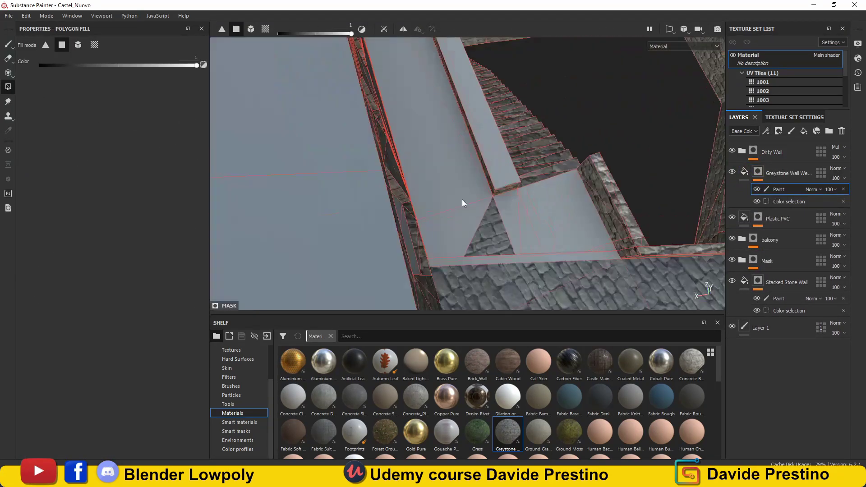
mouse_move(458, 257)
left_mouse_down("alt")
mouse_move(520, 222)
mouse_move(555, 152)
mouse_move(524, 233)
left_mouse_up("alt")
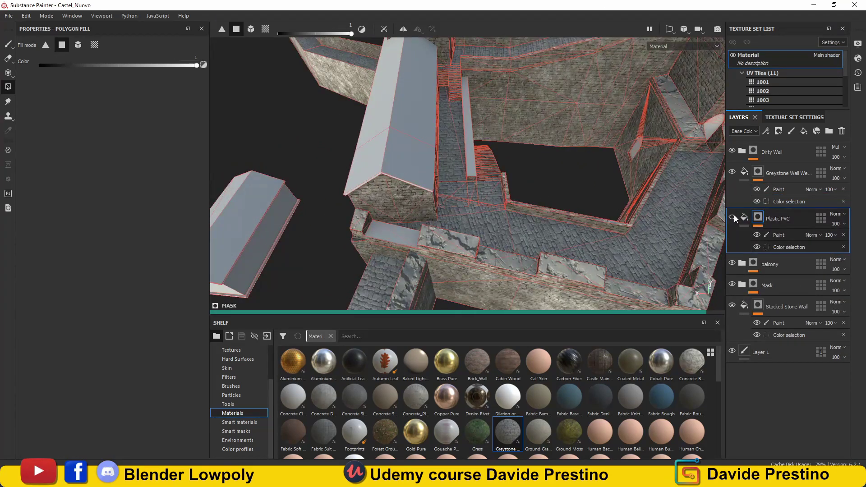
left_click(743, 264)
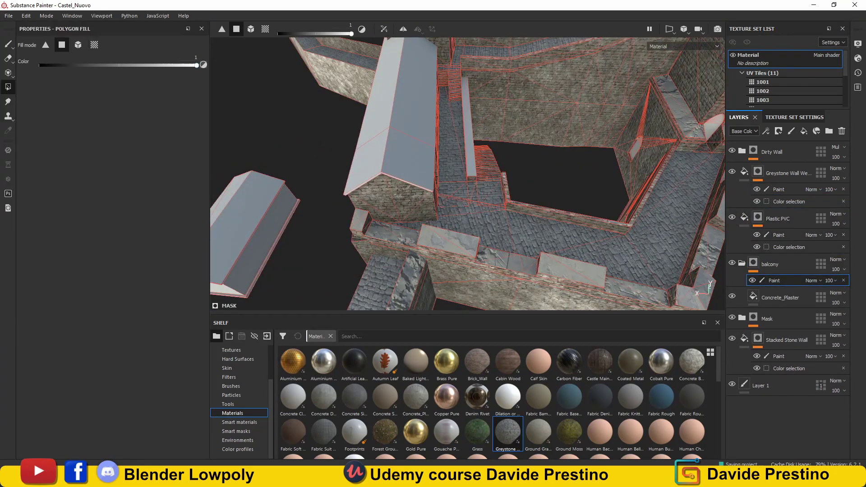
left_click_drag(586, 190, 454, 129, "alt")
right_click_drag(453, 129, 248, 154, "alt")
key("1")
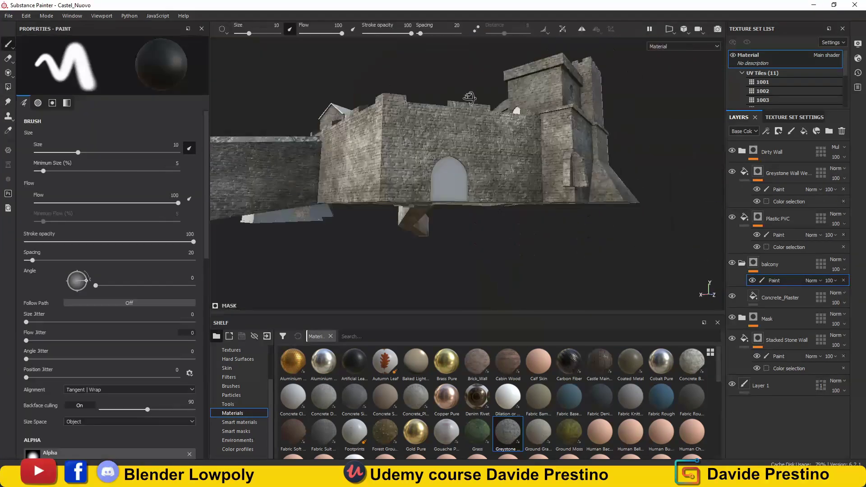
left_click_drag(248, 155, 587, 199, "alt")
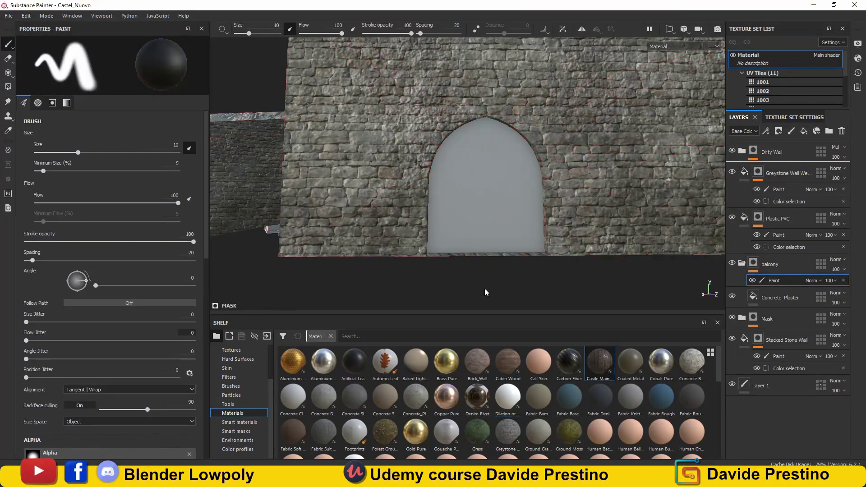
left_click_drag(486, 292, 488, 284)
- Give the Castle Main Gate layer a colour-selection mask and a tiling scale of 15
left_click(790, 170)
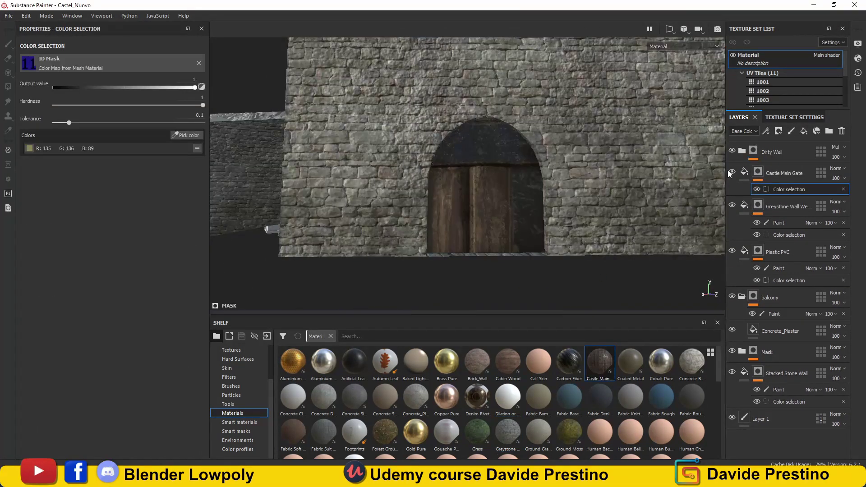
left_click(745, 172)
left_click_drag(89, 126, 98, 126)
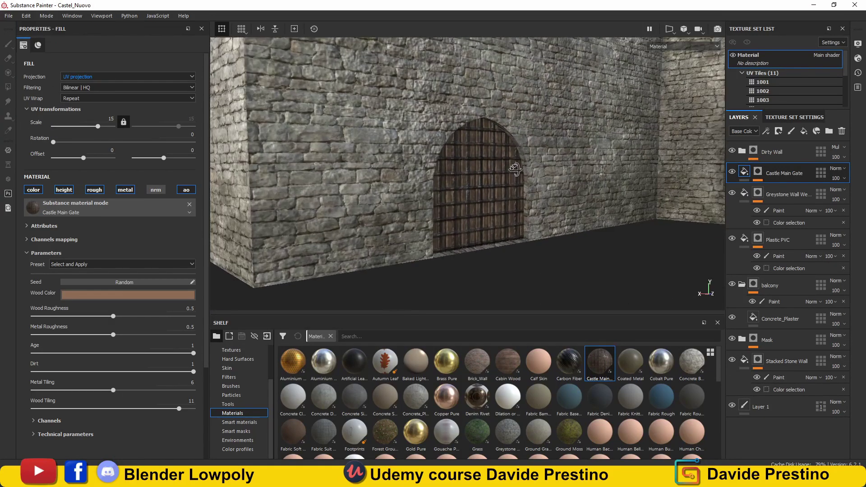
mouse_move(406, 158)
left_mouse_down("alt")
mouse_move(453, 131)
mouse_move(478, 149)
left_mouse_up("alt")
- Add a paint effect to the gate mask and polygon-fill the arched openings around the castle
left_click(767, 131)
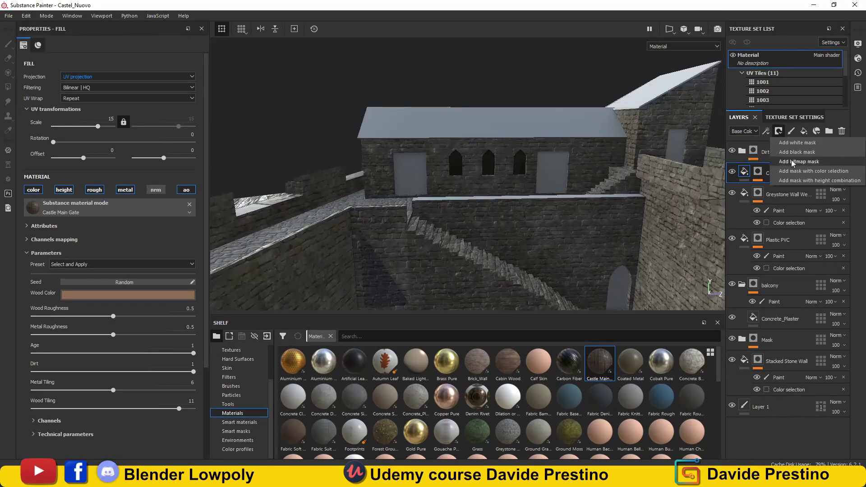
left_click(794, 162)
key("4")
left_click(845, 191)
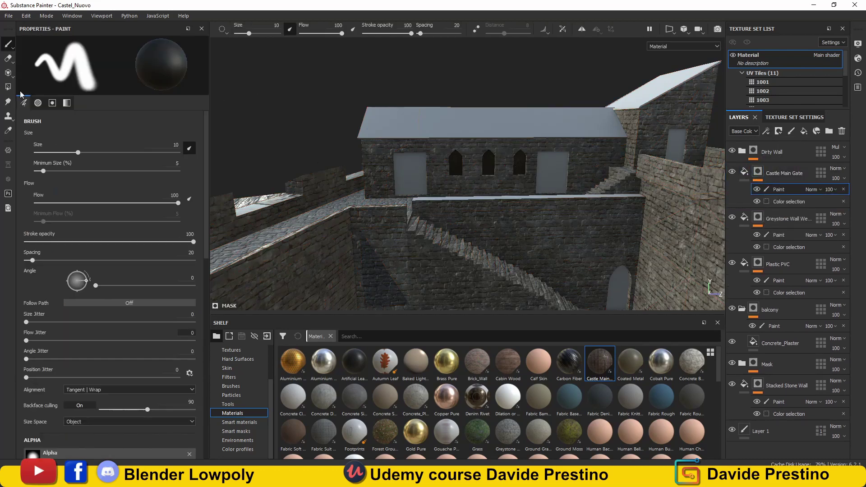
mouse_move(396, 164)
left_mouse_down("alt")
mouse_move(468, 220)
mouse_move(564, 204)
mouse_move(445, 275)
left_mouse_up("alt")
scroll(445, 275, "up", 5)
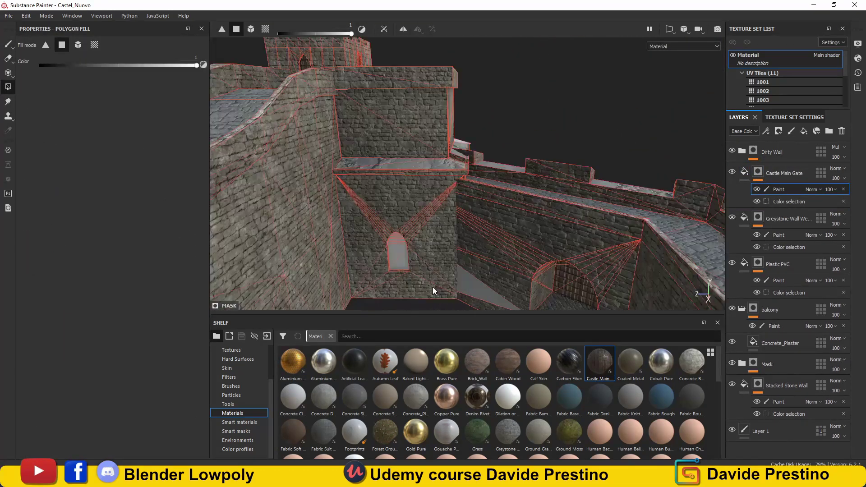
scroll(350, 180, "up", 3)
scroll(432, 195, "down", 5)
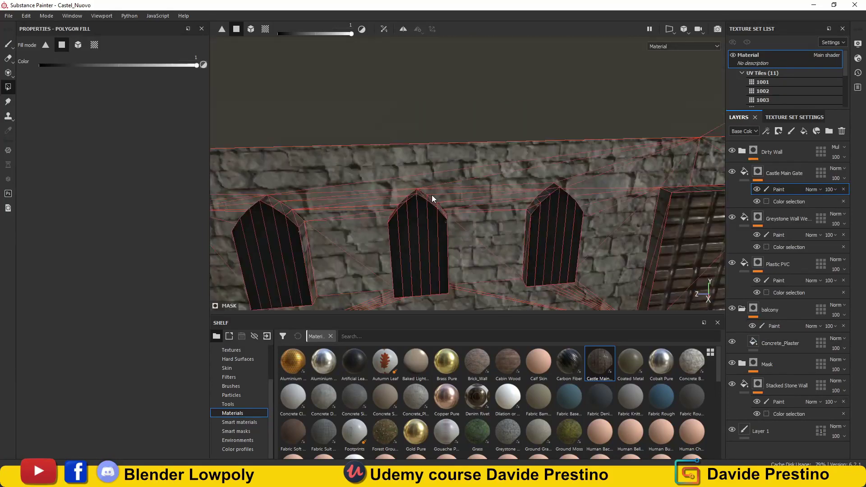
mouse_move(431, 195)
left_mouse_down("alt")
mouse_move(433, 180)
mouse_move(417, 169)
mouse_move(451, 181)
mouse_move(433, 190)
left_mouse_up("alt")
scroll(417, 169, "up", 10)
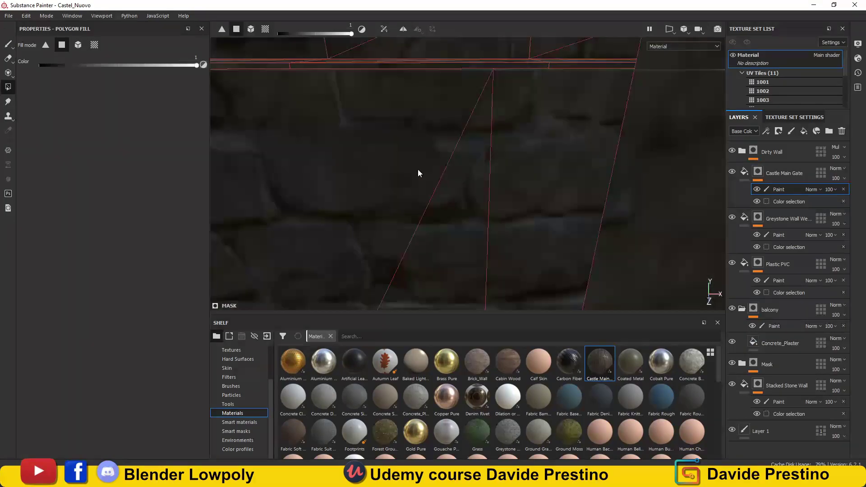
scroll(417, 169, "down", 5)
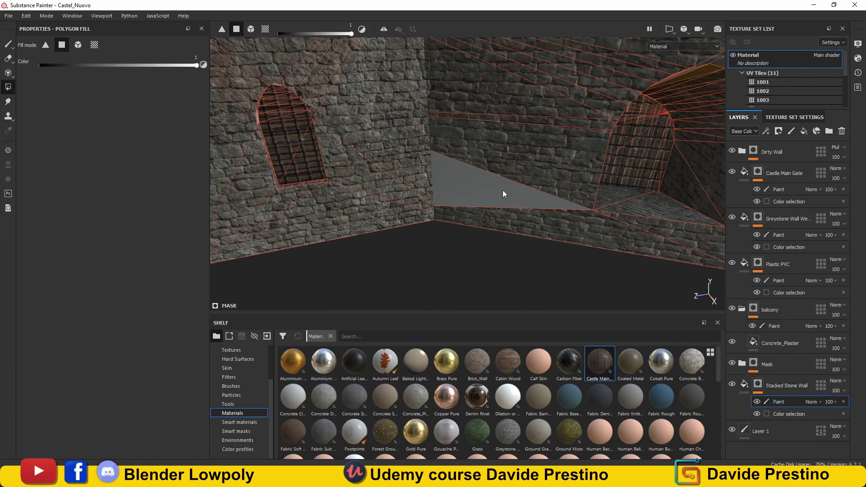
key("ctrl+z")
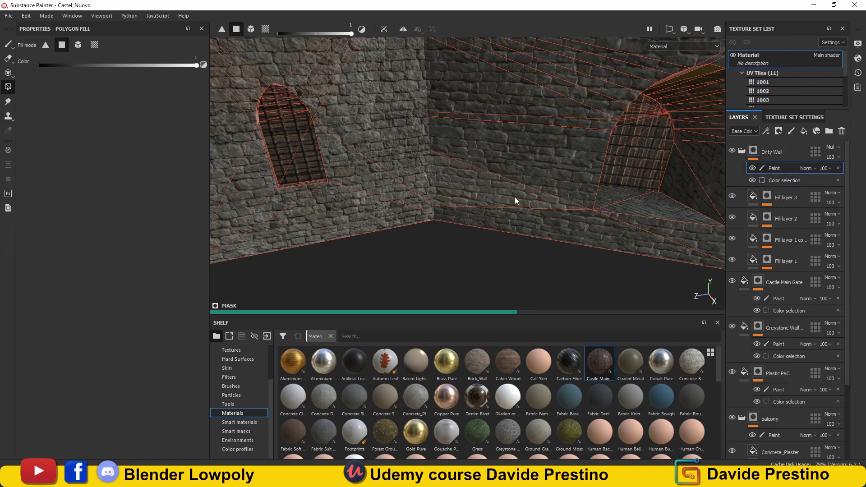
key("1")
scroll(515, 222, "down", 5)
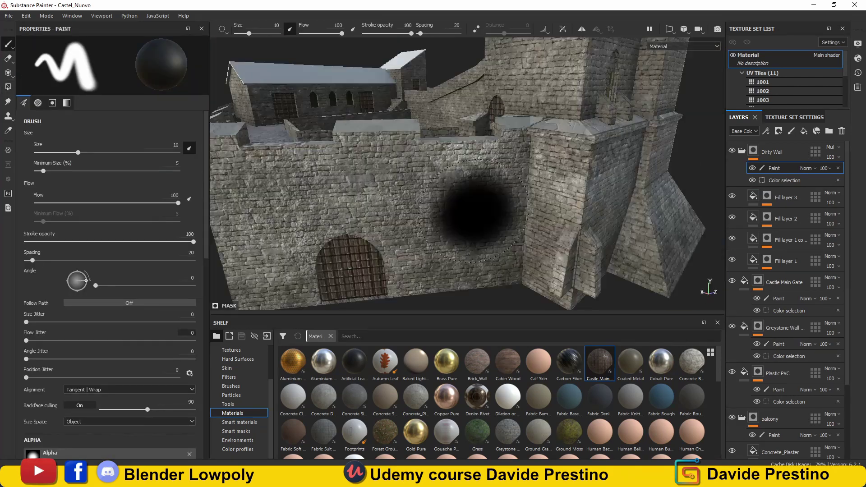
left_click_drag(515, 222, 451, 203, "alt")
scroll(451, 203, "up", 5)
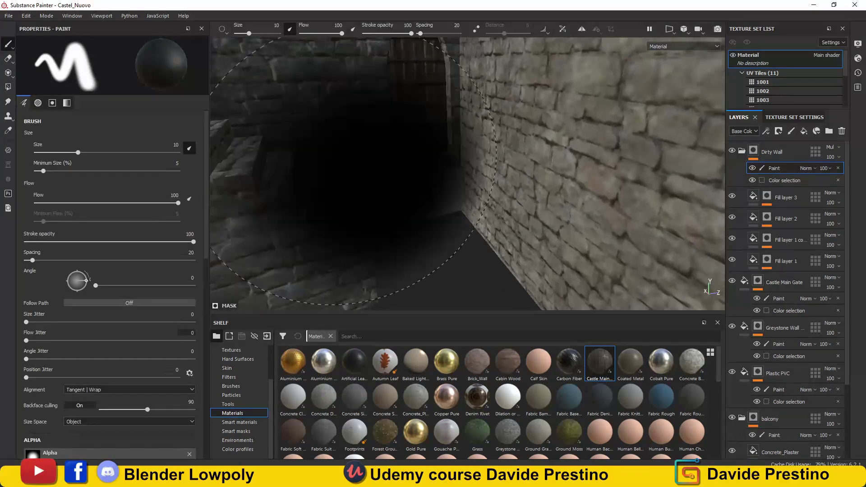
left_click(12, 88)
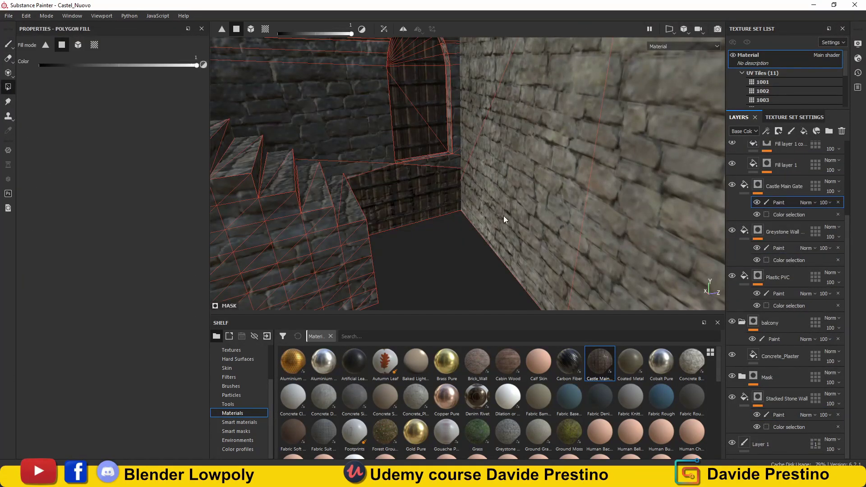
scroll(805, 249, "up", 2)
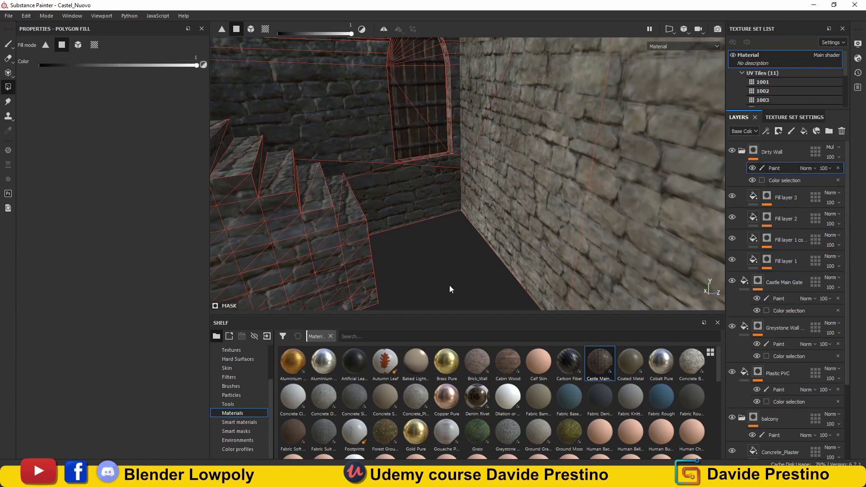
key("1")
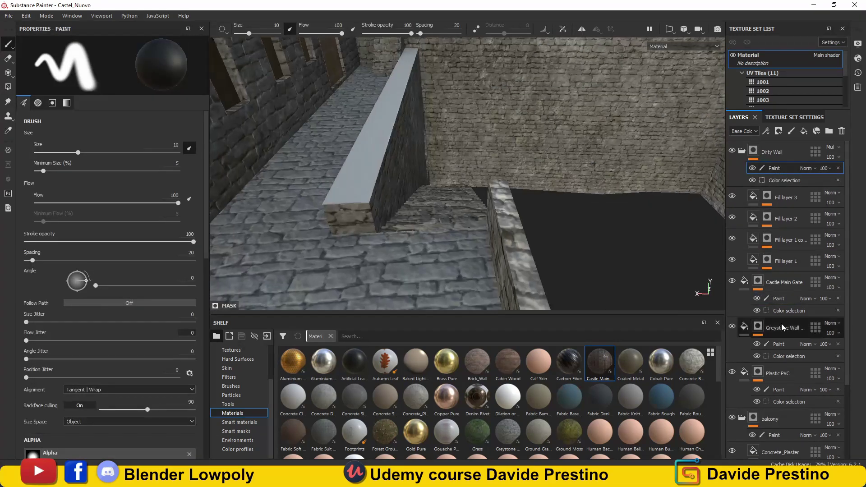
key("4")
key("f")
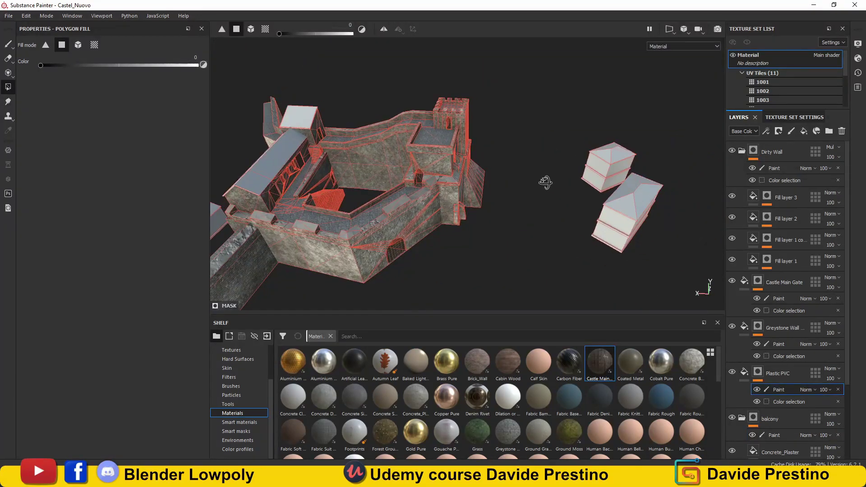
key("1")
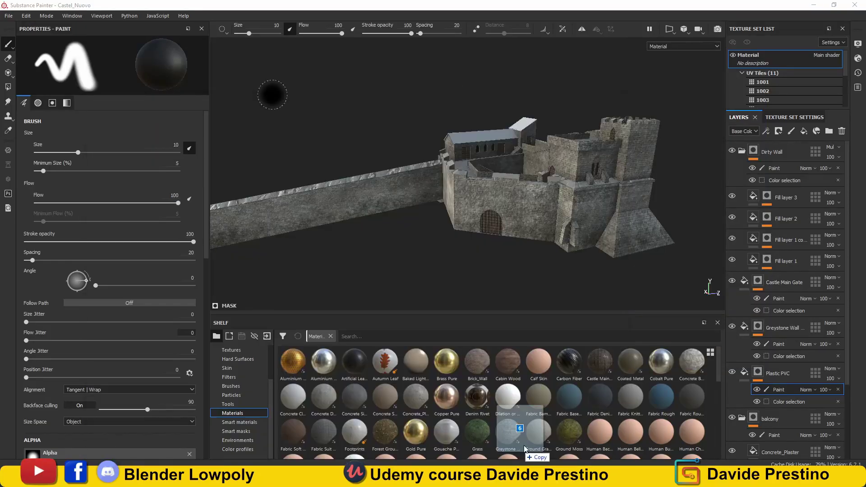
- Import the six Italian_Roof texture maps onto the shelf
left_click_drag(525, 449, 525, 448)
left_click(548, 144)
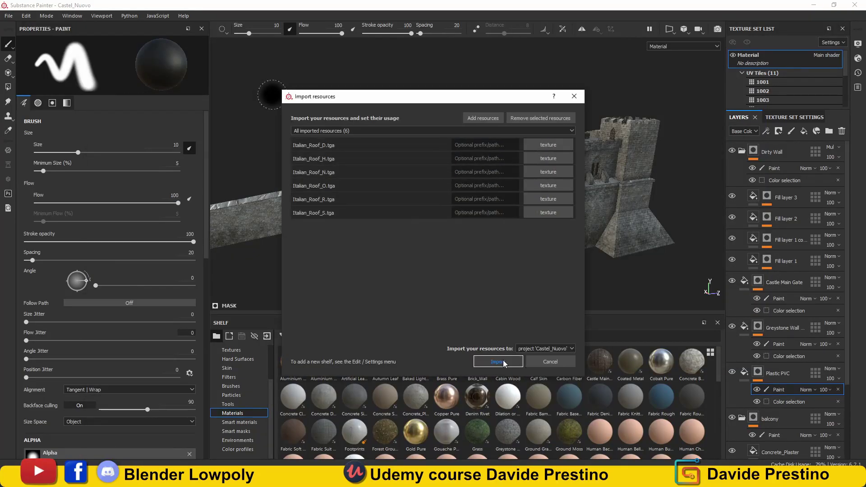
left_click(504, 364)
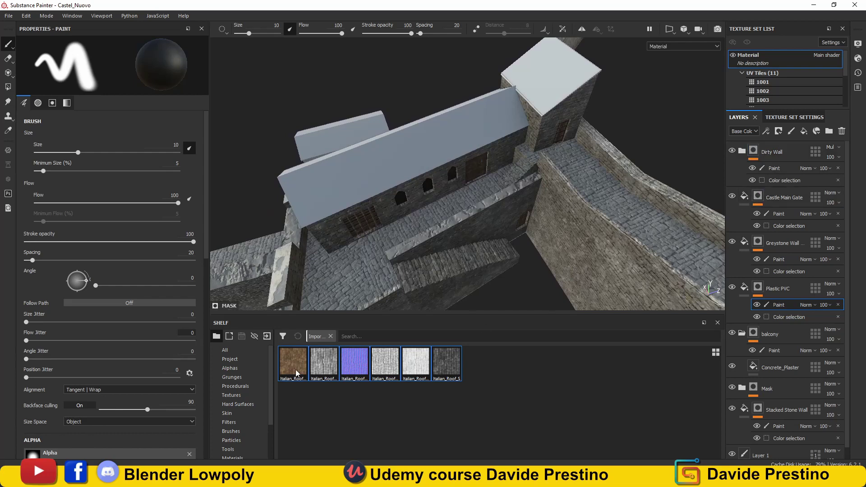
- Create a fill layer using Italian_Roof D, H, R, N and O as colour, height, roughness, normal and AO
left_click(819, 135)
left_click_drag(293, 363, 33, 240)
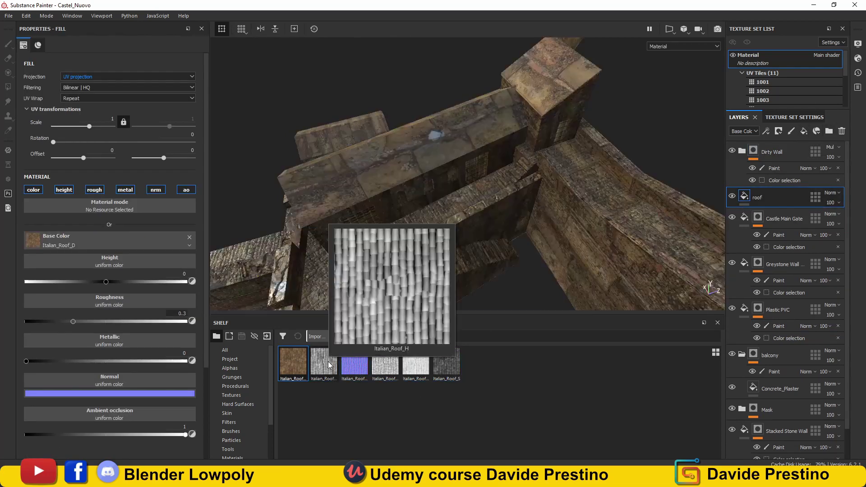
left_click_drag(324, 363, 33, 263)
left_click_drag(384, 363, 33, 399)
left_click_drag(355, 363, 32, 368)
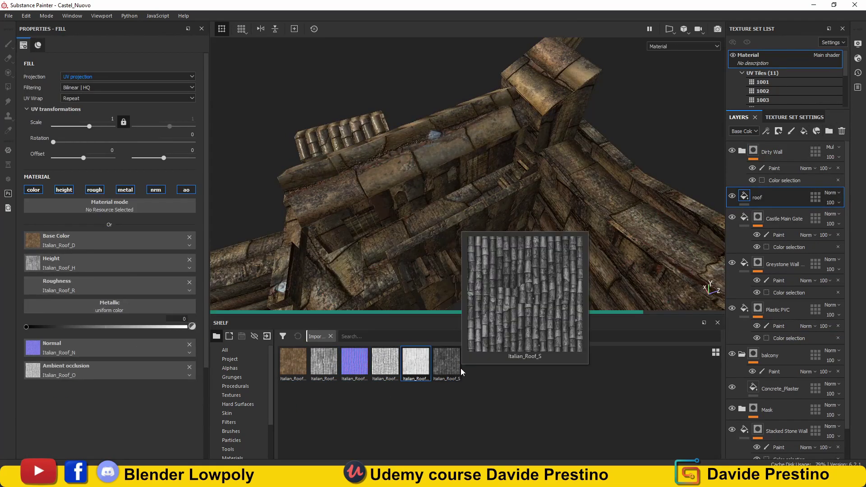
left_click_drag(416, 363, 32, 286)
- Add a colour-selection mask, set the roof tiling scale to 10, and rename the layer roof_1
left_click(814, 171)
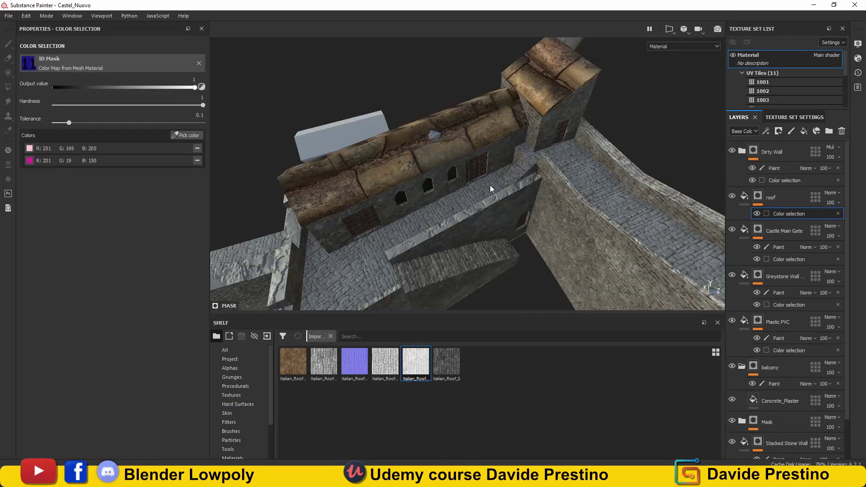
mouse_move(490, 185)
left_mouse_down("alt")
mouse_move(489, 126)
mouse_move(456, 128)
mouse_move(554, 204)
left_mouse_up("alt")
scroll(456, 128, "up", 5)
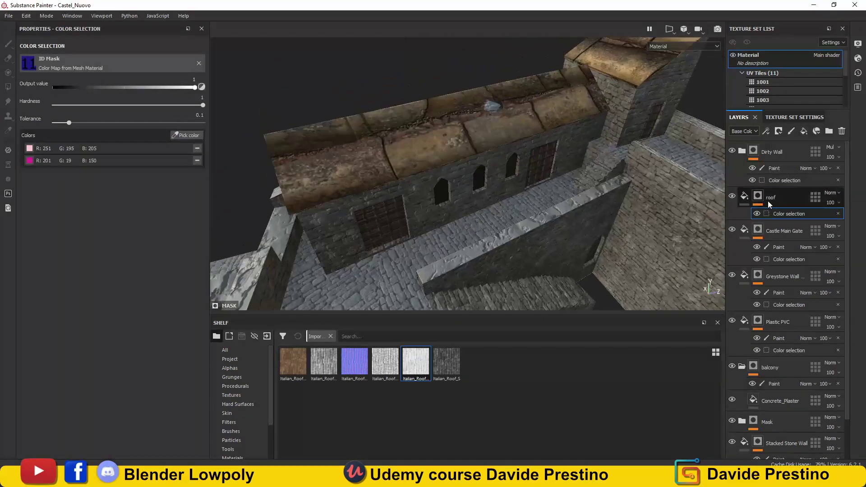
left_click(757, 206)
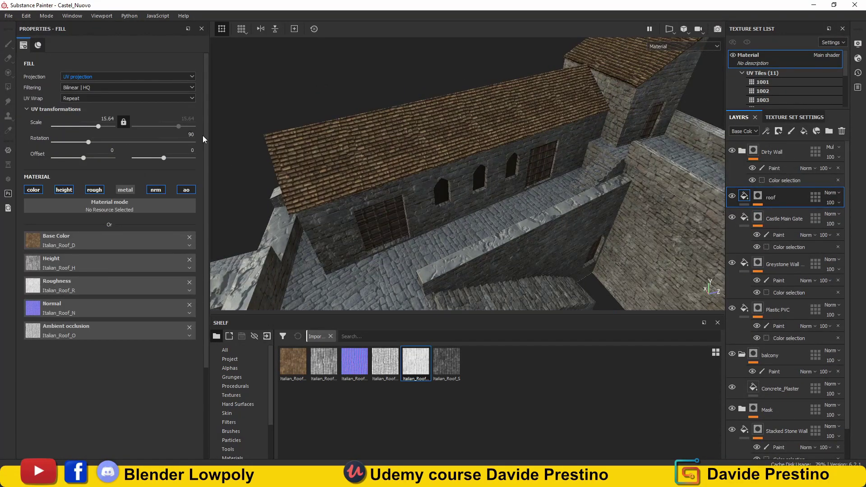
left_click_drag(88, 126, 96, 126)
left_click_drag(451, 180, 518, 203, "alt")
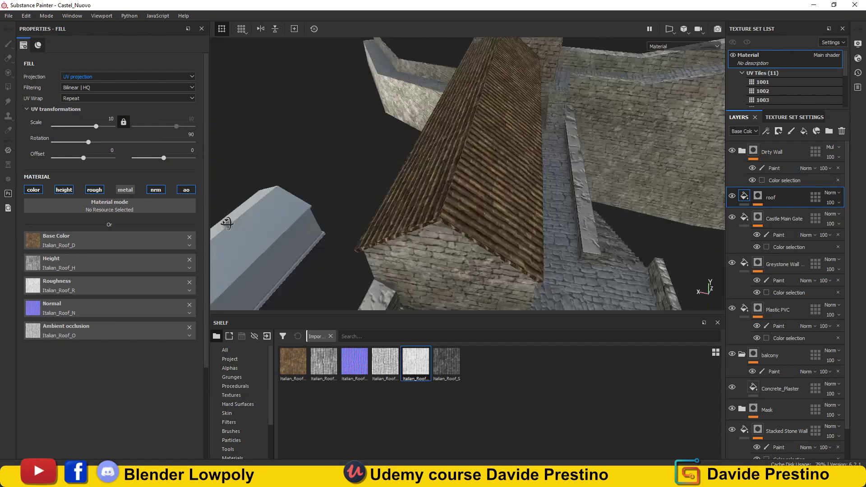
double_click(768, 202)
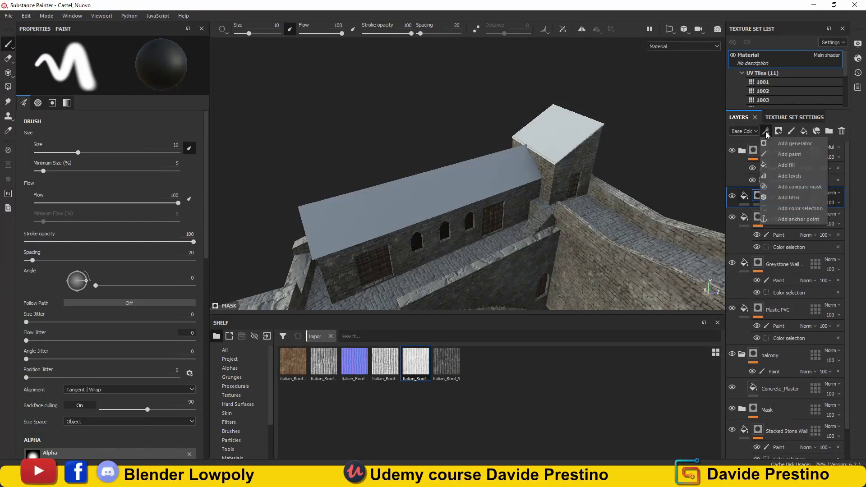
left_click(790, 154)
key("4")
key("ctrl+z")
scroll(410, 226, "up", 3)
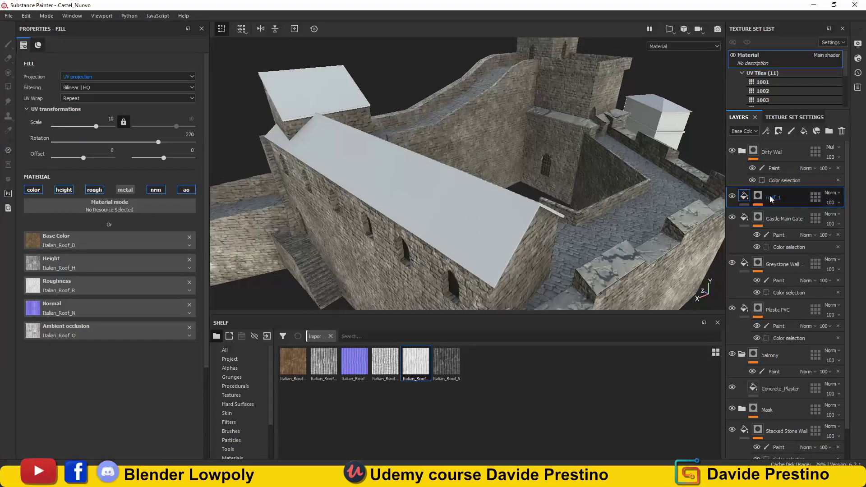
- Duplicate the roof_1 layer twice to cover the remaining roofs
key("4")
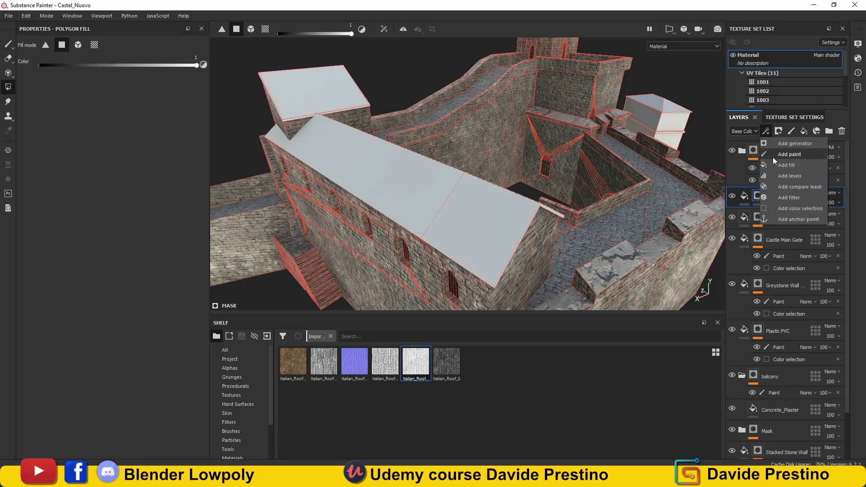
key("Escape")
left_click_drag(513, 221, 437, 267, "alt")
left_click(744, 196)
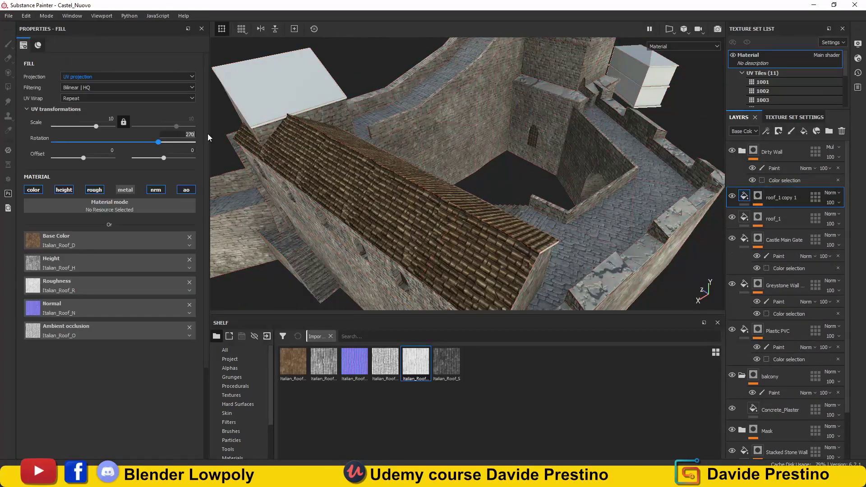
left_click_drag(360, 181, 497, 190, "alt")
key("ctrl+d")
left_click(764, 198)
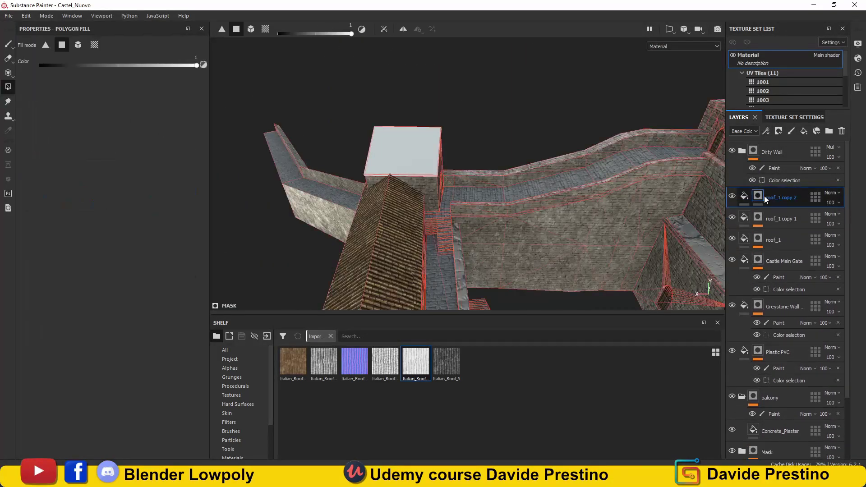
left_click(416, 148)
key("Delete")
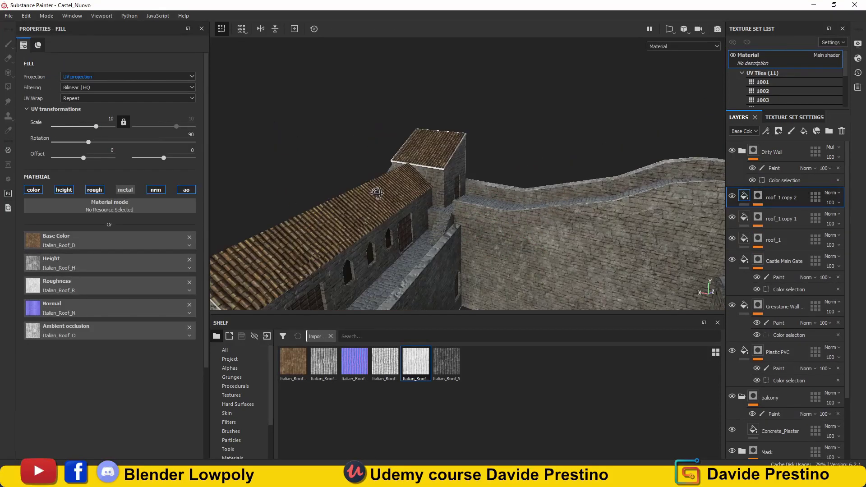
left_click_drag(406, 203, 433, 298, "alt")
- Add a Concrete Smooth material layer with a mask set up for polygon fill
left_click(232, 457)
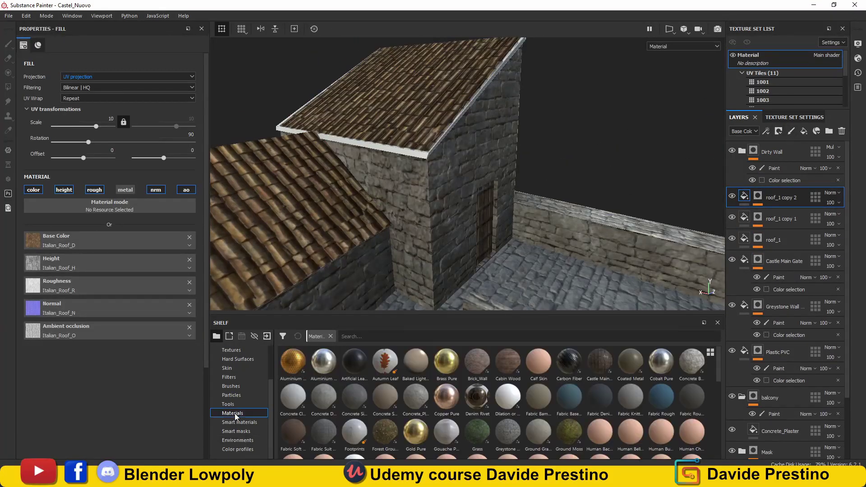
left_click_drag(384, 399, 330, 216)
left_click(778, 131)
left_click(783, 152)
mouse_move(428, 156)
left_mouse_down("alt")
mouse_move(418, 243)
mouse_move(455, 164)
left_mouse_up("alt")
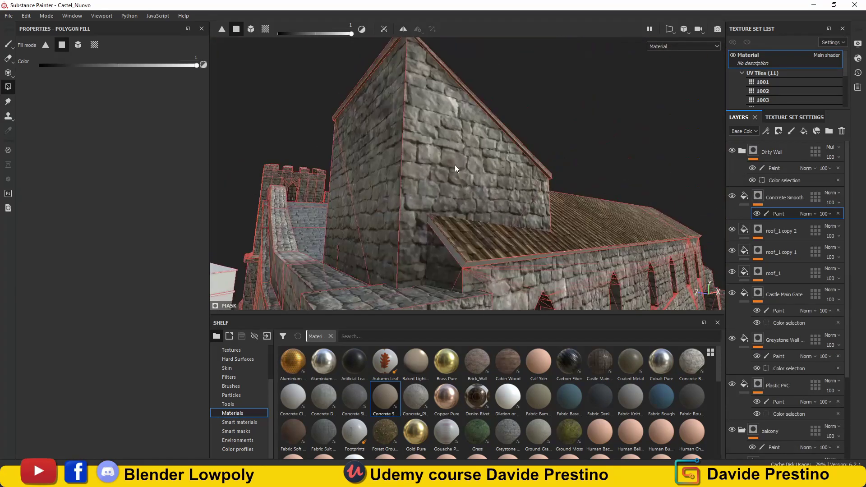
- Polygon-fill the left and right block roof faces with tiles on the roof_1 layer
mouse_move(552, 258)
left_mouse_down("alt")
mouse_move(474, 214)
mouse_move(588, 195)
mouse_move(613, 126)
mouse_move(436, 186)
mouse_move(499, 193)
mouse_move(421, 162)
left_mouse_up("alt")
key("1")
left_click(779, 276)
key("4")
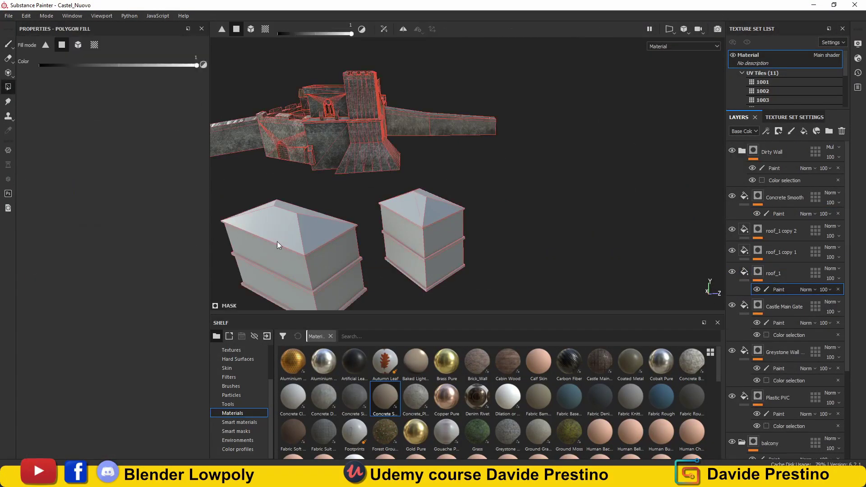
left_click(277, 242)
mouse_move(277, 242)
left_mouse_down("alt")
mouse_move(467, 174)
mouse_move(580, 164)
mouse_move(477, 175)
mouse_move(464, 206)
mouse_move(377, 183)
mouse_move(582, 257)
mouse_move(342, 184)
mouse_move(473, 202)
left_mouse_up("alt")
left_click(606, 169)
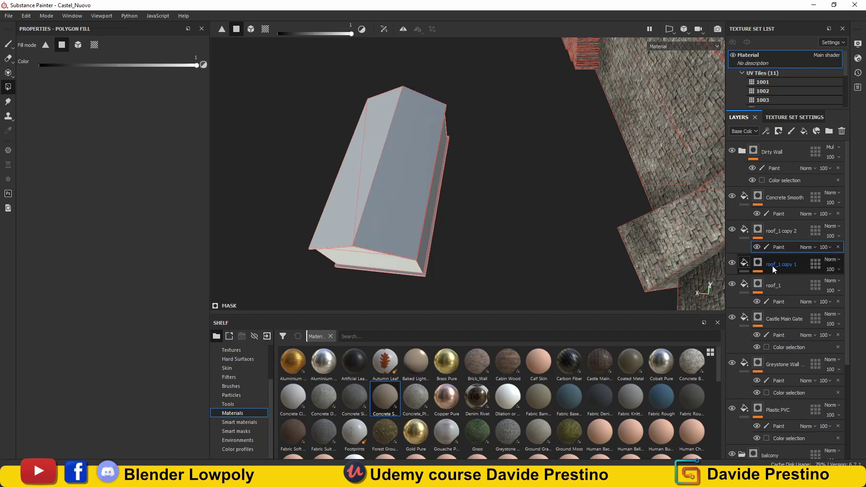
- Fill the remaining white roof face with tiles through the roof_1 copy 1 mask
left_click(773, 270)
left_click(372, 167)
mouse_move(372, 168)
left_mouse_down("alt")
mouse_move(479, 215)
mouse_move(584, 191)
left_mouse_up("alt")
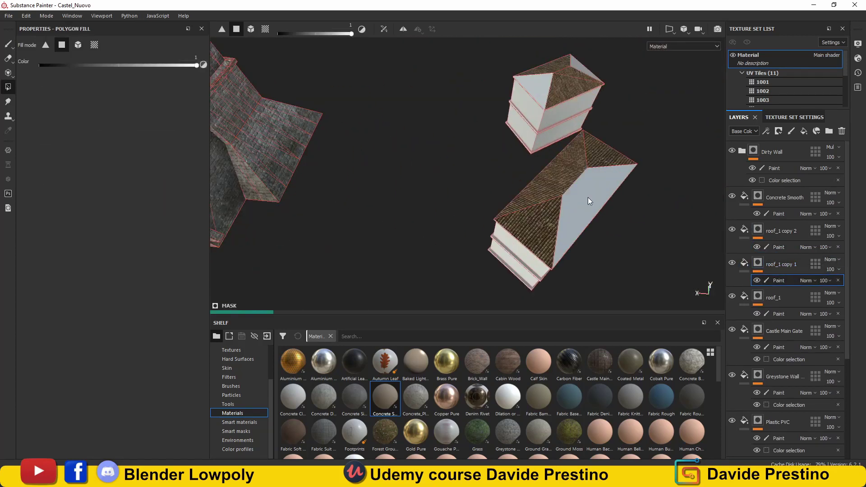
left_click(588, 197)
mouse_move(578, 129)
left_mouse_down("alt")
mouse_move(492, 106)
mouse_move(396, 170)
mouse_move(490, 183)
mouse_move(525, 201)
left_mouse_up("alt")
- Search the shelf for 'wall' and add the Haussmannian Building Facade material as a layer
key("1")
scroll(536, 396, "down", 5)
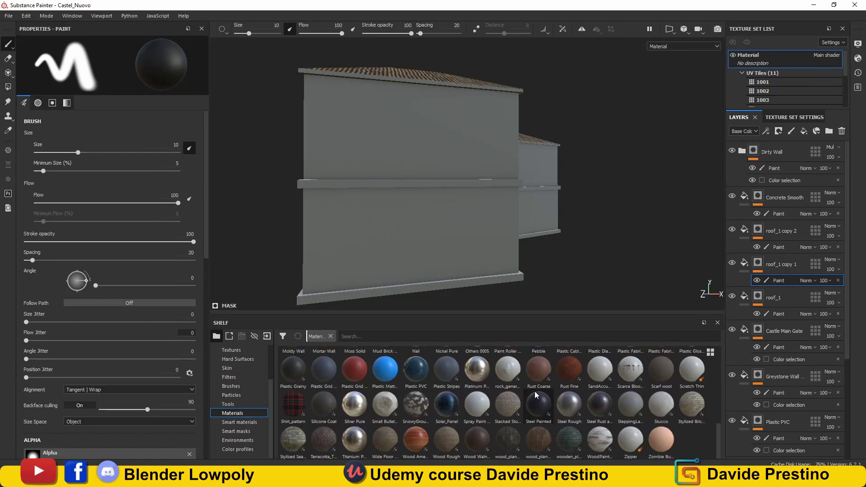
left_click(248, 422)
type("wall")
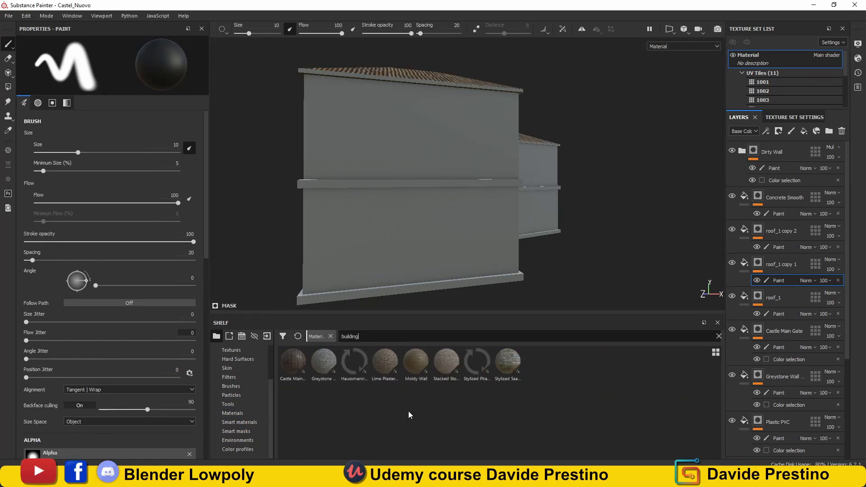
left_click(354, 361)
left_click(774, 169)
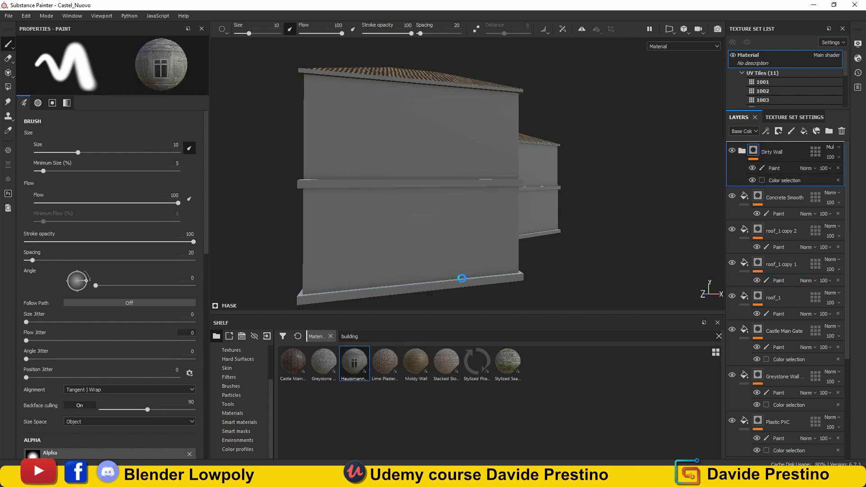
left_click_drag(354, 361, 784, 197)
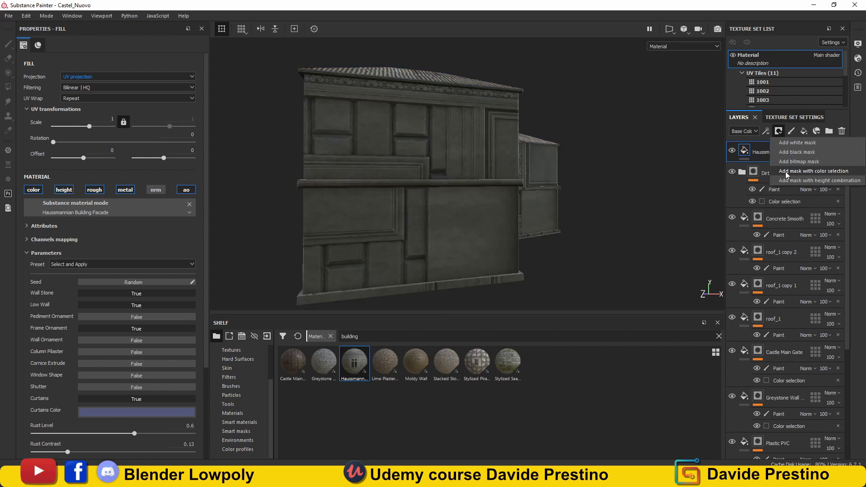
- Mask the facade by colour selection with a paint effect and raise its tiling scale to 40
left_click(813, 171)
left_click(791, 131)
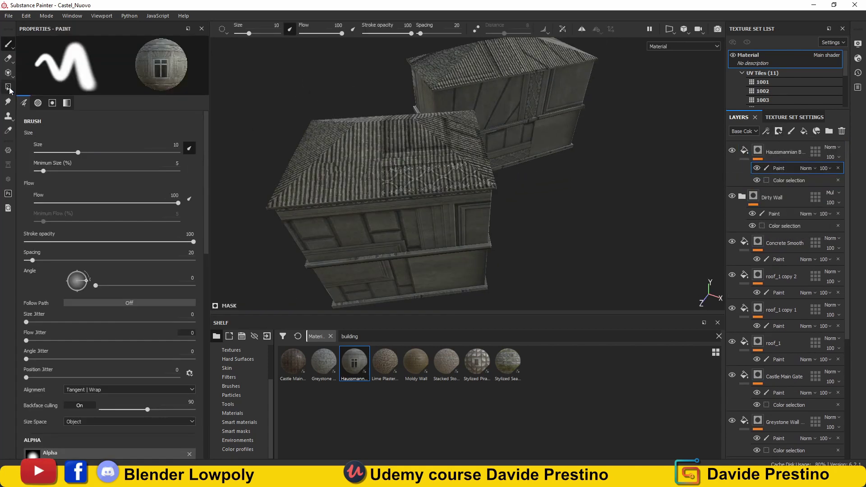
key("4")
mouse_move(456, 59)
left_mouse_down("alt")
mouse_move(556, 123)
mouse_move(400, 157)
left_mouse_up("alt")
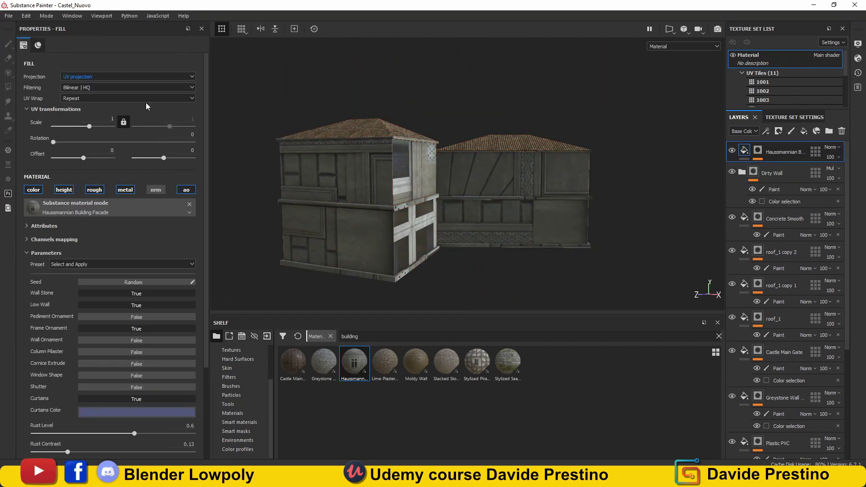
left_click_drag(99, 142, 105, 142)
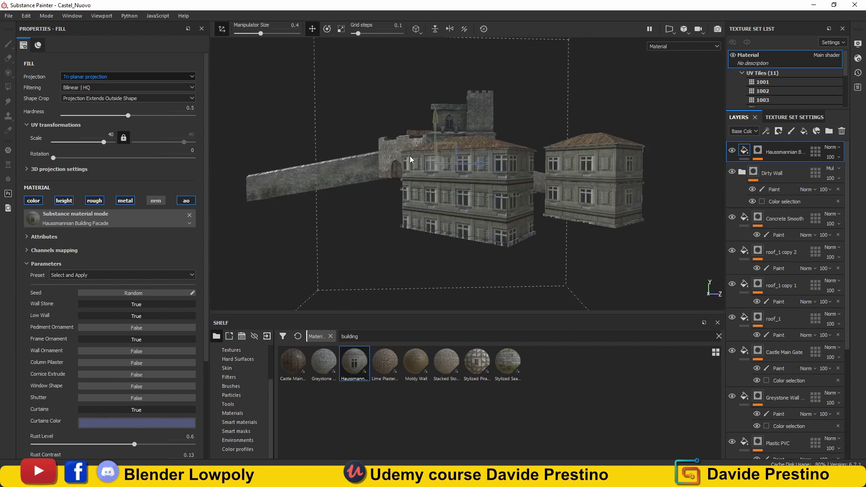
- Set the Pirate Port facade tiling scale to 15 and move the Dirty Wall folder to the top
scroll(441, 125, "up", 3)
left_click(123, 138)
left_click_drag(184, 142, 180, 142)
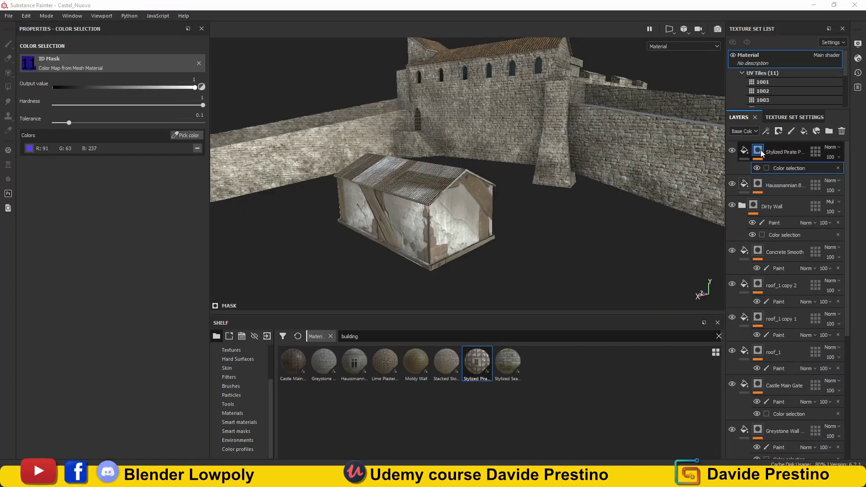
key("4")
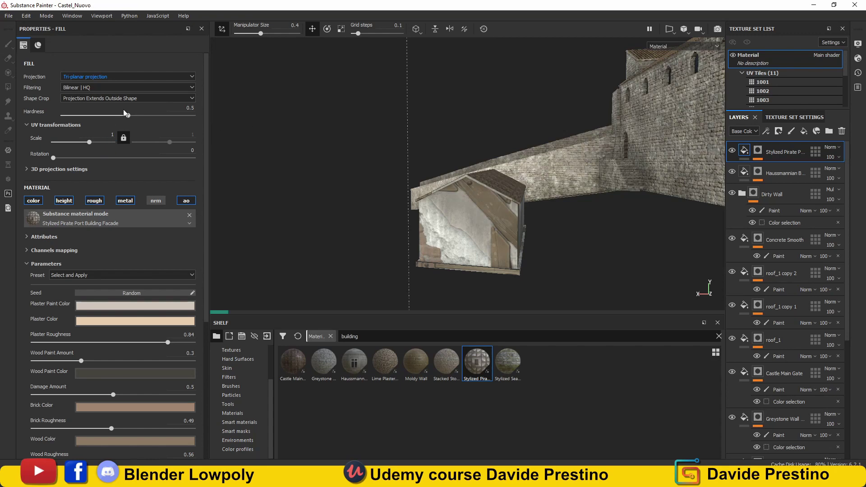
double_click(99, 134)
type("15")
left_click_drag(442, 179, 519, 180, "alt")
left_click_drag(772, 194, 782, 149)
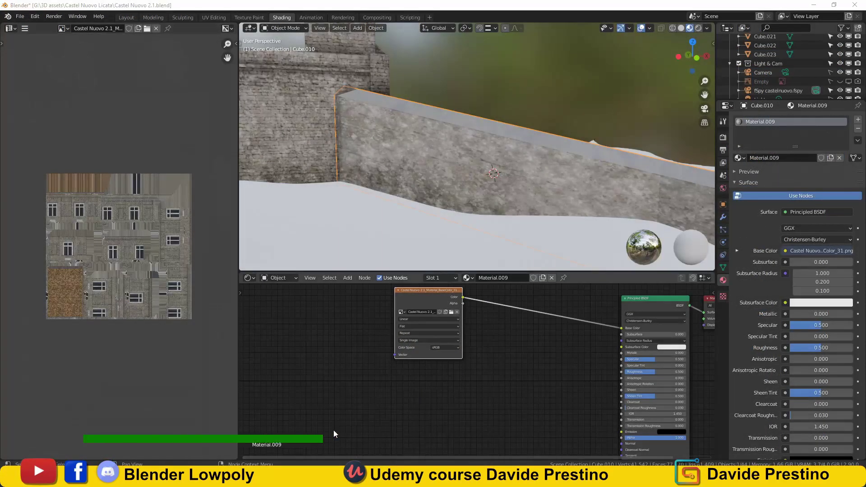
- Set the packed texture to Non-Color, add a Multiply node, and wire a channel to Roughness
left_click(369, 404)
key("shift+a")
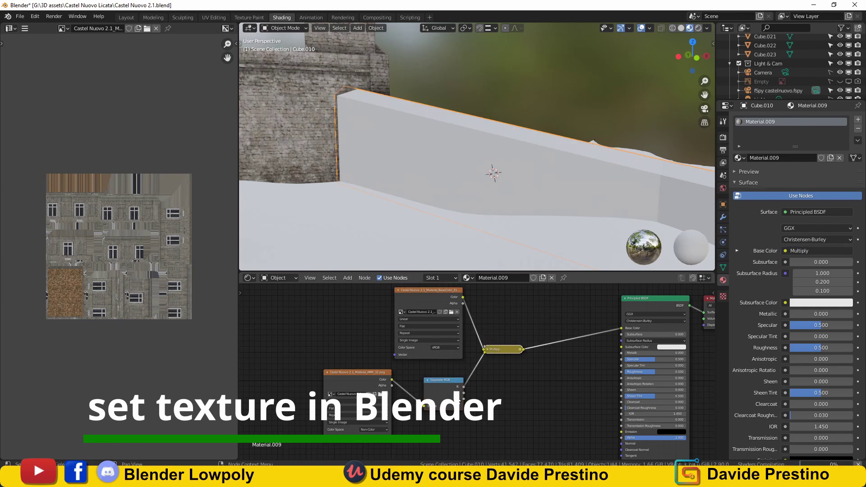
left_click(515, 326)
left_click_drag(464, 392, 620, 372)
scroll(496, 405, "down", 1)
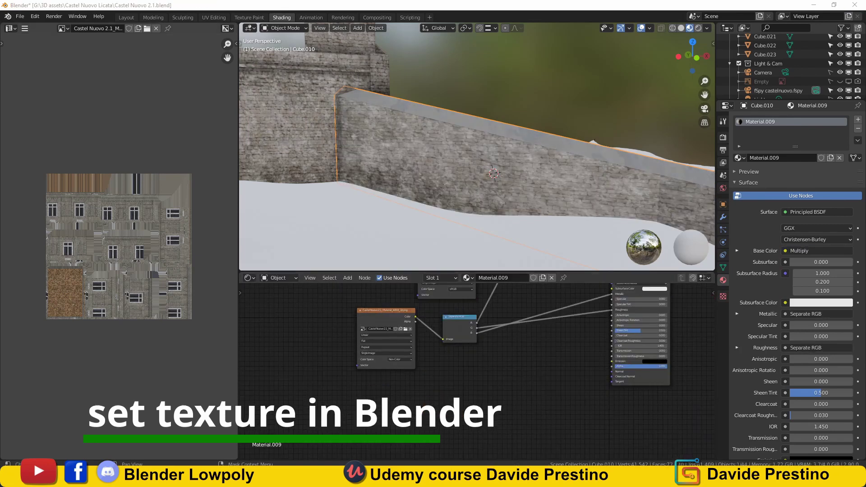
- Set the lower texture to Non-Color and route it through a Normal Map into the shader's Normal
left_click(354, 414)
key("shift+a")
left_click(474, 392)
left_click(440, 388)
left_click_drag(375, 393, 424, 412)
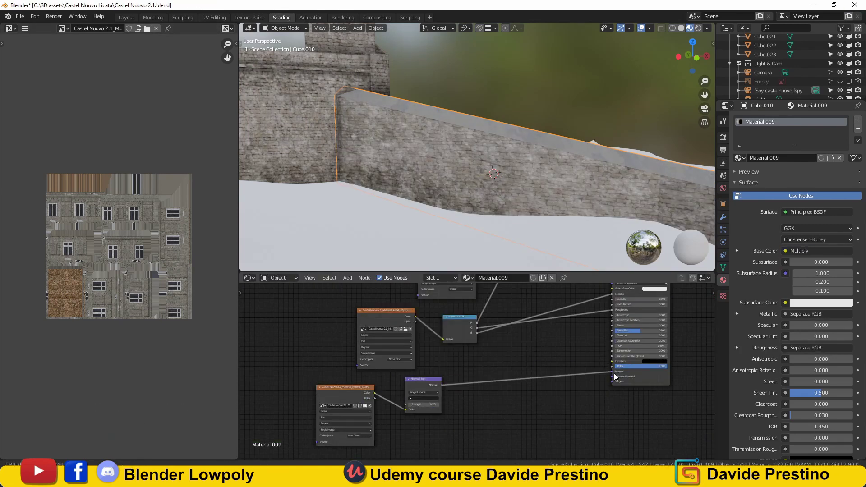
left_click_drag(614, 372, 613, 372)
left_click_drag(347, 391, 348, 398)
left_click(363, 442)
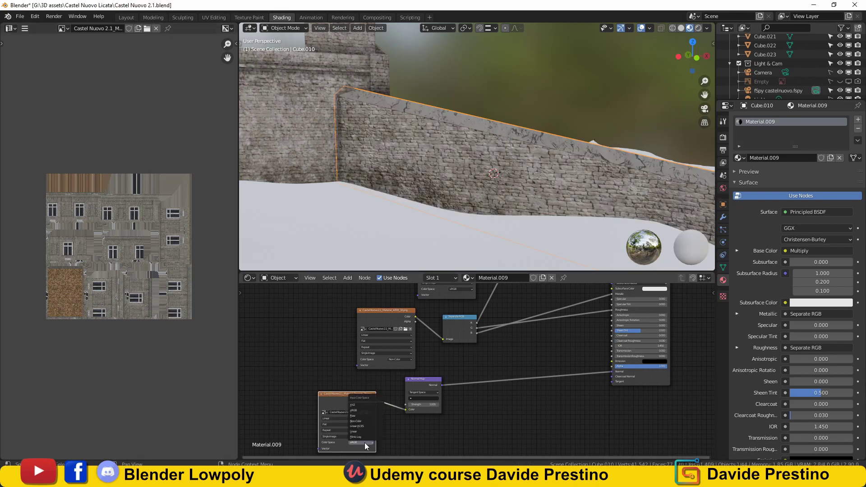
- Wire the village house's colour texture to Base Color and add Separate RGB and Normal Map links
middle_click_drag(496, 189, 591, 158)
scroll(591, 158, "down", 5)
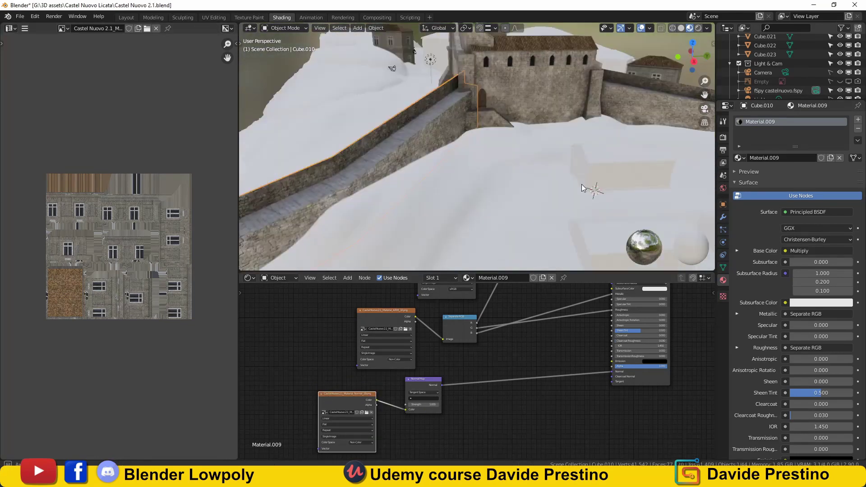
left_click(541, 144)
left_click_drag(458, 308, 608, 332)
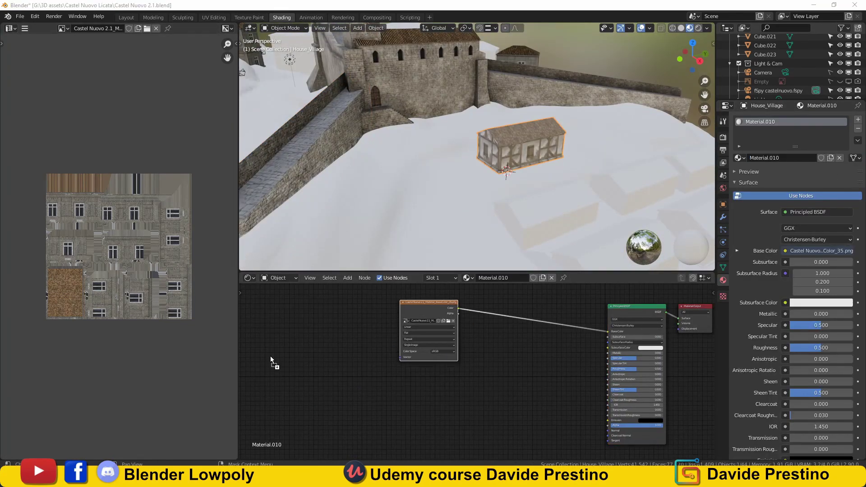
left_click(526, 360)
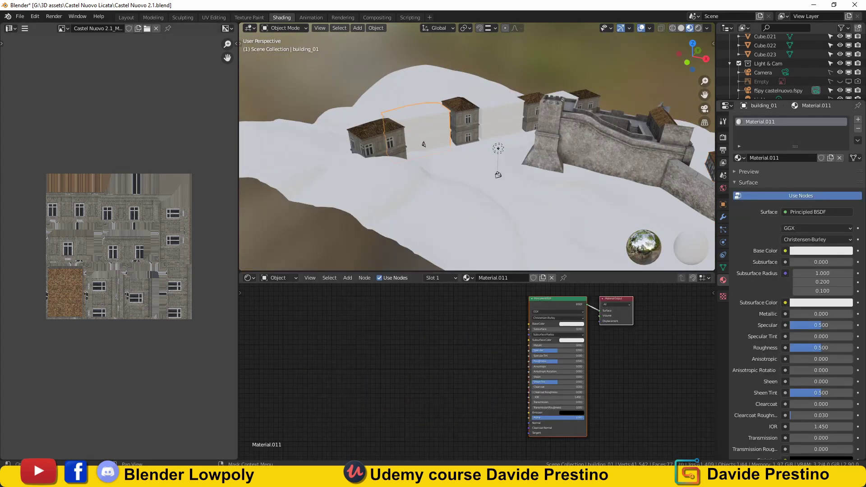
left_click_drag(398, 331, 391, 291)
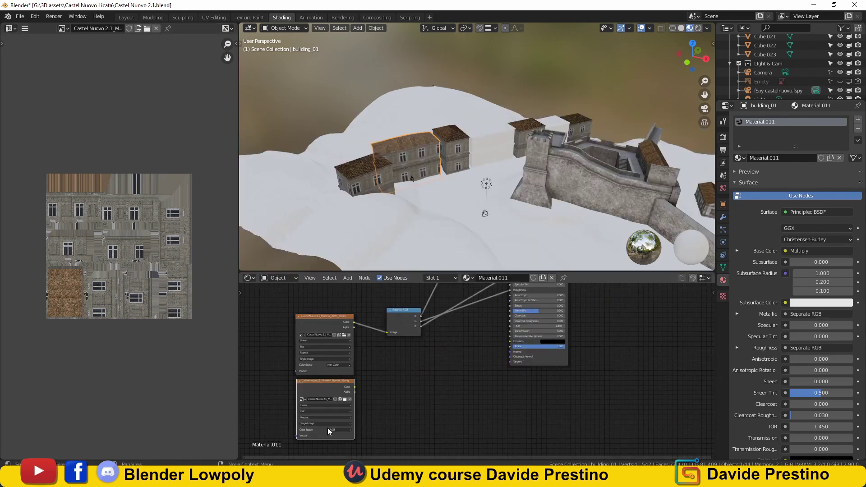
left_click_drag(424, 378, 510, 352)
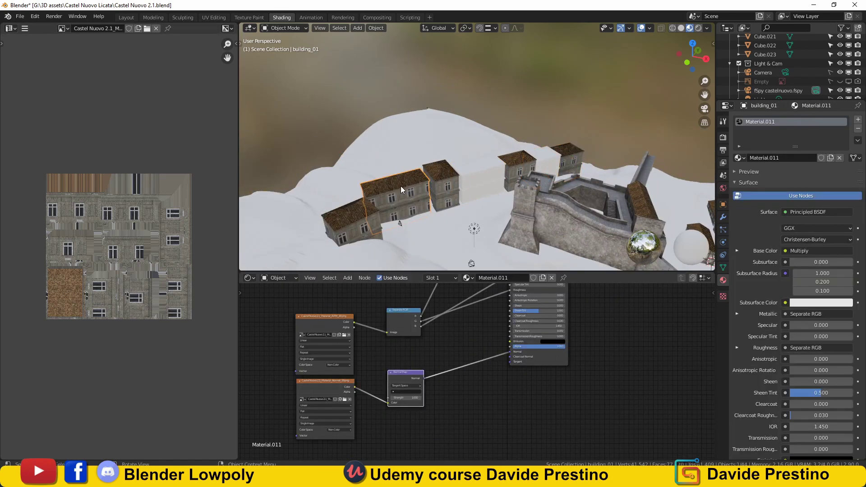
- Share the material with the other selected buildings via Ctrl+L link materials
key("ctrl+l")
left_click(378, 215)
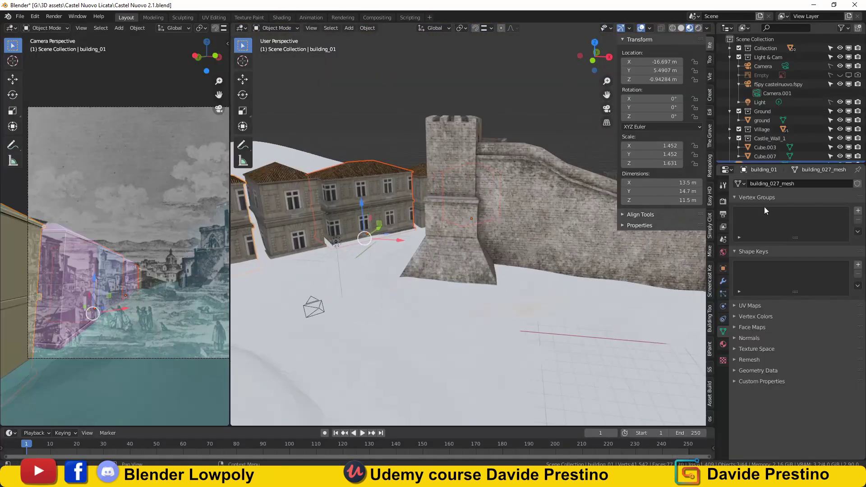
middle_click_drag(553, 216, 532, 269)
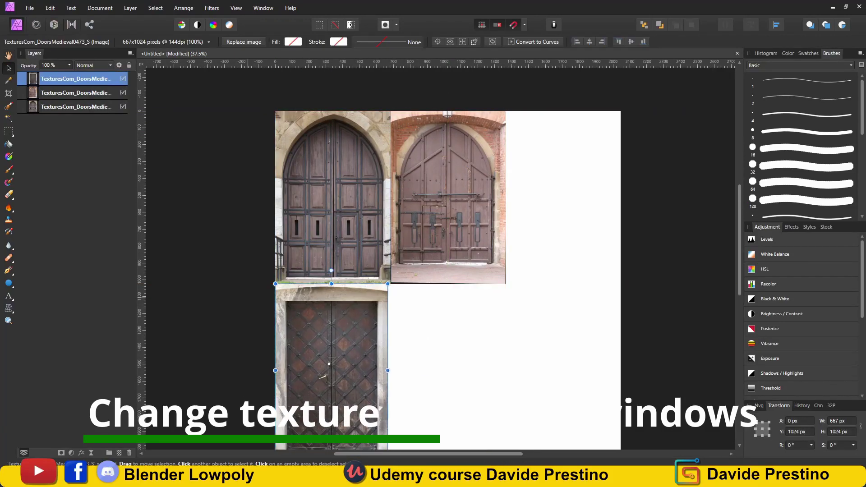
- Export the sheet of three arranged door photos from Affinity Photo as a texture image
left_click(506, 294)
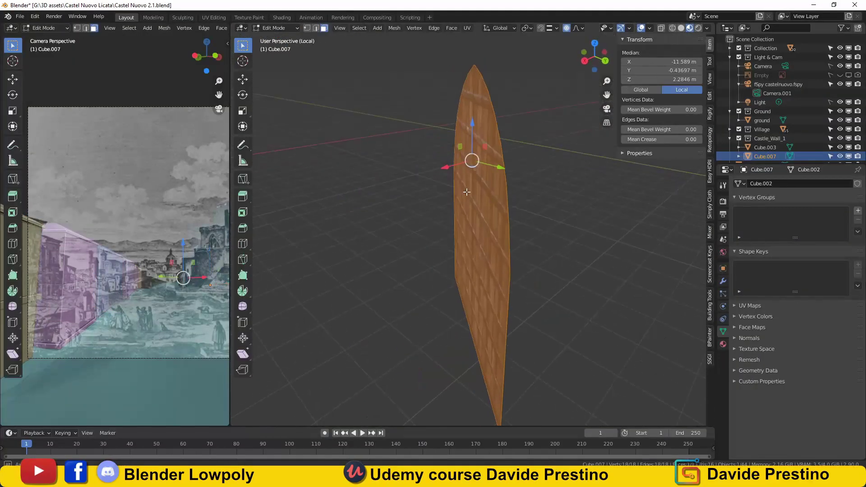
- Leave the isolated view, select the castle door and browse existing materials for it
mouse_move(447, 180)
middle_mouse_down()
mouse_move(474, 216)
mouse_move(468, 270)
mouse_move(458, 248)
mouse_move(577, 253)
mouse_move(512, 245)
middle_mouse_up()
key("KP_Divide")
left_click(723, 345)
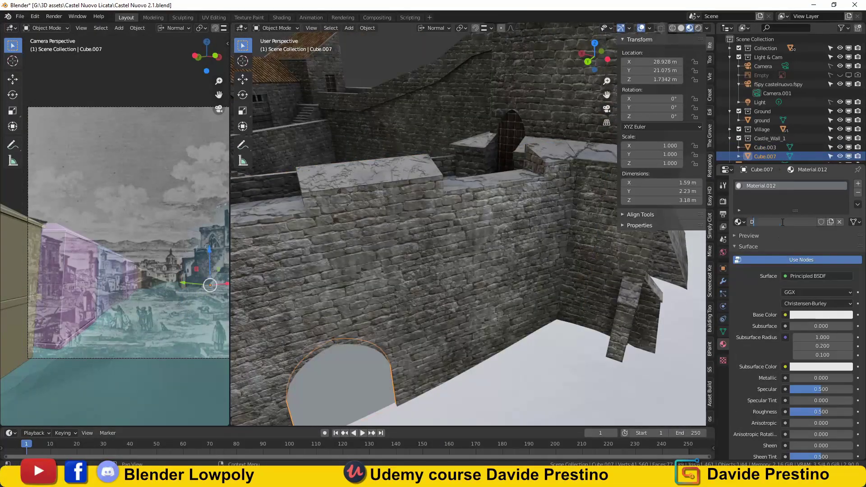
left_click(740, 222)
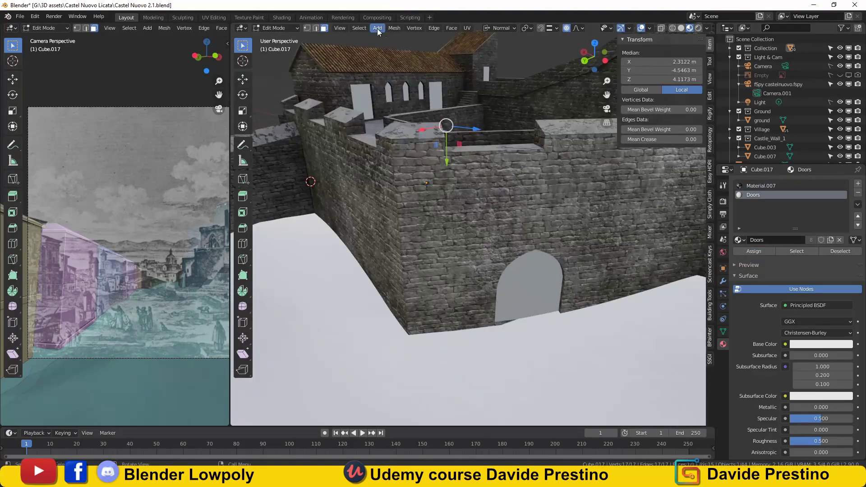
- Insert a MixRGB colour-mixing node on the door material's albedo link
left_click(281, 17)
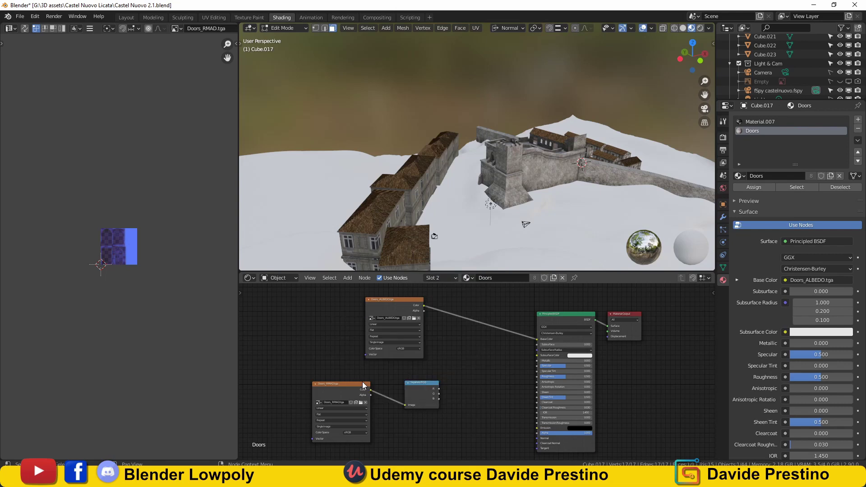
middle_click_drag(493, 416, 507, 383)
key("shift+a")
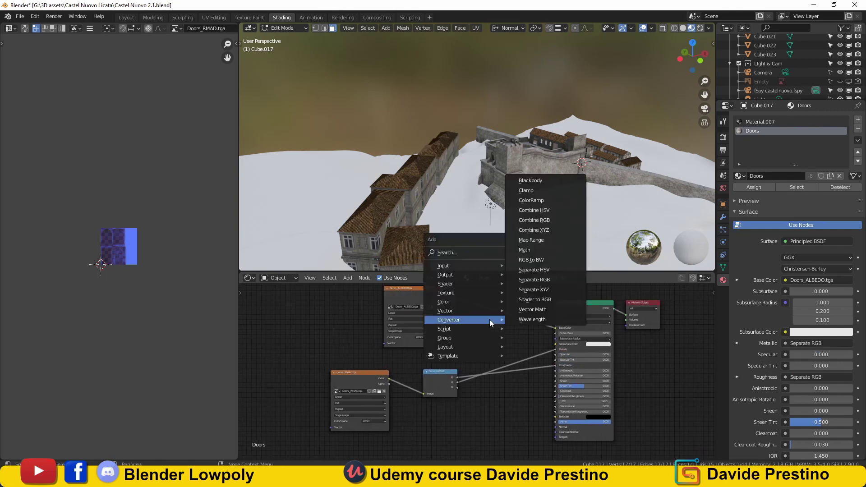
left_click(529, 354)
left_click(489, 340)
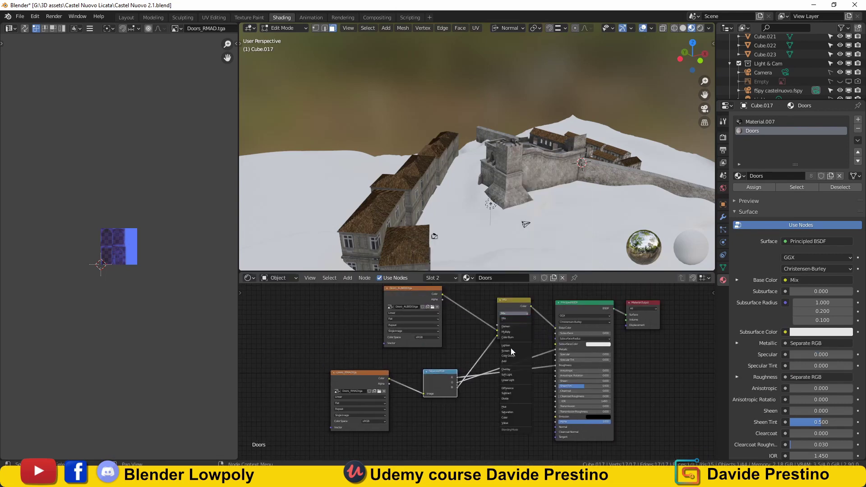
middle_click_drag(480, 318, 479, 298)
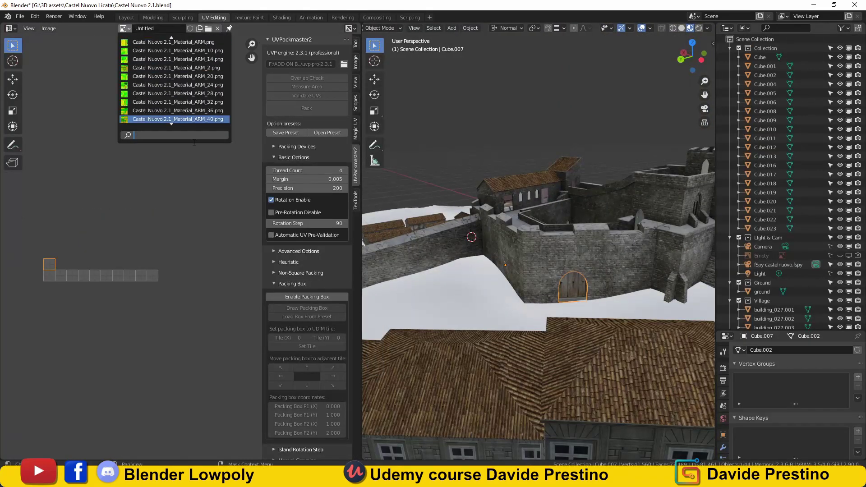
- Unwrap the first door over Doors_ALBEDO, rotating and shrinking its island onto a door photo
left_click(149, 67)
key("Tab")
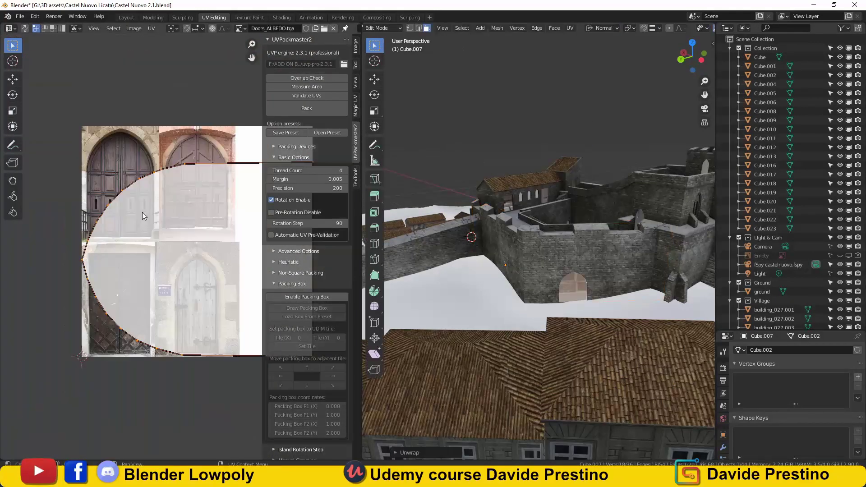
key("r")
left_click(223, 276)
scroll(222, 276, "up", 3)
key("s")
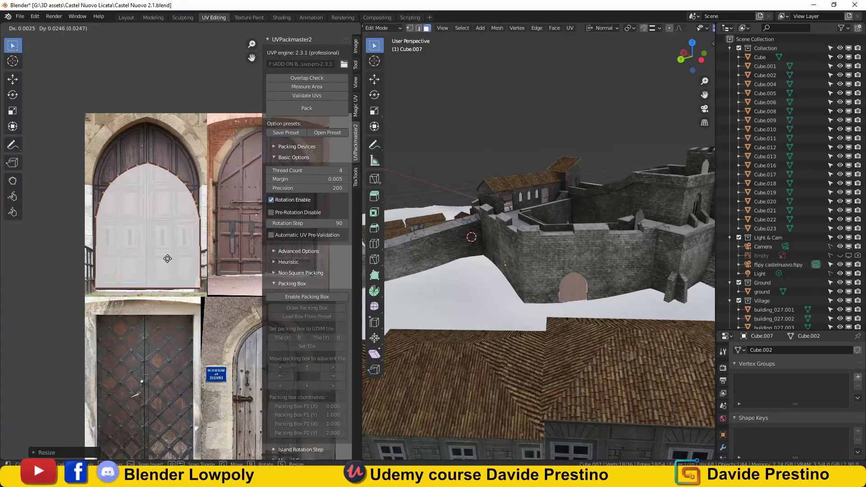
left_click(159, 187)
- Re-unwrap the door face and stretch its UV island taller to fit the arch
key("KP_Decimal")
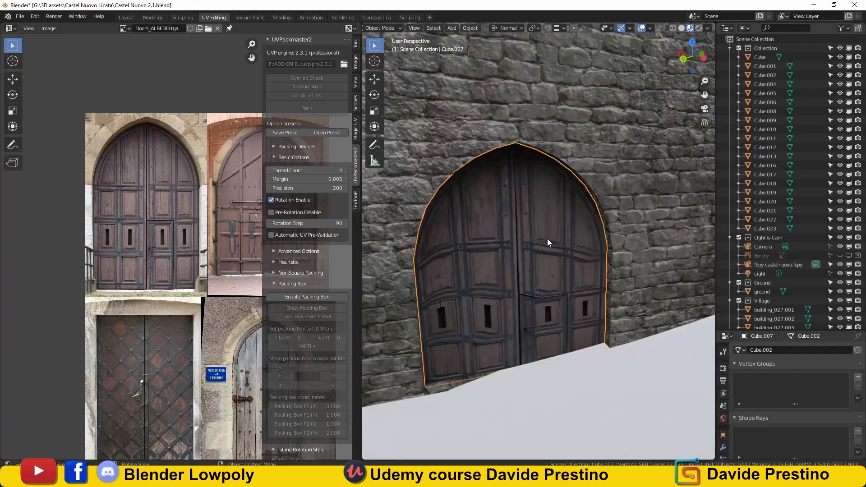
key("u")
left_click(512, 231)
key("s")
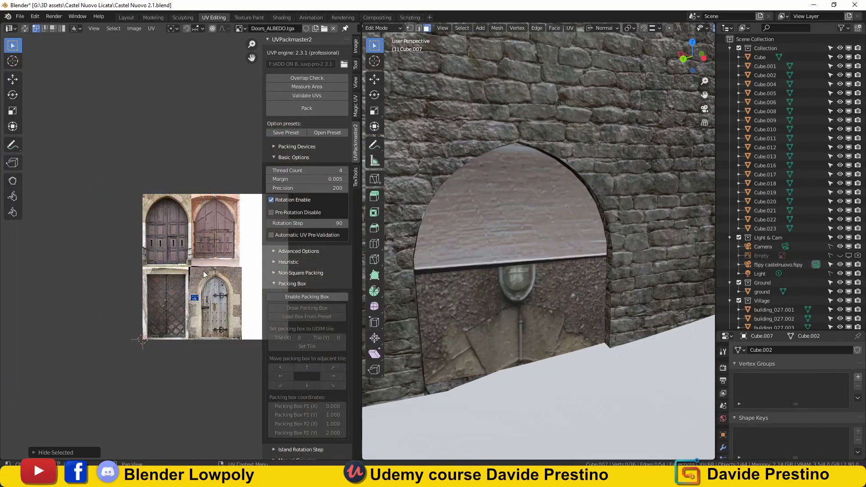
left_click(100, 239, "ctrl")
key("g")
key("y")
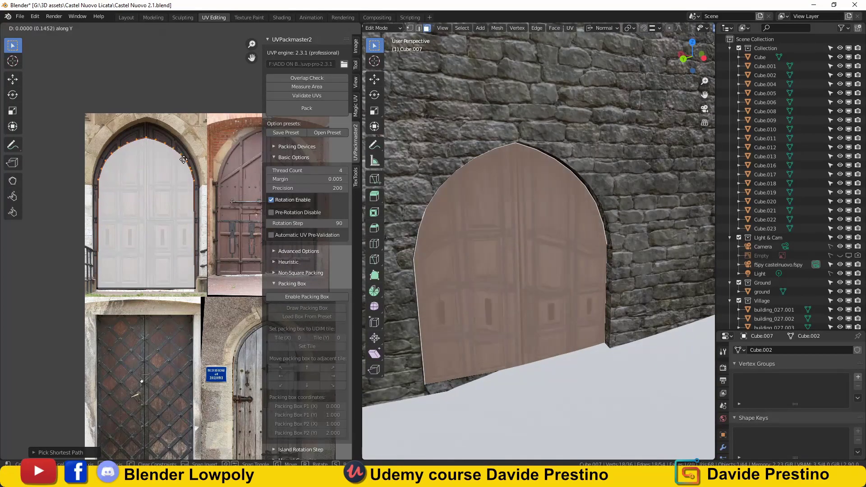
scroll(192, 225, "up", 3)
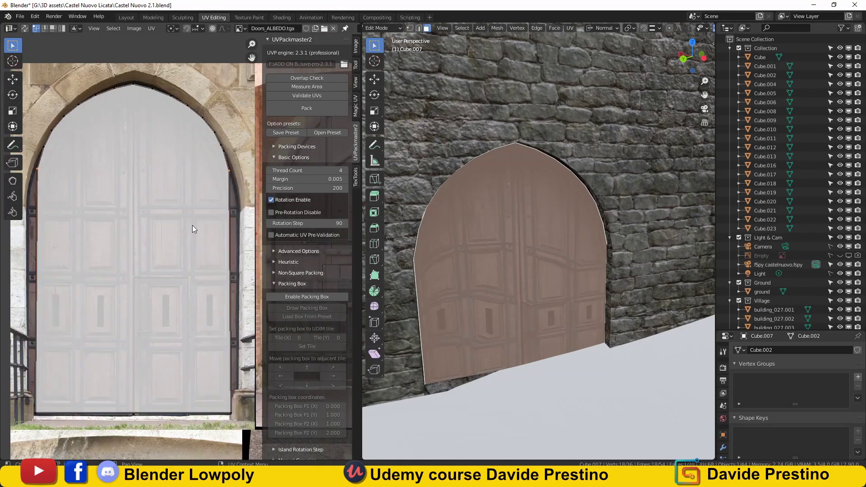
- Select the whole isolated door mesh and move its island onto another door photo
key("1")
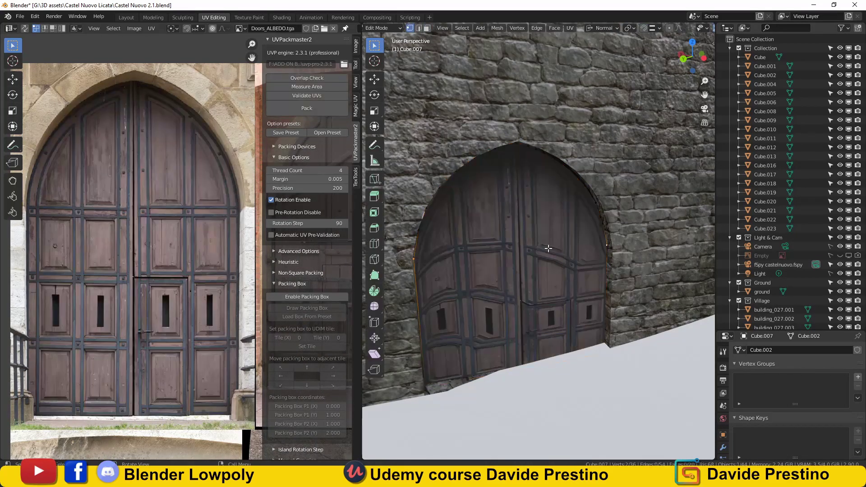
key("KP_Divide")
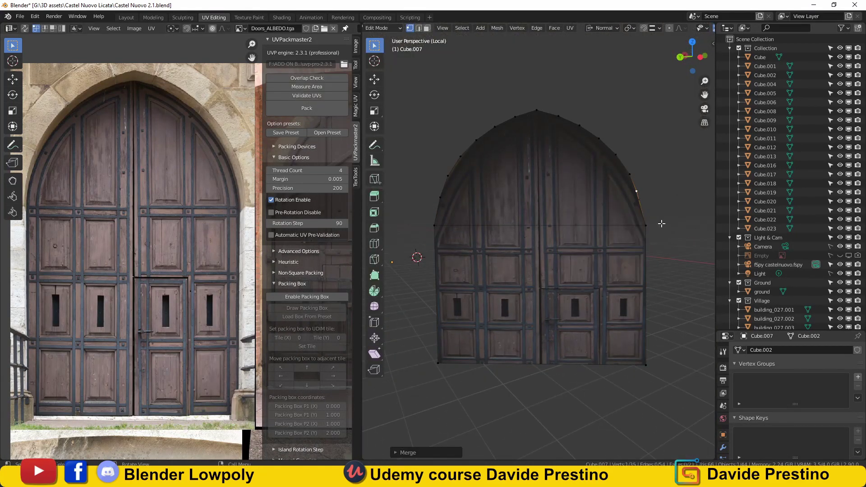
key("a")
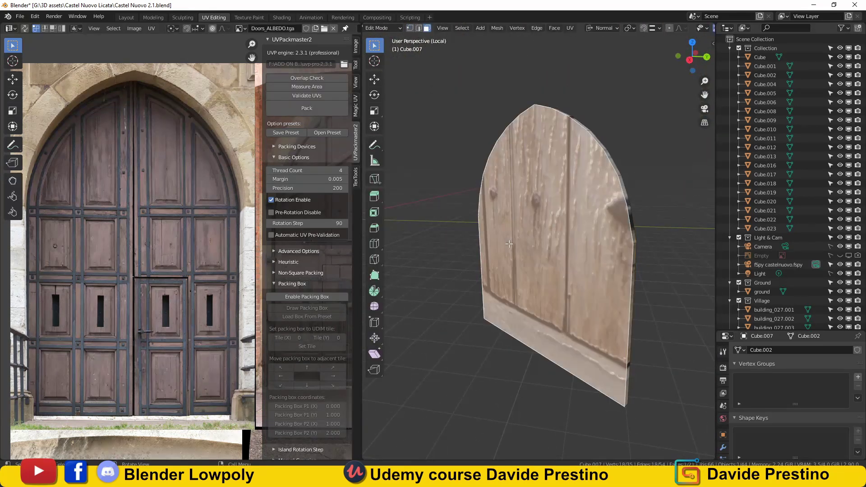
scroll(186, 235, "down", 3)
key("g")
left_click(85, 256)
scroll(86, 256, "up", 3)
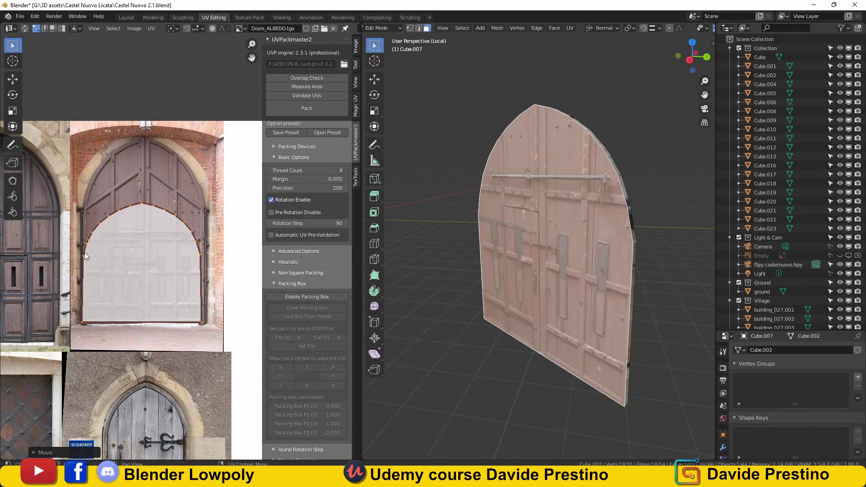
- Exit Edit Mode, return from the isolated view and select the next castle door
middle_click_drag(519, 226, 475, 175)
key("1")
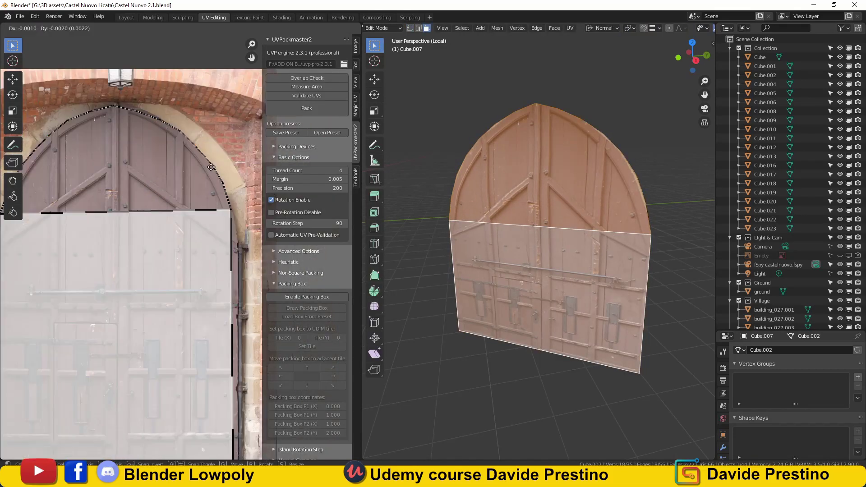
key("Tab")
key("KP_Divide")
left_click(554, 183)
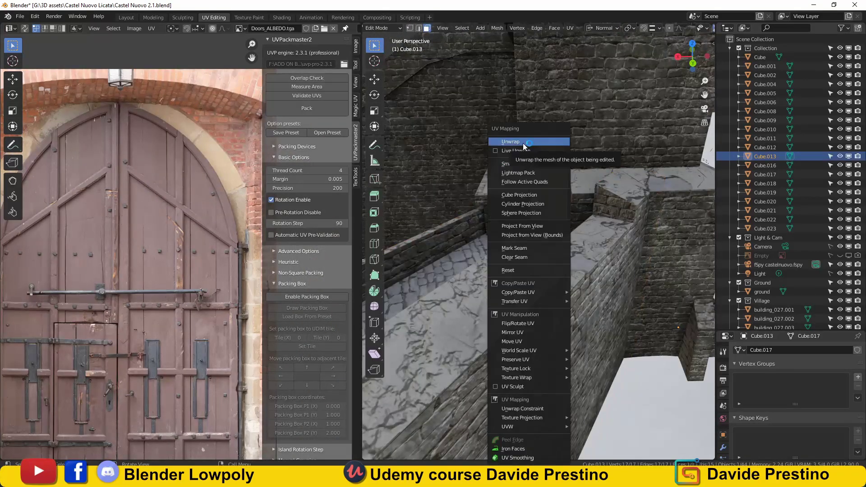
key("KP_Decimal")
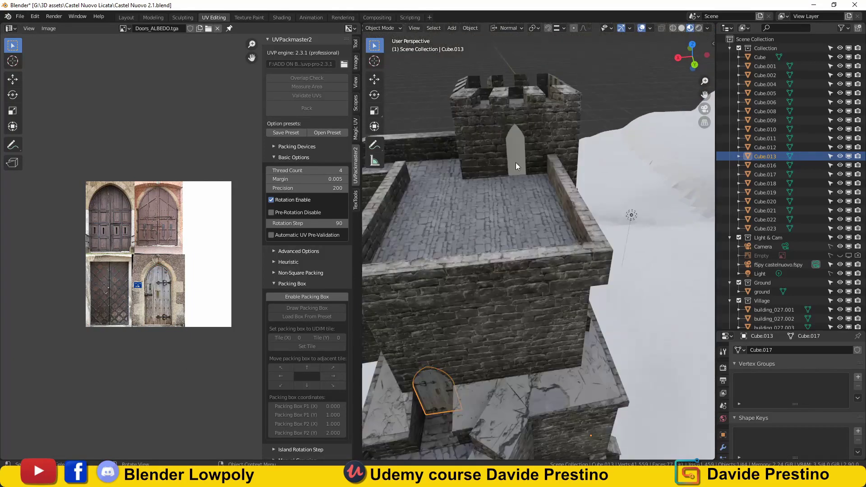
- Move this door's island onto the lower-right door photo and fit its width along X
key("g")
left_click(145, 289)
key("KP_Decimal")
key("s")
key("x")
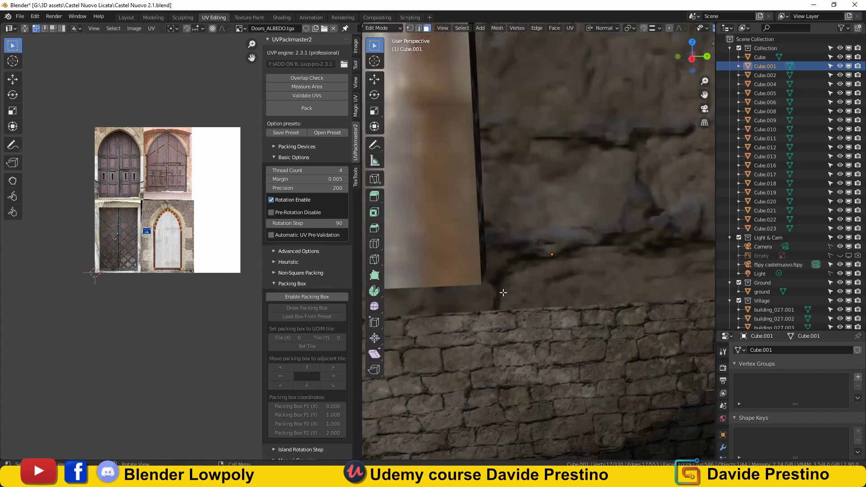
- Unwrap another door face and move its island onto a door photo
key("u")
left_click(467, 142)
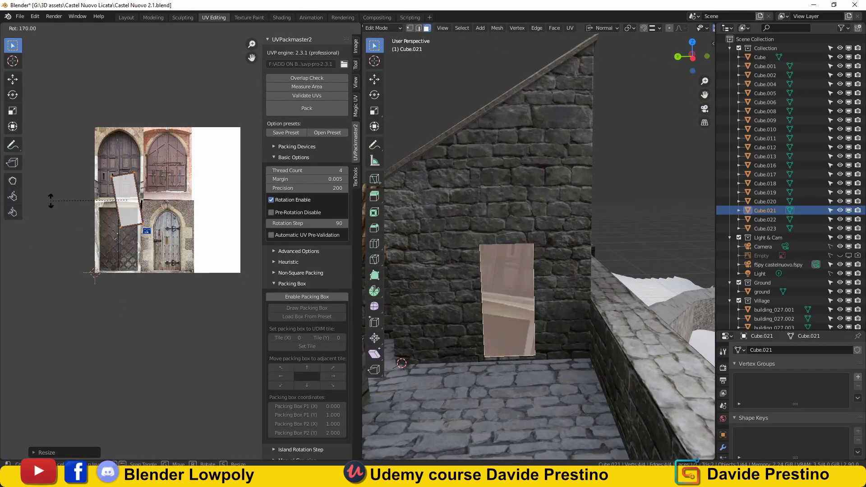
scroll(158, 256, "up", 3)
key("g")
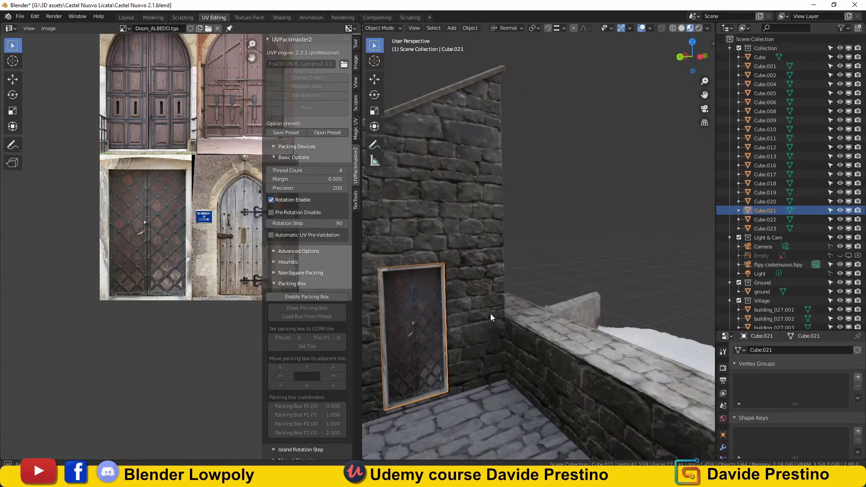
- Unwrap the rectangular door face and scale its island to fit a door photo
key("u")
left_click(462, 143)
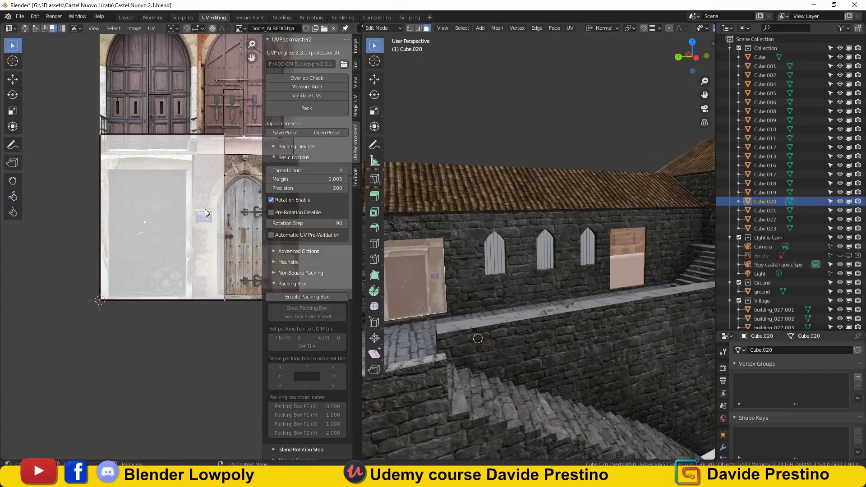
key("g")
left_click(191, 233)
key("s")
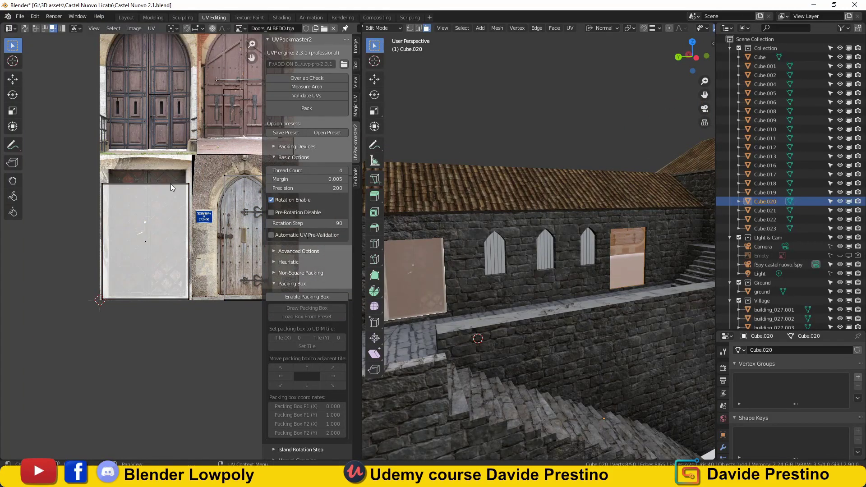
left_click(192, 233)
- Shrink the island and place it on the lower studded door photo
key("s")
left_click(174, 97)
key("g")
left_click(170, 247)
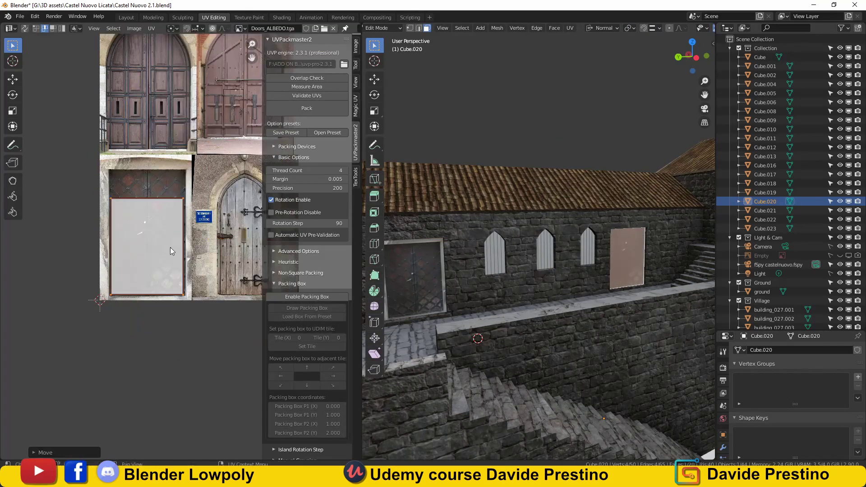
left_click(160, 163)
- Select the small arched door, resize its island and unwrap its faces
mouse_move(496, 294)
middle_mouse_down()
mouse_move(567, 280)
mouse_move(605, 397)
middle_mouse_up()
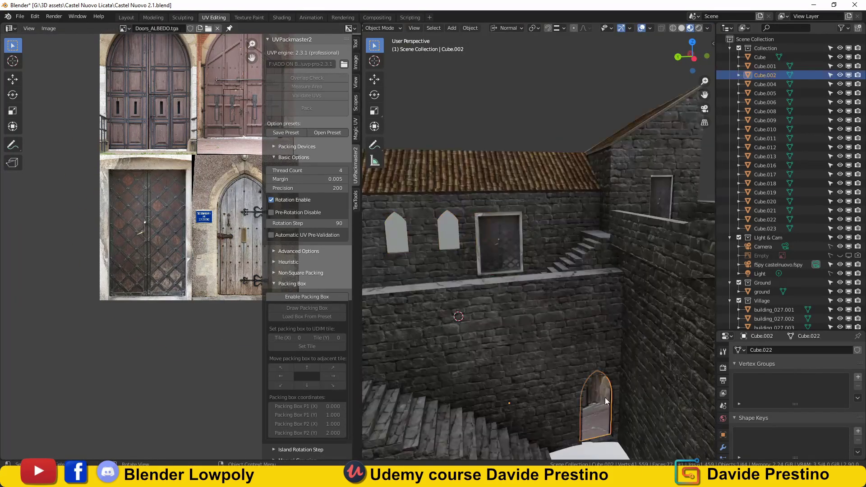
left_click(598, 402)
key("s")
left_click(100, 300)
scroll(496, 293, "down", 5)
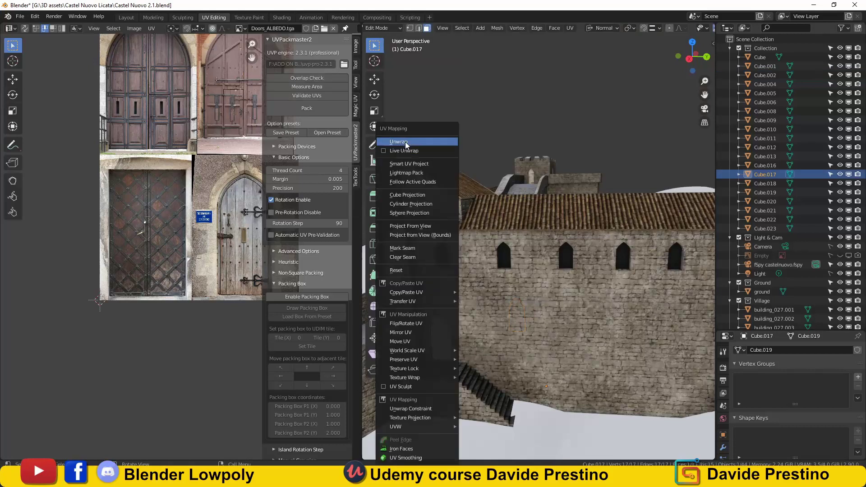
key("Tab")
left_click(483, 334)
scroll(483, 334, "up", 5)
- Orbit to the castle's arched windows and select the window faces
middle_click_drag(482, 334, 542, 294)
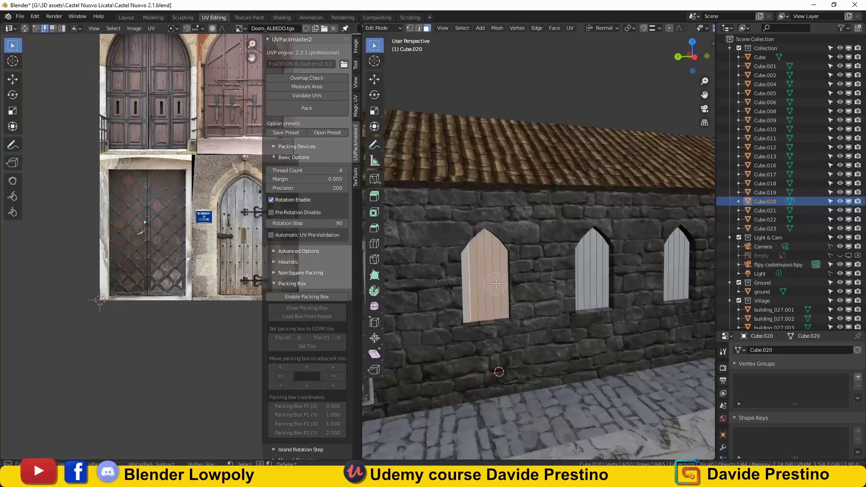
left_click(653, 280)
key("Tab")
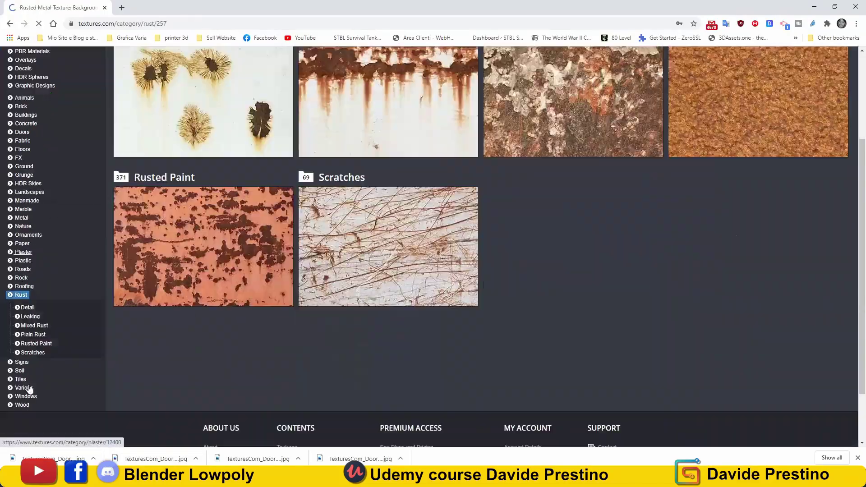
scroll(364, 243, "down", 5)
scroll(363, 242, "down", 5)
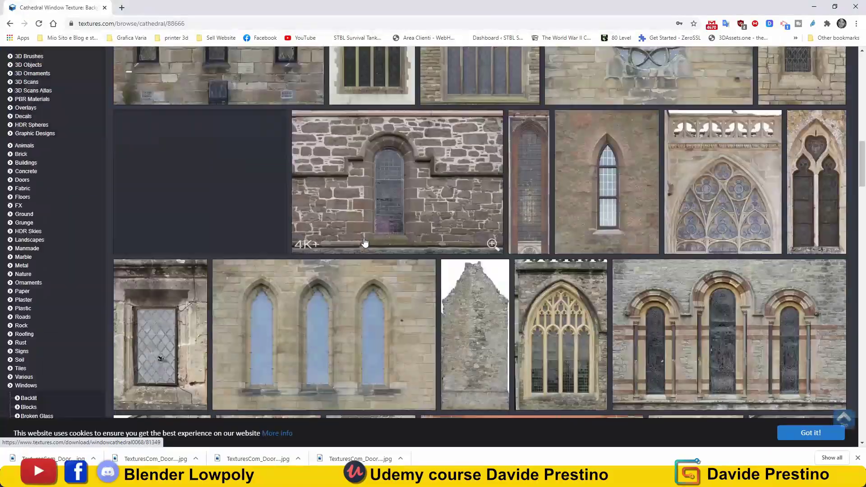
scroll(363, 242, "down", 5)
scroll(363, 242, "down", 5)
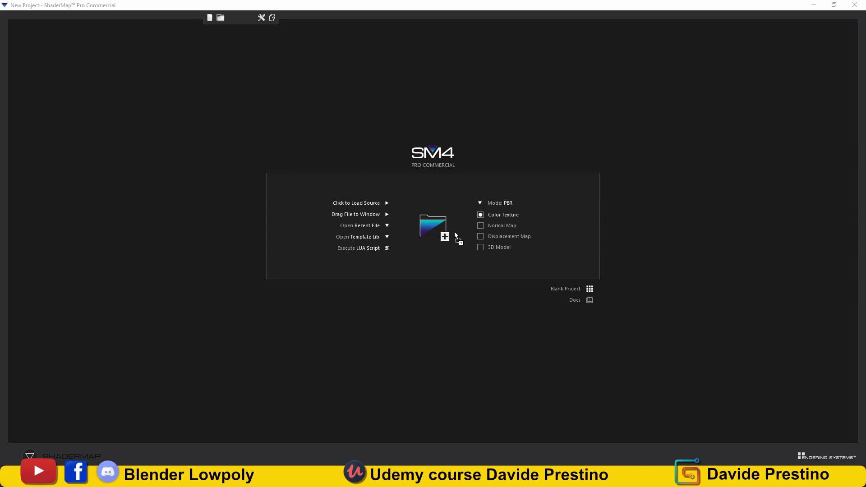
- Load the updated Doors.png with the window photo to regenerate its texture maps
left_click_drag(455, 233, 141, 190)
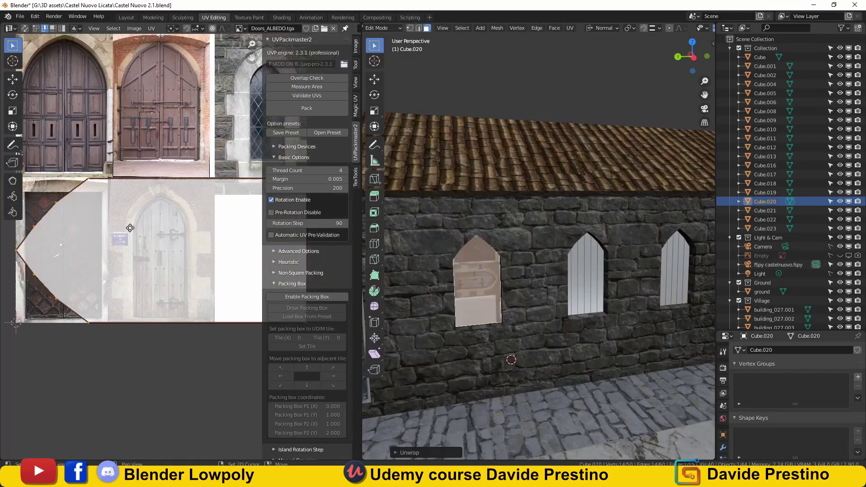
- Scale and delete the unwanted faces around the castle wall's arched windows
key("Tab")
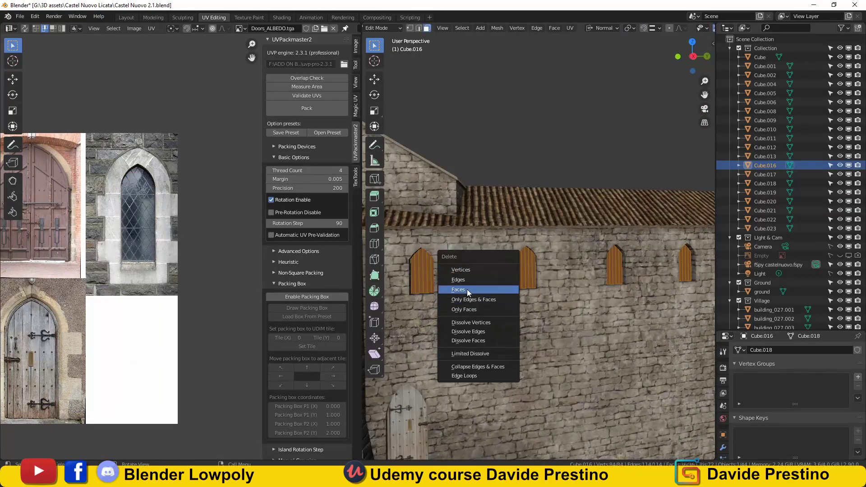
left_click(468, 292)
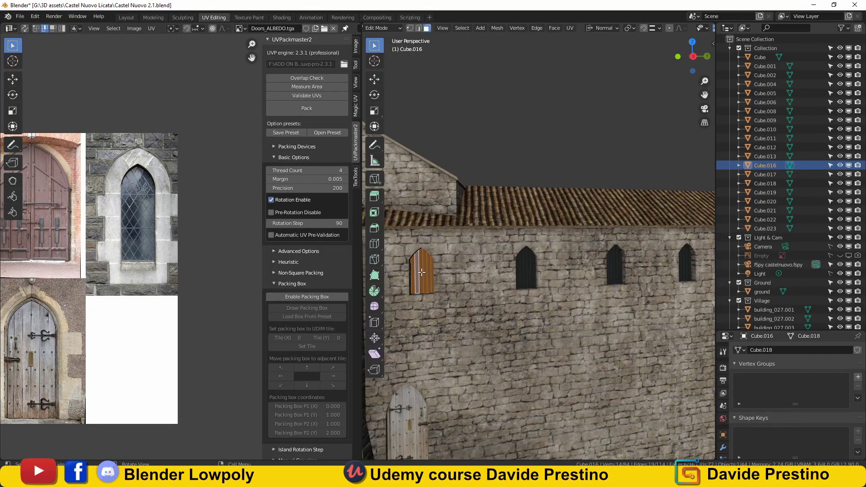
key("s")
middle_click_drag(520, 274, 553, 270)
key("c")
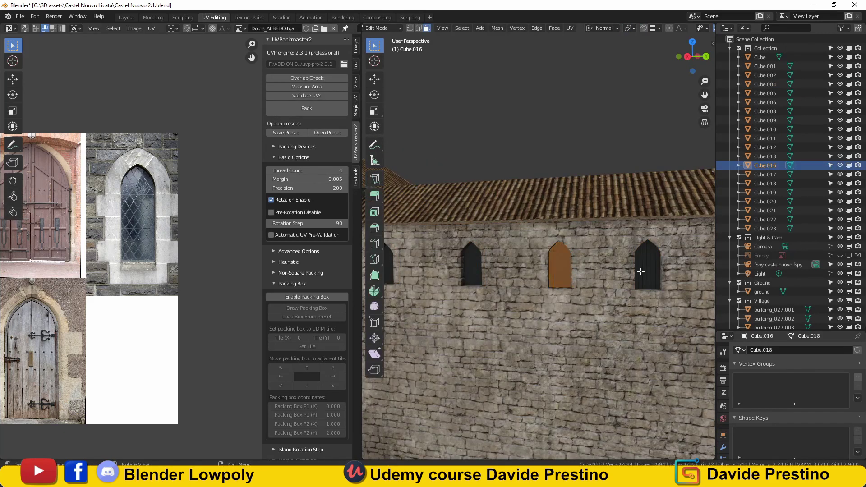
left_click(653, 273)
left_click(576, 286)
mouse_move(653, 276)
middle_mouse_down()
mouse_move(577, 285)
mouse_move(668, 316)
middle_mouse_up()
scroll(597, 288, "down", 3)
- Unwrap all the window faces and assign them the Doors material
key("a")
key("u")
left_click(415, 143)
scroll(765, 389, "down", 3)
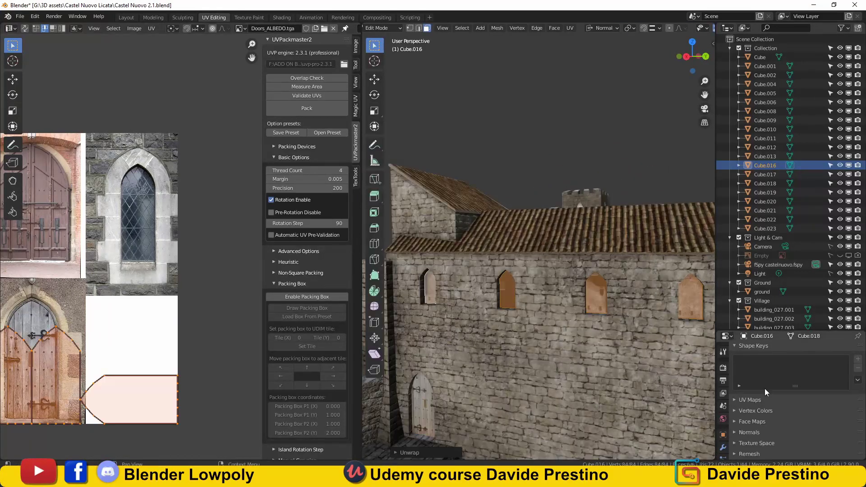
left_click(723, 450)
left_click(740, 406)
left_click(767, 313)
- Move and enlarge the window UV island over the arched window image
key("l")
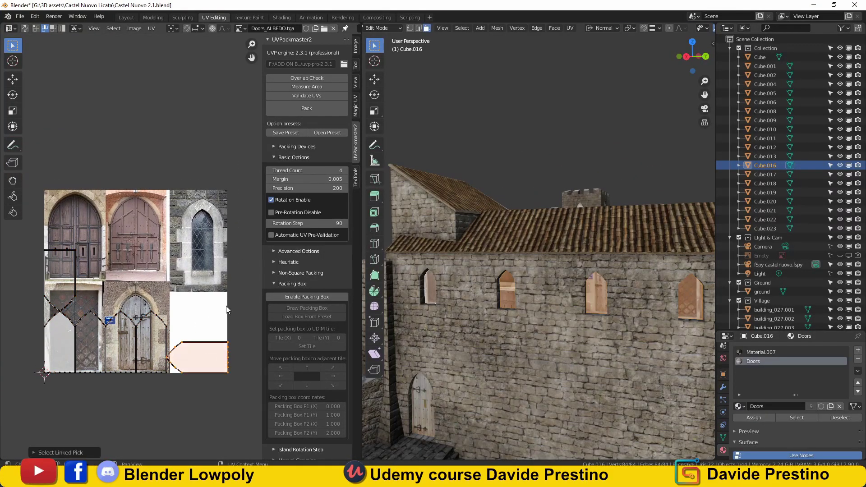
left_click(232, 273)
scroll(249, 291, "up", 2)
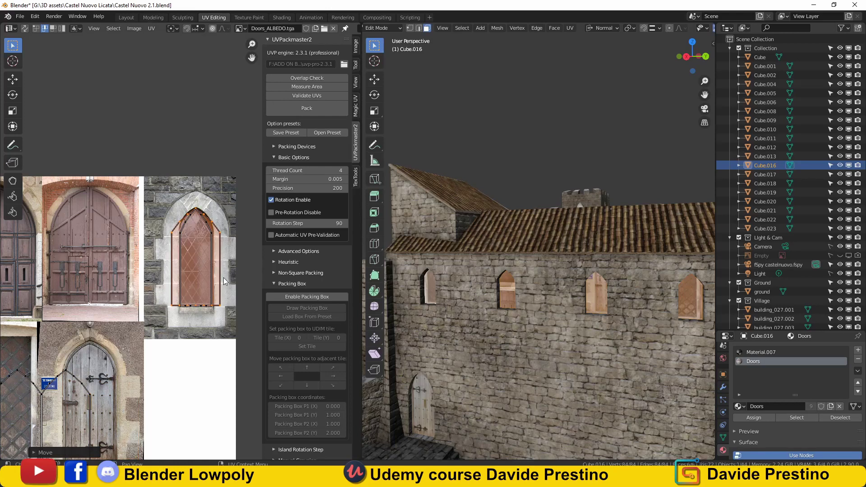
key("s")
left_click(83, 355)
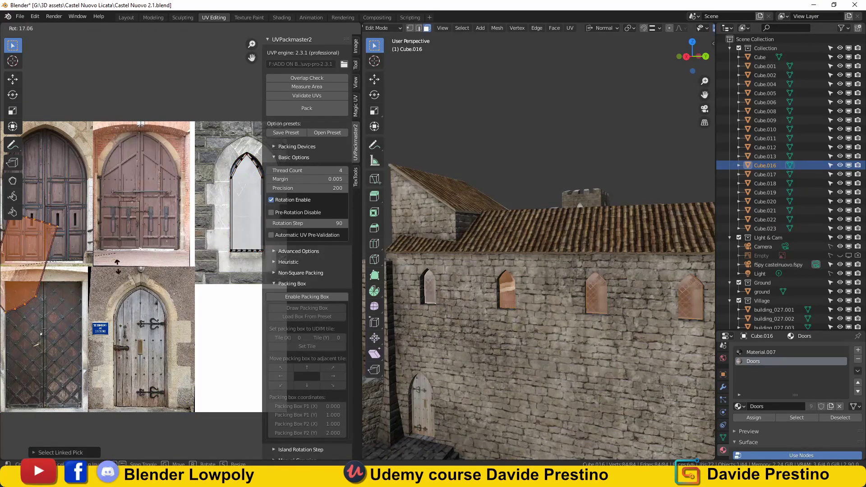
- Return to Object Mode and view the castle through the scene camera
middle_click_drag(550, 289, 489, 267)
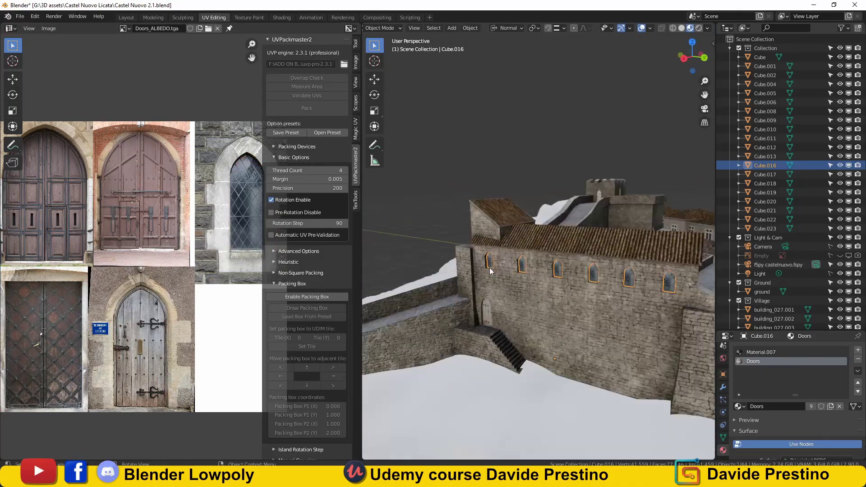
left_click(126, 17)
middle_click_drag(331, 231, 589, 230)
key("KP_0")
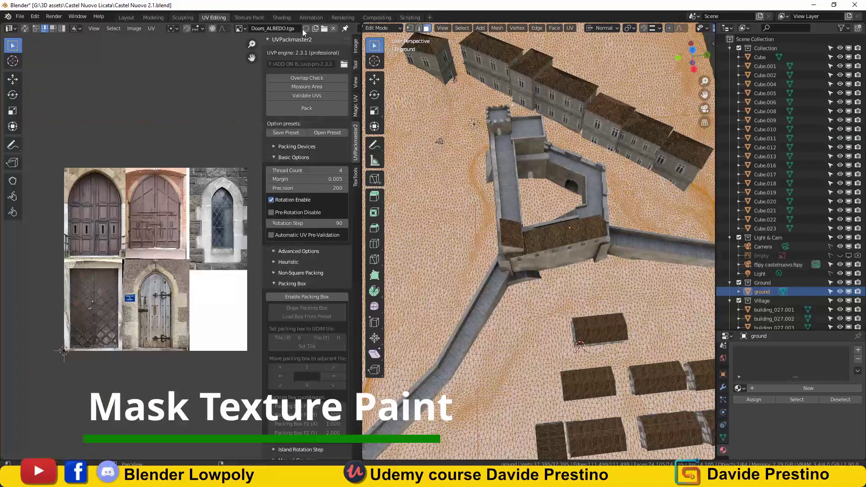
- Create the blank Untitled.001 image and unwrap the ground from top view
left_click(316, 28)
left_click(259, 129)
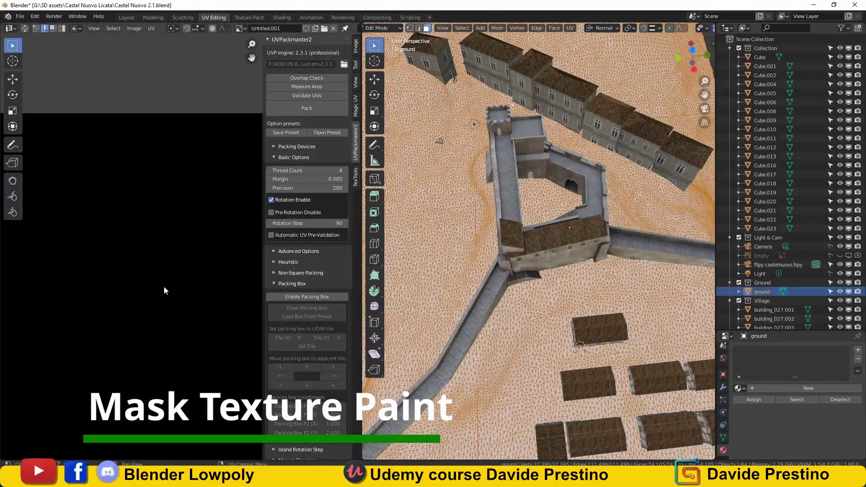
key("u")
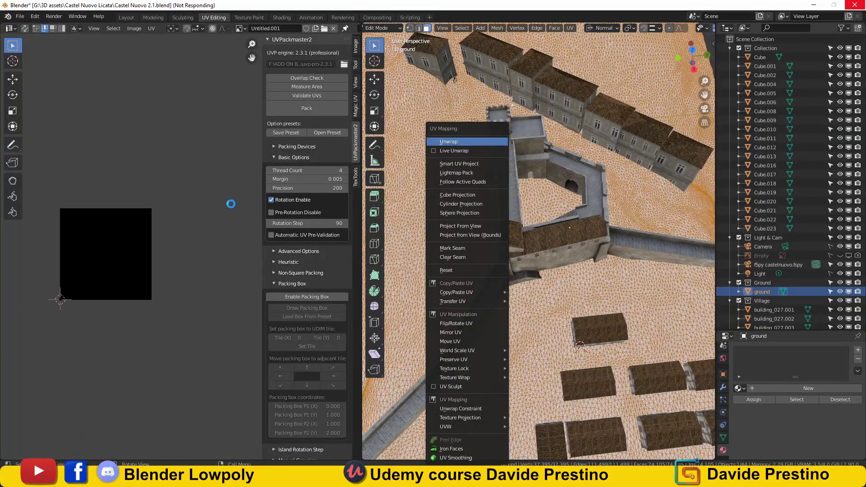
scroll(155, 281, "up", 2)
scroll(148, 286, "up", 2)
key("KP_7")
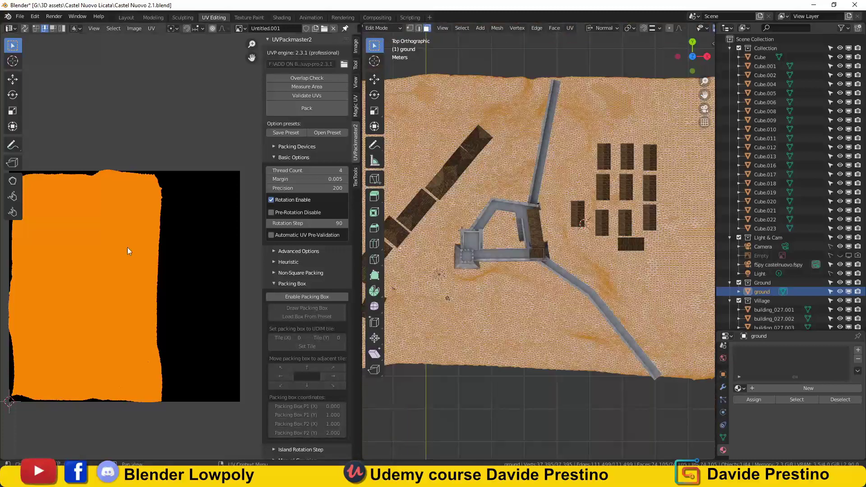
- Move the ground UV island and stretch it along X to fill the image
key("g")
left_click(162, 246)
key("s")
key("x")
key("Tab")
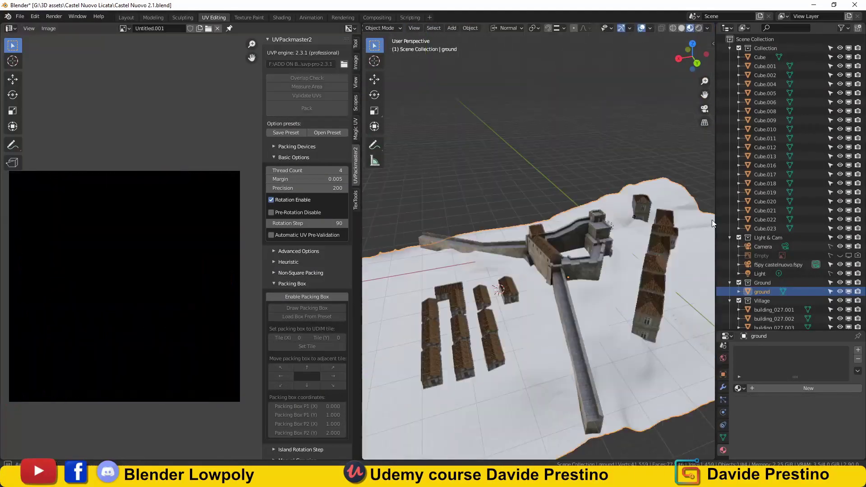
mouse_move(519, 248)
middle_mouse_down()
mouse_move(541, 243)
mouse_move(451, 216)
middle_mouse_up()
left_click(125, 17)
- Select the ground in Texture Paint and create a new BPainter paint layer
left_click(264, 17)
left_click_drag(100, 231, 98, 230)
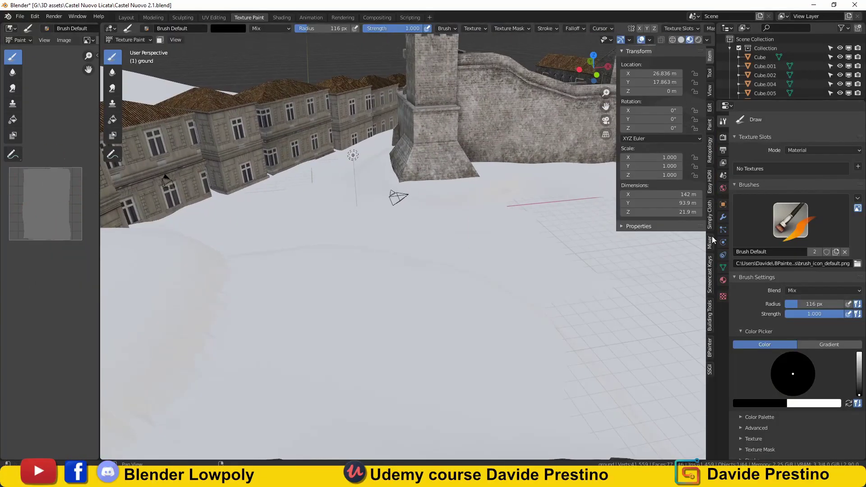
left_click(710, 347)
left_click(636, 68)
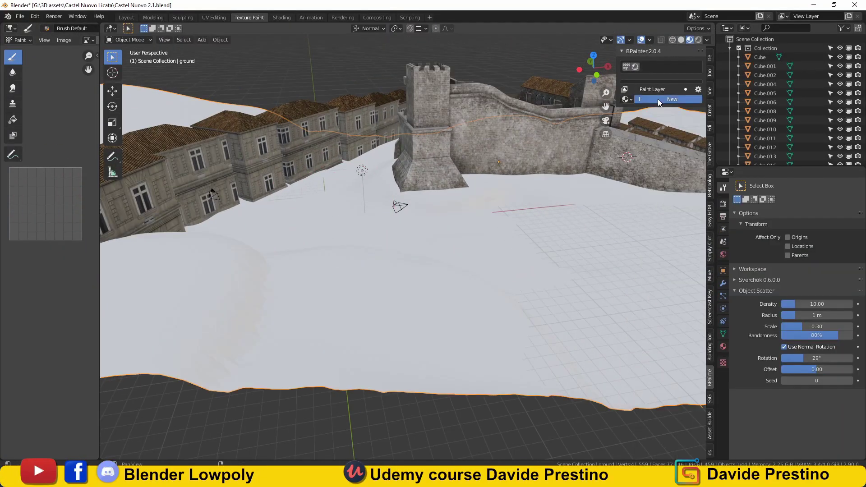
left_click(626, 153)
left_click(635, 213)
type("4096")
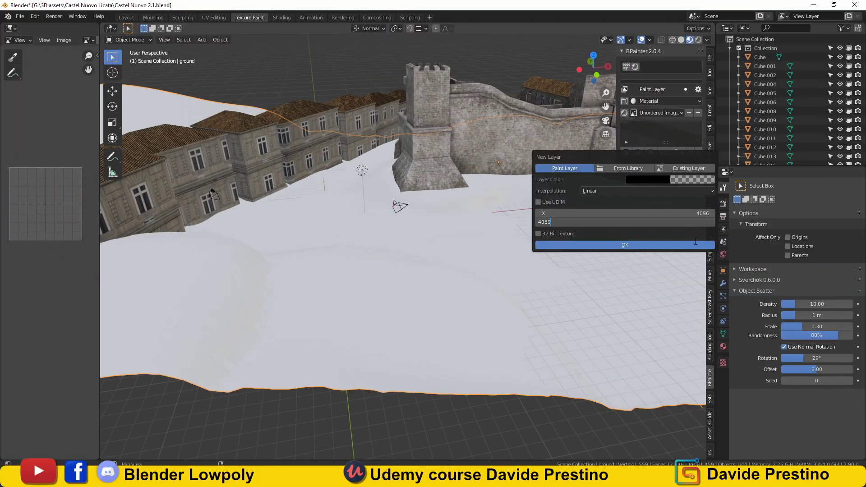
left_click(694, 245)
- Load sesjcefb_4K_Albedo.jpg dirt texture onto the layer with Box Map at scale 30
middle_click_drag(406, 252, 446, 221)
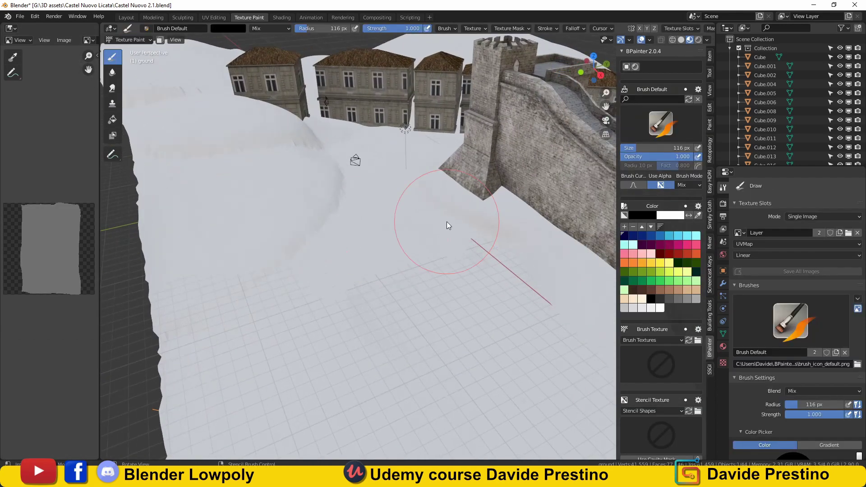
left_click(277, 17)
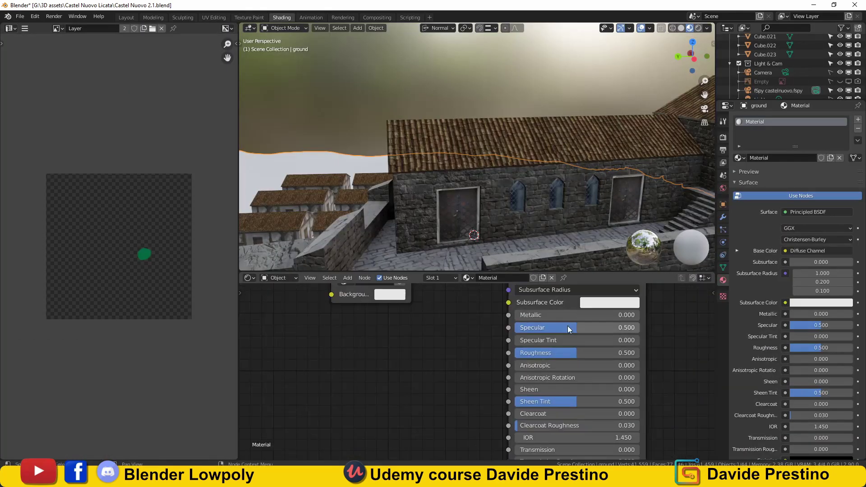
left_click(249, 18)
middle_click_drag(397, 368, 496, 316)
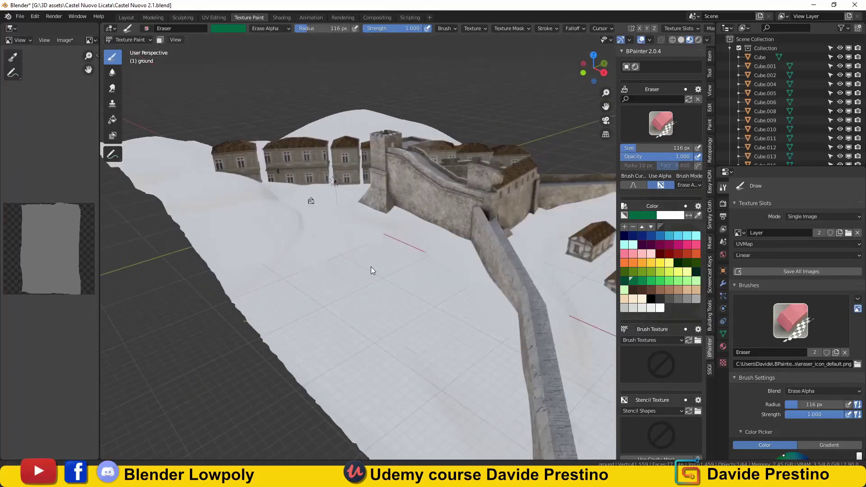
scroll(660, 341, "down", 5)
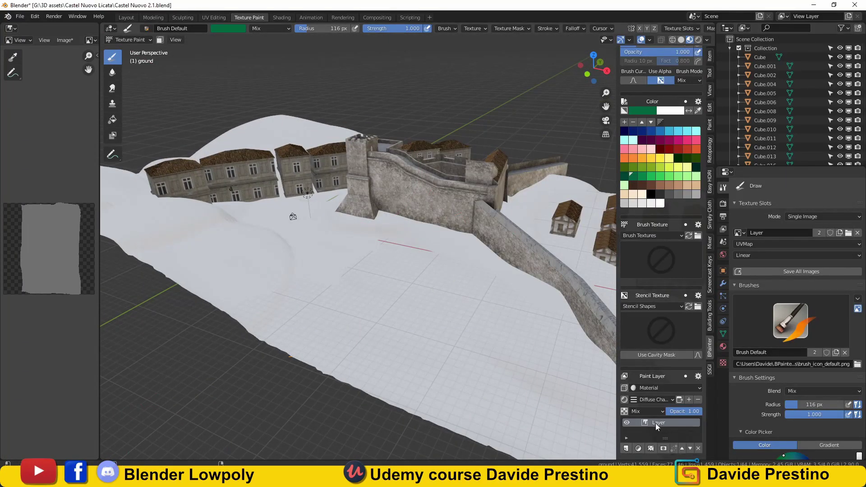
left_click(651, 449)
double_click(264, 93)
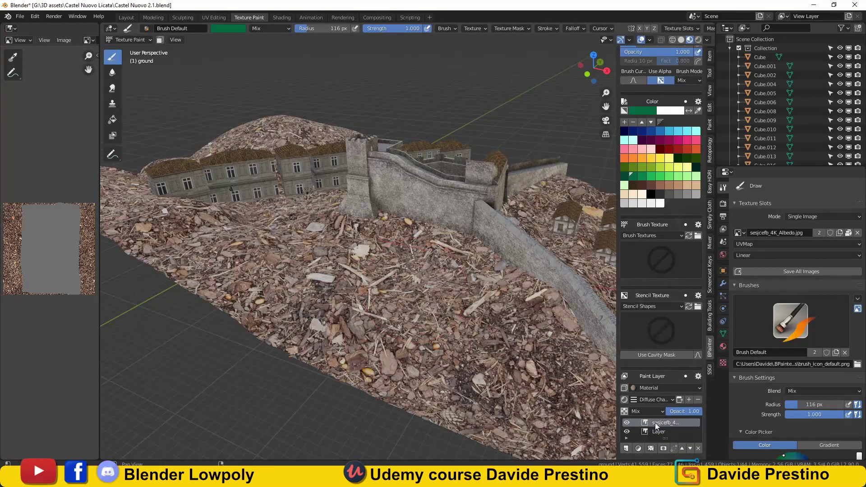
left_click(691, 416)
left_click_drag(690, 414, 712, 405)
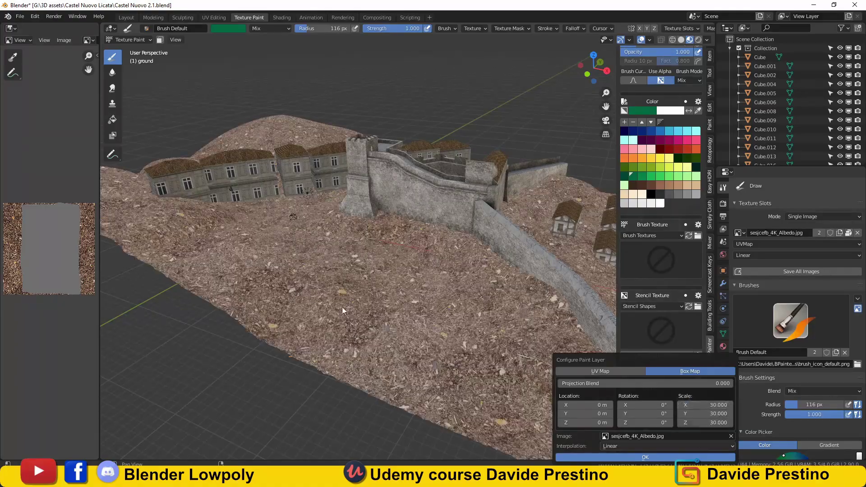
mouse_move(356, 333)
middle_mouse_down()
mouse_move(364, 272)
mouse_move(347, 299)
middle_mouse_up()
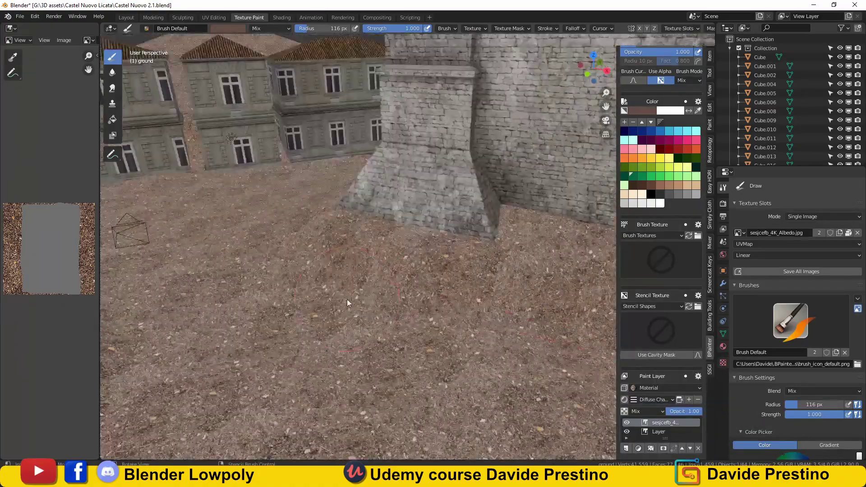
scroll(416, 282, "up", 3)
mouse_move(416, 282)
middle_mouse_down()
mouse_move(220, 288)
mouse_move(91, 234)
middle_mouse_up()
- Split off a lower Shader Editor area beneath the 3D view
left_click_drag(101, 26, 101, 255)
left_click(9, 261)
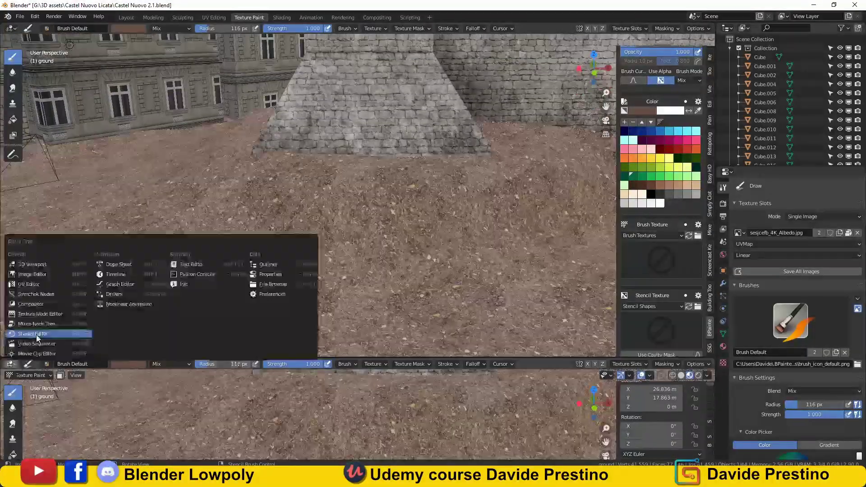
left_click(29, 332)
scroll(347, 358, "up", 2)
left_click_drag(507, 255, 507, 366)
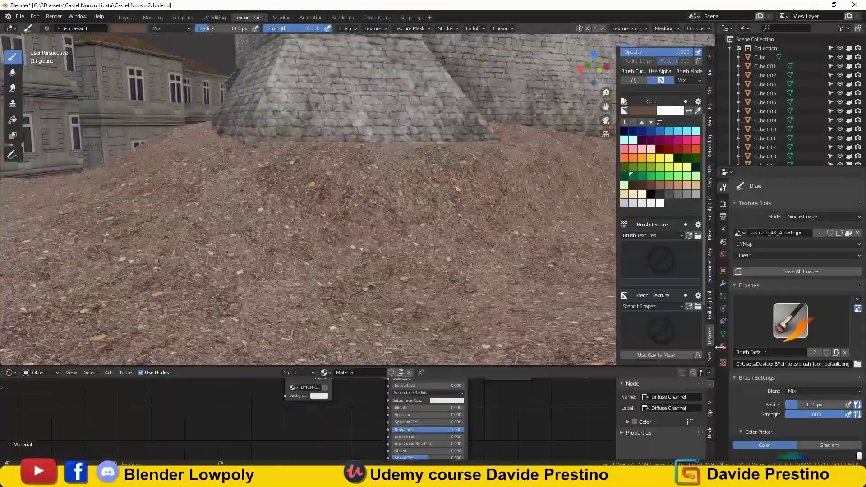
scroll(669, 332, "down", 5)
- Enter the ground's Diffuse Channel node group, then collapse the editor back to a full 3D view
left_click(637, 359)
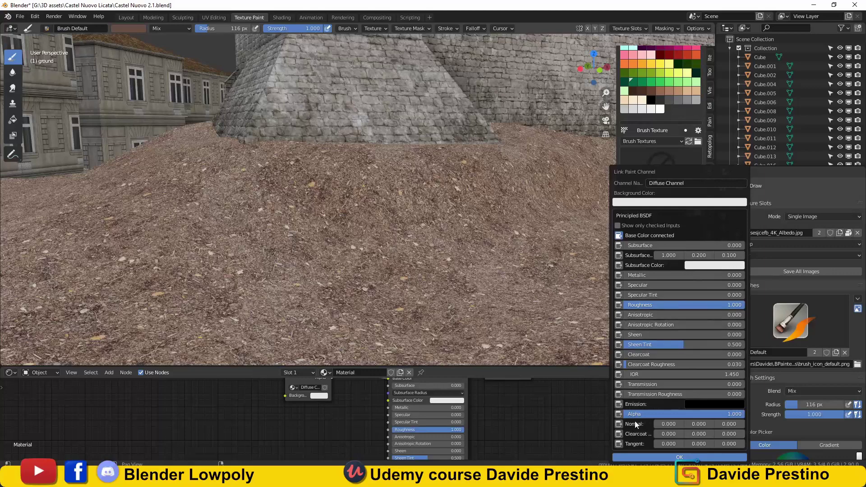
key("Return")
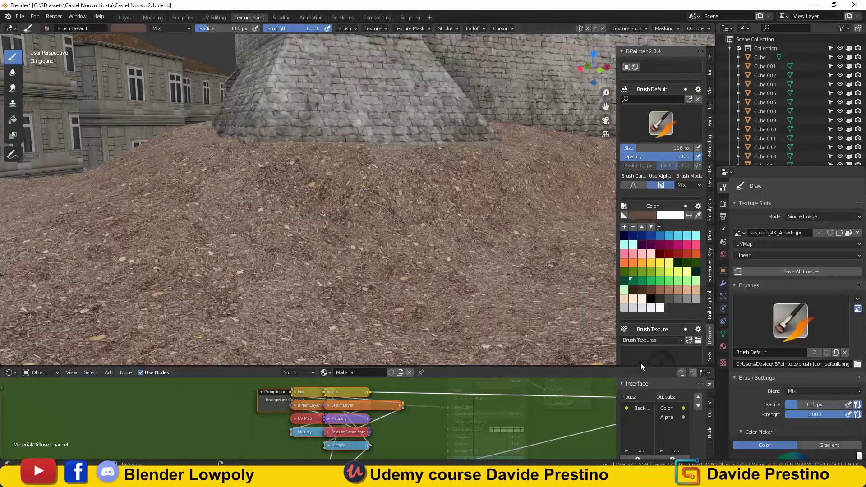
left_click_drag(643, 366, 642, 460)
scroll(302, 280, "down", 3)
middle_click_drag(302, 280, 378, 278)
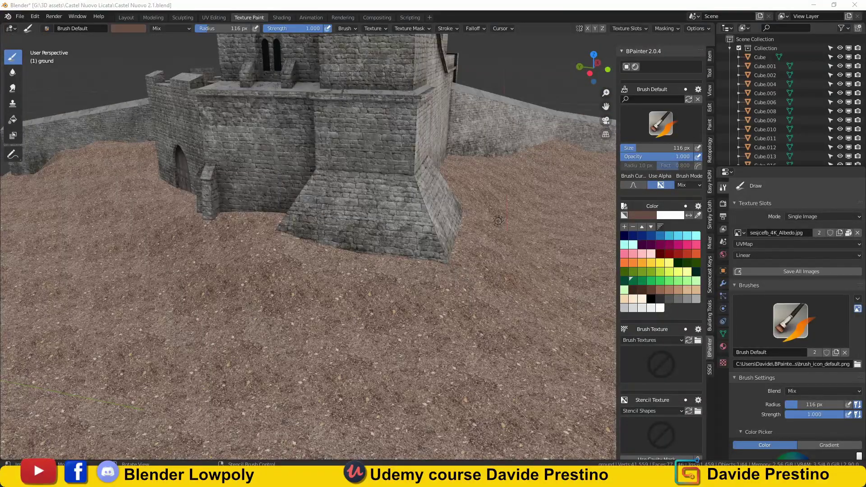
- Add a box-mapped Rock_moss paint layer at scale 8 with a mask
scroll(661, 271, "down", 3)
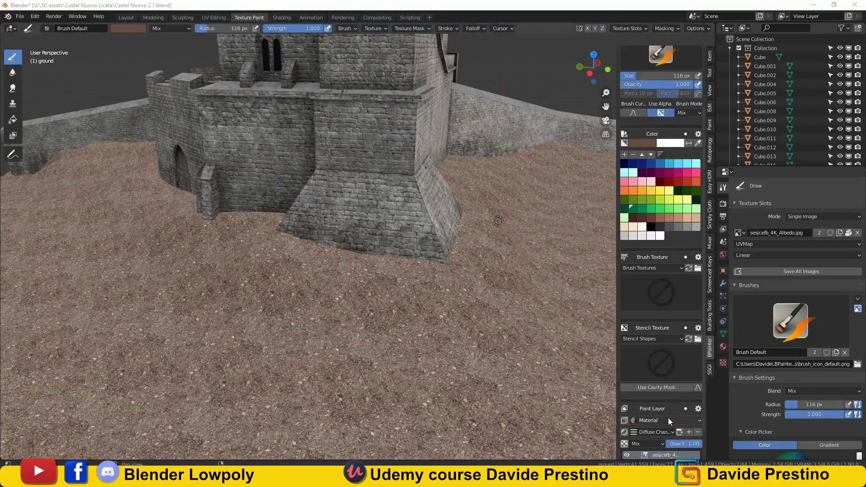
left_click(639, 447)
double_click(193, 95)
double_click(333, 97)
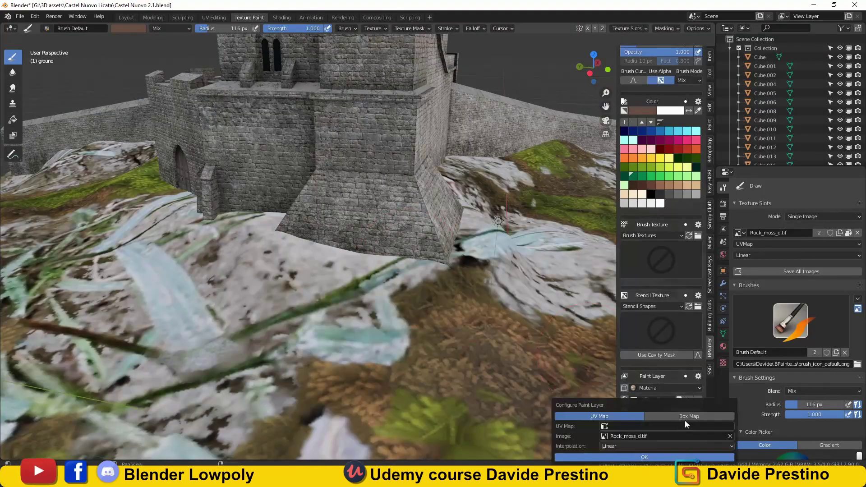
left_click(685, 420)
left_click_drag(691, 405, 704, 406)
key("Return")
left_click(698, 438)
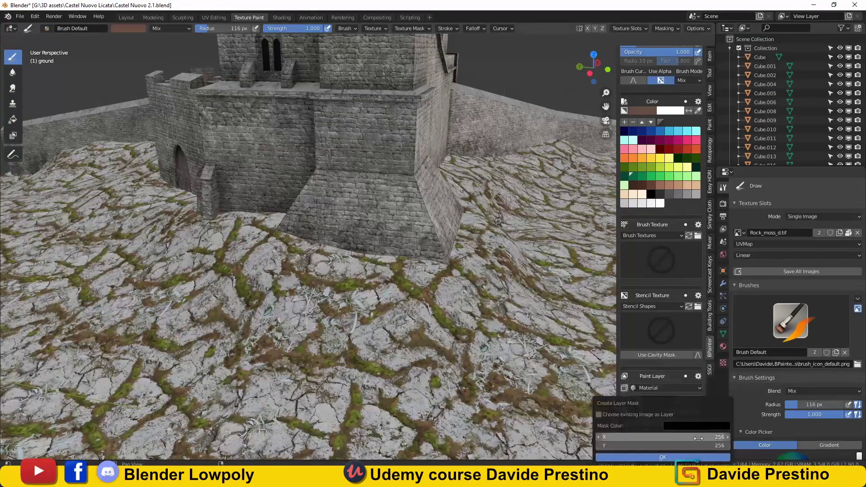
- Use the cloud brush texture to paint mossy rock back in along the wall bases
left_click(663, 457)
left_click(661, 257)
left_click(412, 310)
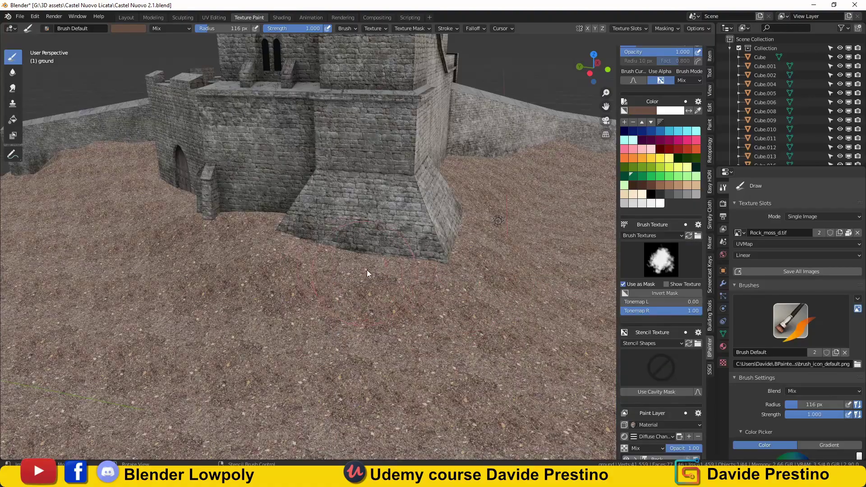
left_click_drag(271, 266, 321, 244)
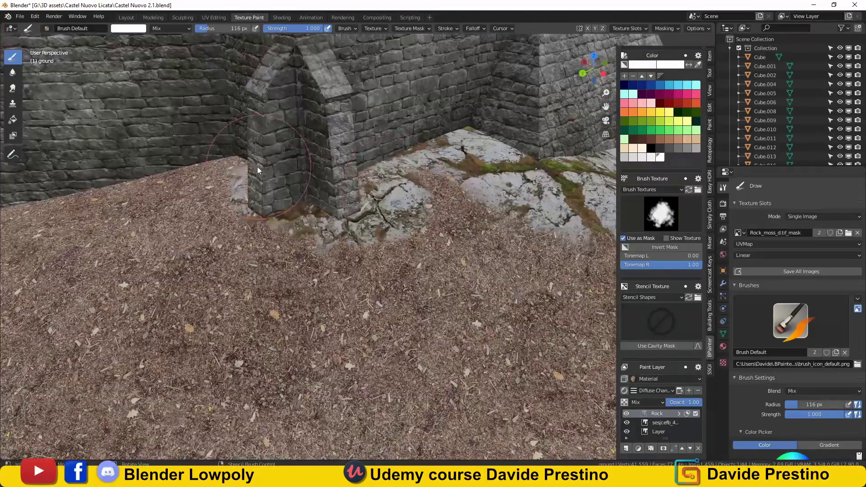
left_click(687, 414)
left_click_drag(706, 405, 695, 405)
left_click(698, 458)
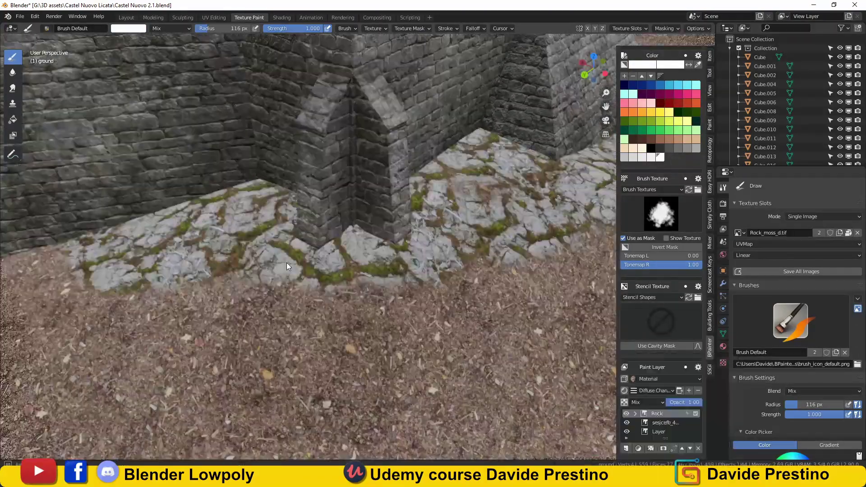
mouse_move(456, 311)
middle_mouse_down()
mouse_move(507, 243)
mouse_move(233, 197)
mouse_move(361, 216)
mouse_move(521, 140)
mouse_move(381, 294)
mouse_move(313, 204)
mouse_move(364, 172)
mouse_move(307, 316)
mouse_move(207, 245)
mouse_move(287, 232)
middle_mouse_up()
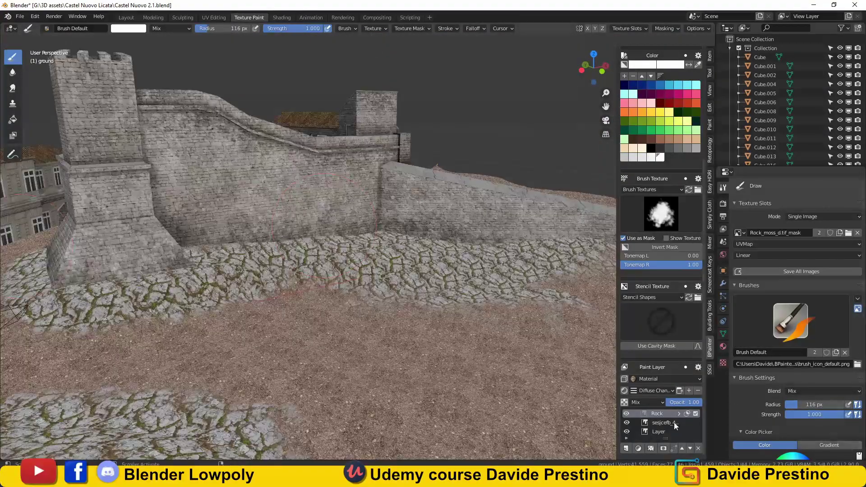
- Hide the Rock layer and add a box-mapped tkieffufw_4K_Gloss.jpg cliff layer at scale 6
left_click(627, 414)
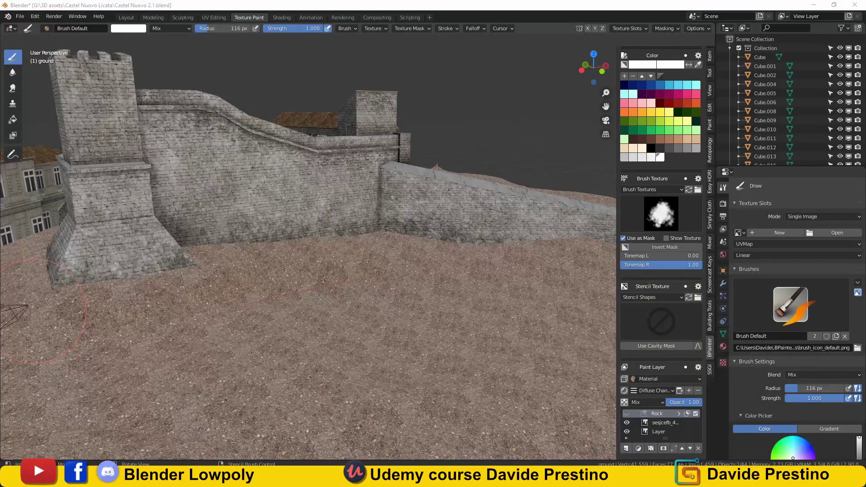
left_click(625, 448)
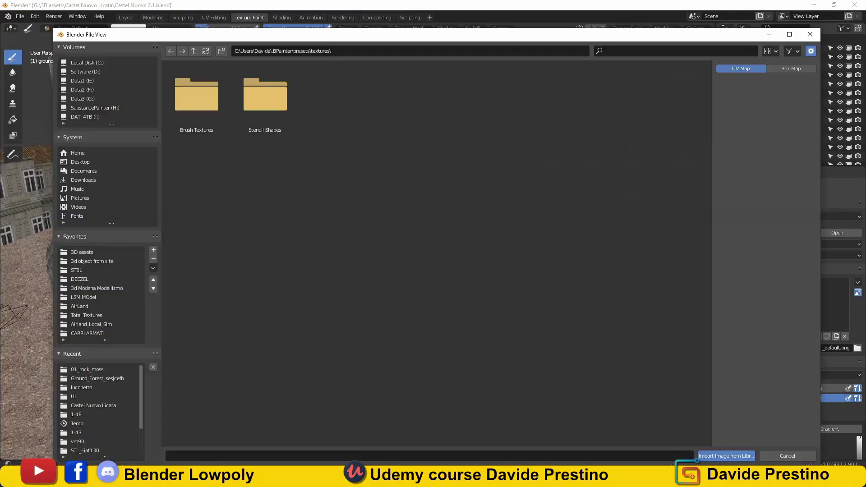
double_click(197, 93)
left_click(713, 465)
left_click(707, 405)
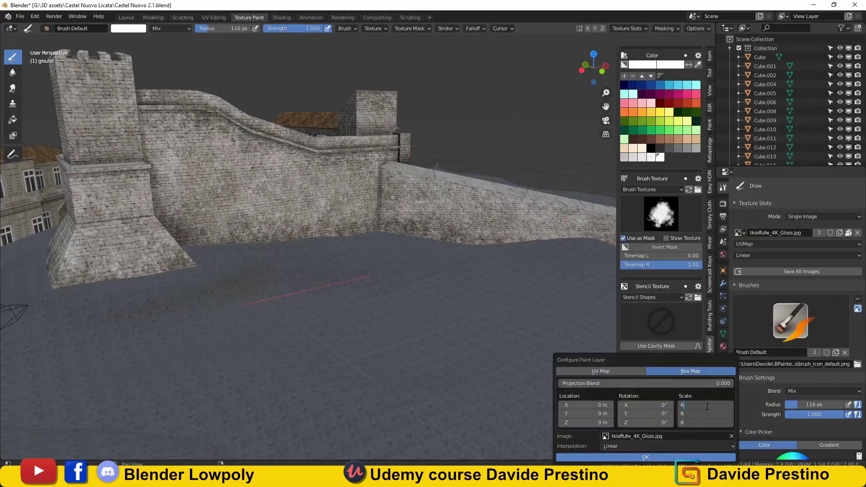
key("Return")
key("Return")
- Paint dark cliff patches around the tower base and view them from several angles
middle_click_drag(280, 258, 223, 249)
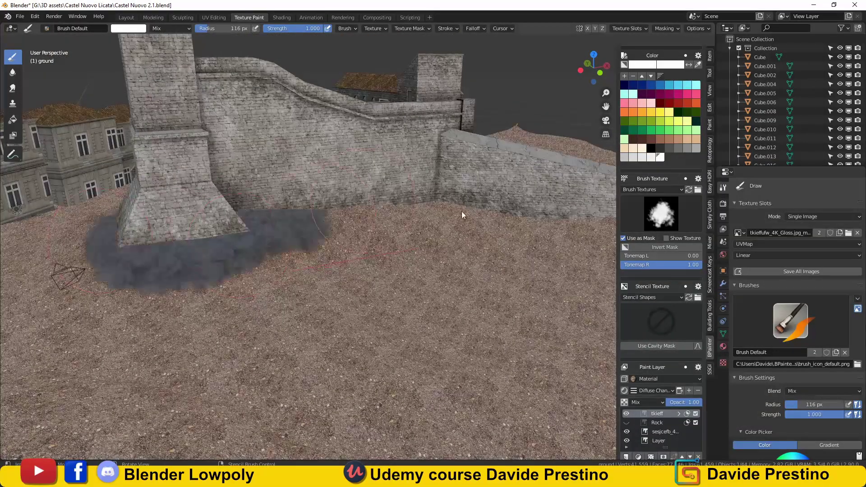
mouse_move(461, 211)
middle_mouse_down()
mouse_move(223, 158)
mouse_move(329, 85)
mouse_move(363, 205)
mouse_move(323, 352)
mouse_move(382, 377)
middle_mouse_up()
mouse_move(193, 344)
middle_mouse_down()
mouse_move(478, 145)
mouse_move(212, 265)
mouse_move(464, 323)
mouse_move(293, 210)
middle_mouse_up()
mouse_move(252, 238)
middle_mouse_down()
mouse_move(409, 326)
mouse_move(274, 101)
middle_mouse_up()
mouse_move(93, 149)
middle_mouse_down()
mouse_move(280, 251)
mouse_move(441, 277)
middle_mouse_up()
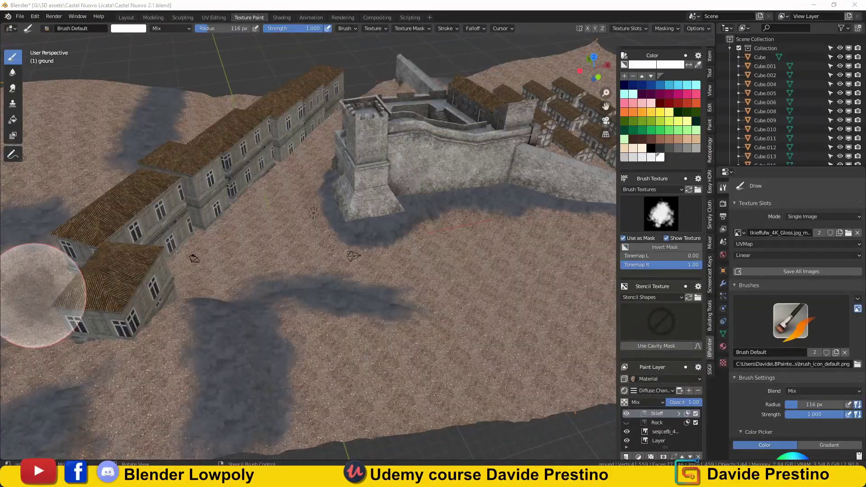
- Add a Grass_01 albedo paint layer and paint grass along the dark cliff patches
left_click(635, 458)
double_click(577, 346)
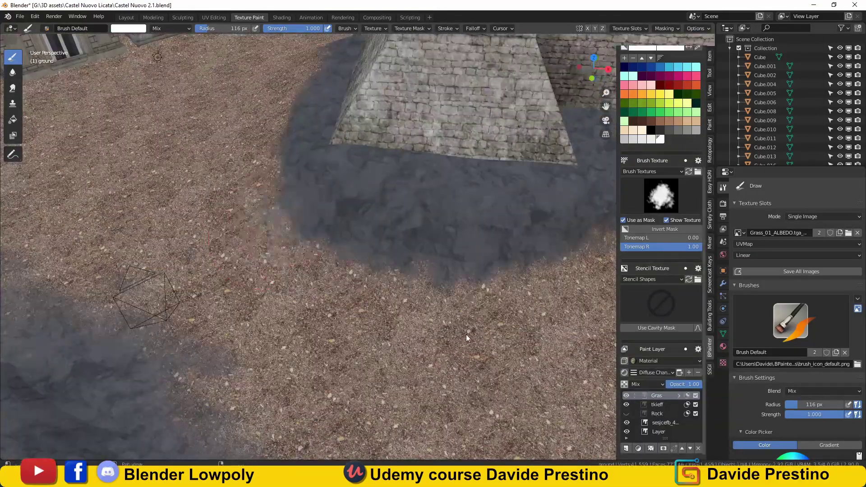
mouse_move(580, 256)
middle_mouse_down()
mouse_move(191, 234)
mouse_move(413, 267)
middle_mouse_up()
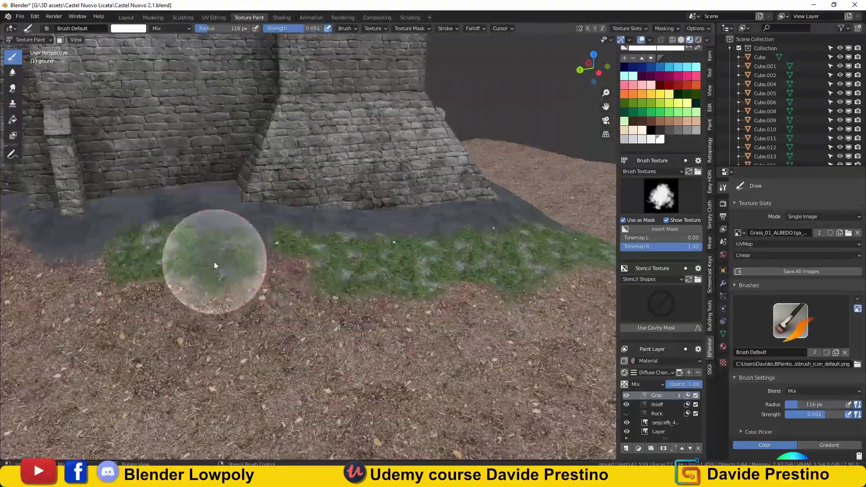
mouse_move(214, 262)
middle_mouse_down()
mouse_move(364, 256)
mouse_move(36, 396)
mouse_move(350, 286)
mouse_move(401, 162)
mouse_move(339, 237)
mouse_move(387, 243)
mouse_move(290, 304)
mouse_move(402, 166)
mouse_move(357, 251)
mouse_move(416, 425)
mouse_move(266, 183)
mouse_move(342, 346)
mouse_move(435, 217)
mouse_move(256, 253)
mouse_move(265, 299)
mouse_move(454, 207)
mouse_move(323, 303)
mouse_move(429, 332)
middle_mouse_up()
scroll(291, 305, "up", 5)
scroll(402, 166, "down", 5)
- Adjust the brush, paint grass inside the walled courtyard, and open the preset textures folder
scroll(429, 332, "up", 3)
scroll(680, 258, "up", 4)
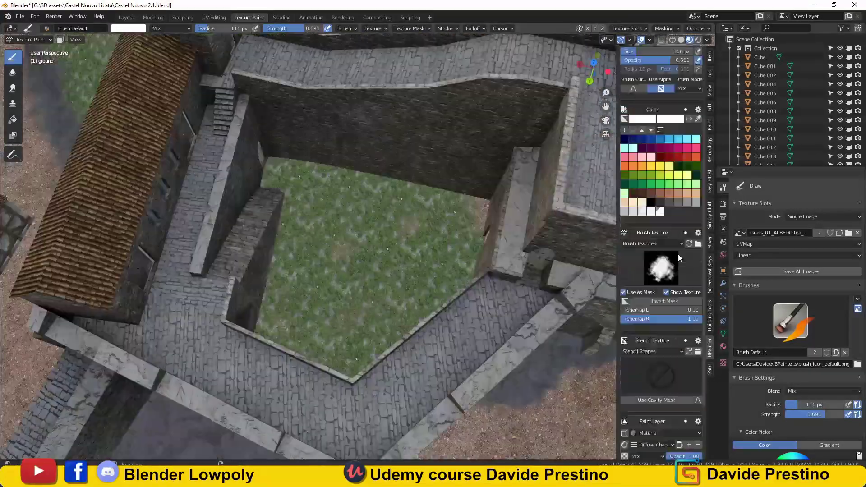
scroll(680, 258, "up", 3)
key("f")
mouse_move(391, 245)
middle_mouse_down()
mouse_move(348, 248)
mouse_move(449, 430)
mouse_move(79, 315)
middle_mouse_up()
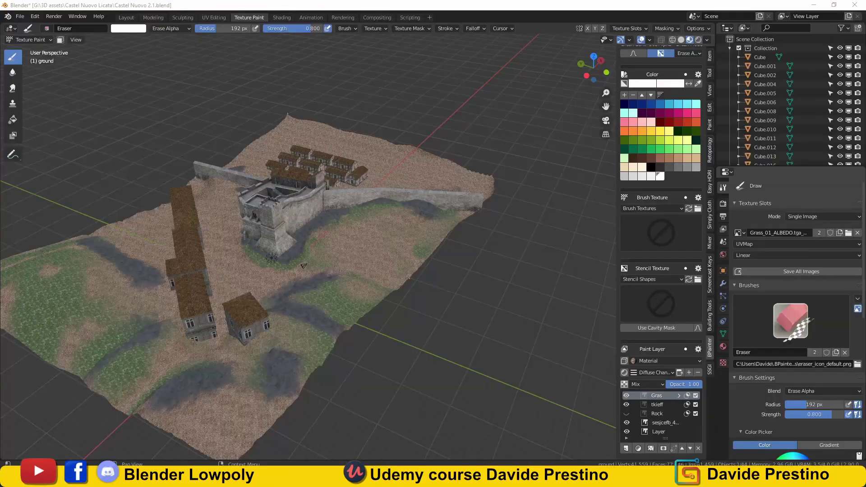
left_click(661, 410)
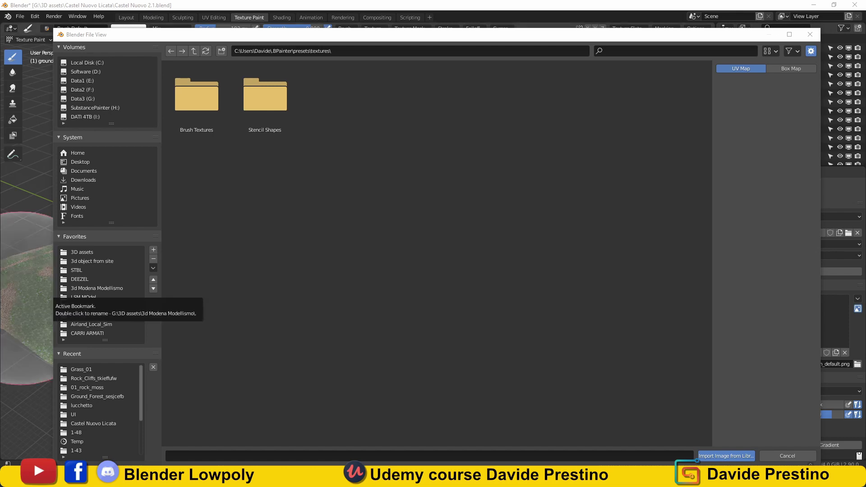
- Create a new box-mapped stone texture layer, keeping it masked out
double_click(264, 130)
scroll(367, 263, "up", 3)
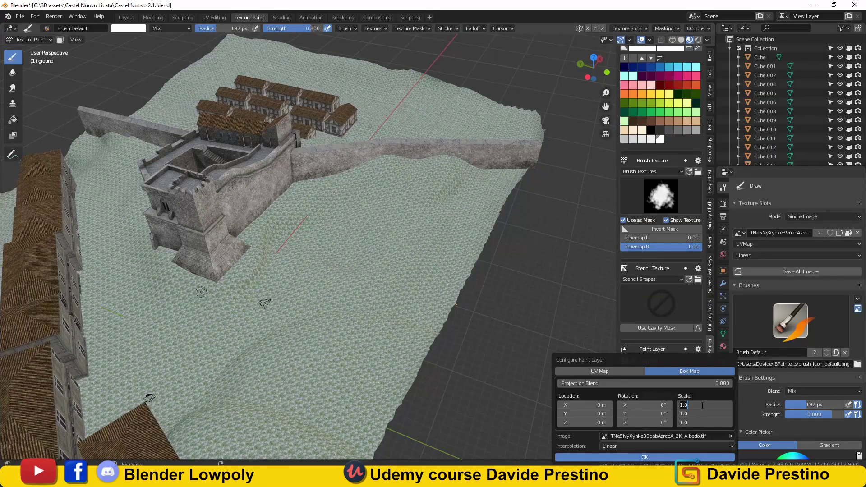
left_click(648, 450)
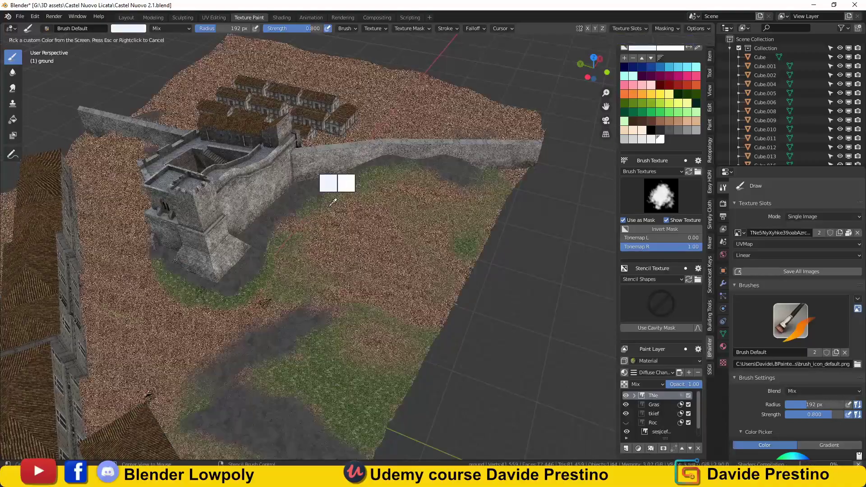
scroll(253, 157, "up", 5)
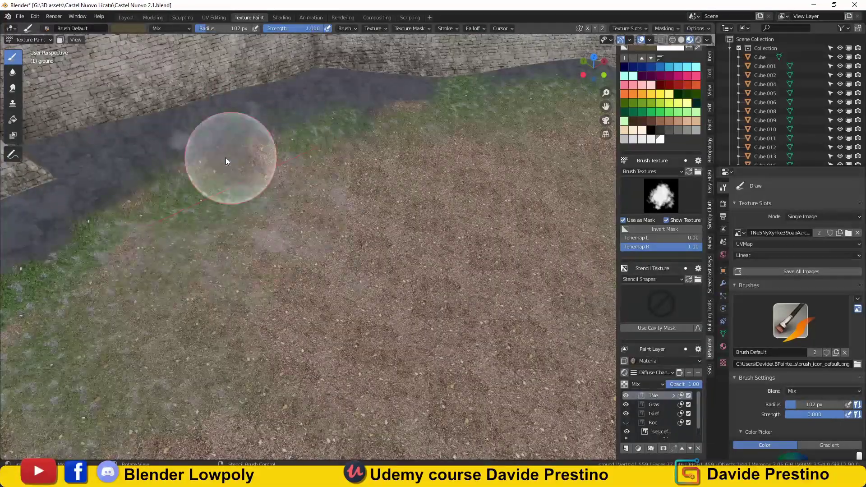
scroll(226, 161, "down", 3)
scroll(362, 209, "down", 2)
- Switch to Brush Default Soft and dab pale stone-and-grass patches onto the ground
key("shift+f")
key("Escape")
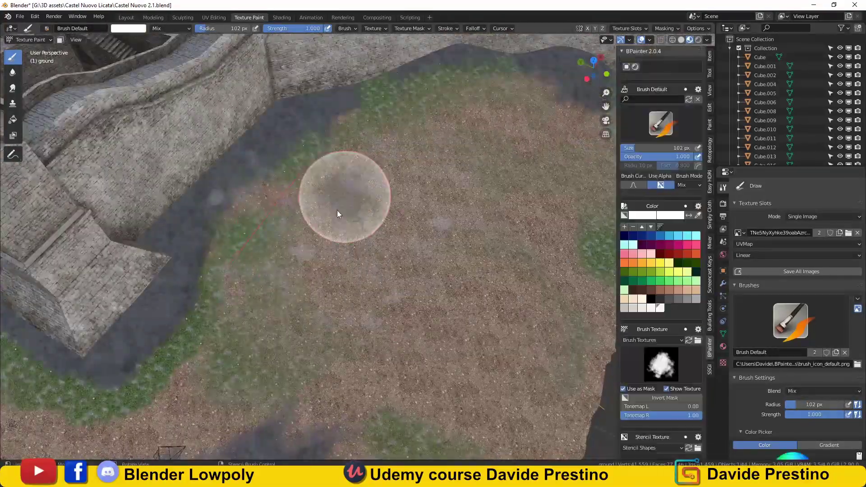
key("shift+space")
left_click(405, 221)
left_click(264, 203)
left_click(363, 144)
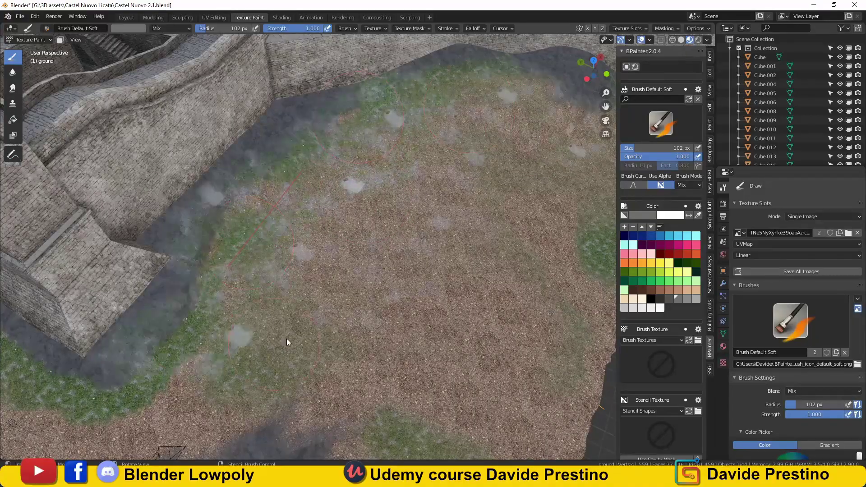
- Review the castle from several angles, then make the cliff layer active and switch to erasing
middle_click_drag(287, 342, 121, 126)
middle_click_drag(345, 248, 442, 210)
scroll(661, 226, "down", 4)
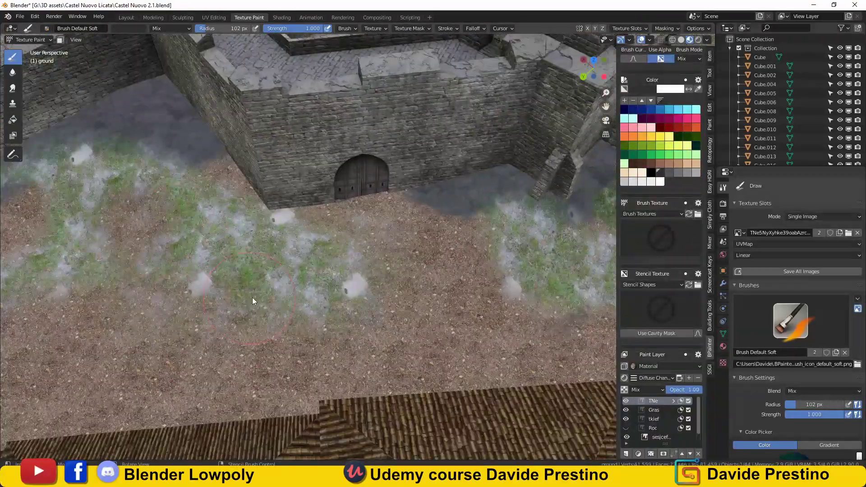
middle_click_drag(251, 314, 429, 308)
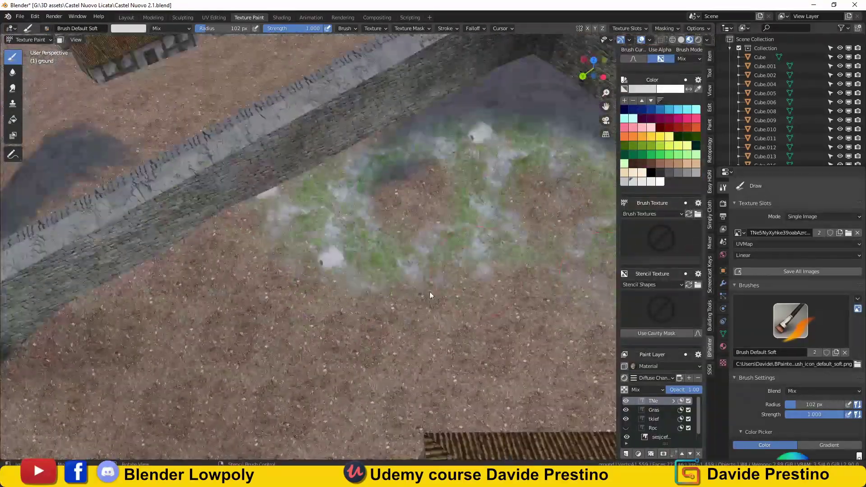
middle_click_drag(272, 296, 306, 202)
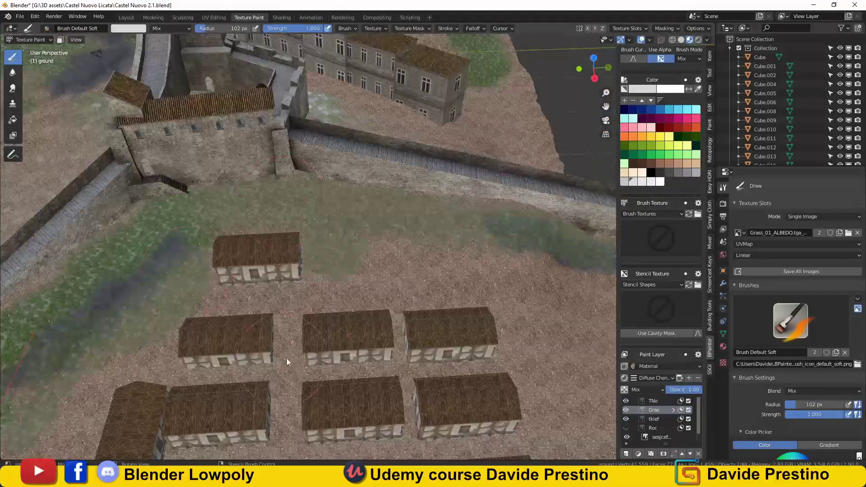
mouse_move(286, 358)
middle_mouse_down()
mouse_move(460, 207)
mouse_move(375, 127)
mouse_move(266, 174)
mouse_move(518, 270)
mouse_move(228, 241)
mouse_move(419, 163)
mouse_move(116, 416)
mouse_move(385, 232)
mouse_move(470, 284)
mouse_move(459, 267)
mouse_move(110, 274)
mouse_move(654, 406)
mouse_move(450, 219)
middle_mouse_up()
left_click(653, 419)
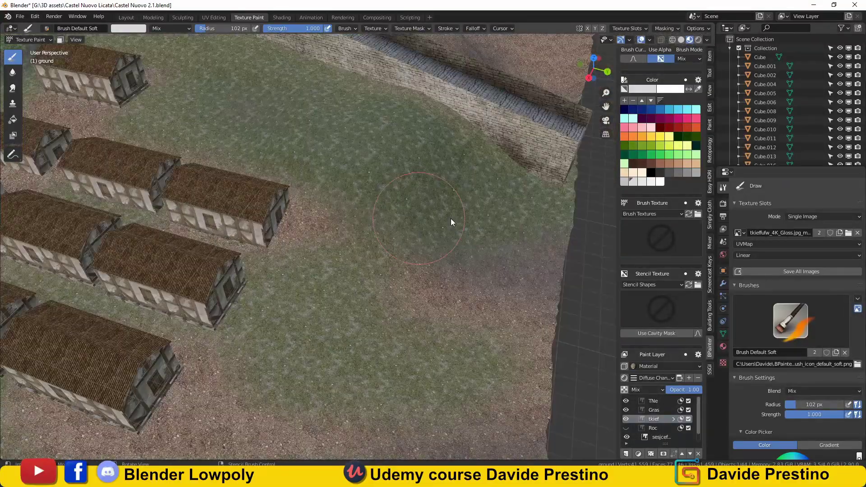
scroll(661, 180, "up", 5)
key("e")
mouse_move(329, 143)
middle_mouse_down()
mouse_move(363, 252)
mouse_move(347, 211)
mouse_move(25, 177)
middle_mouse_up()
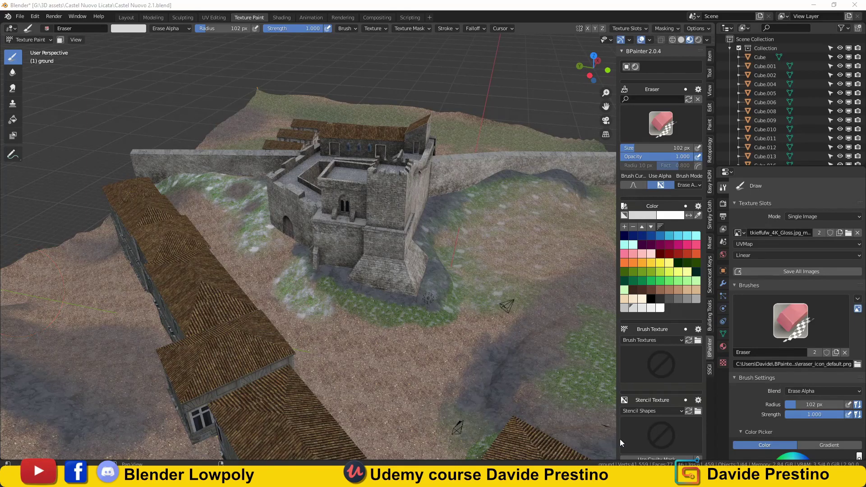
- Add a masked 64_wall_stone albedo paint layer with an adjusted texture scale
scroll(661, 271, "down", 8)
left_click(657, 402)
left_click(717, 436)
double_click(461, 109)
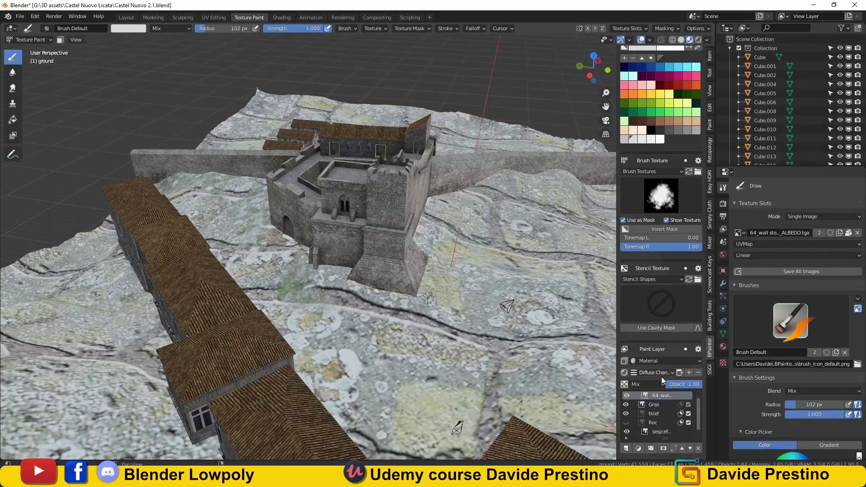
left_click_drag(706, 409, 722, 408)
scroll(431, 225, "up", 8)
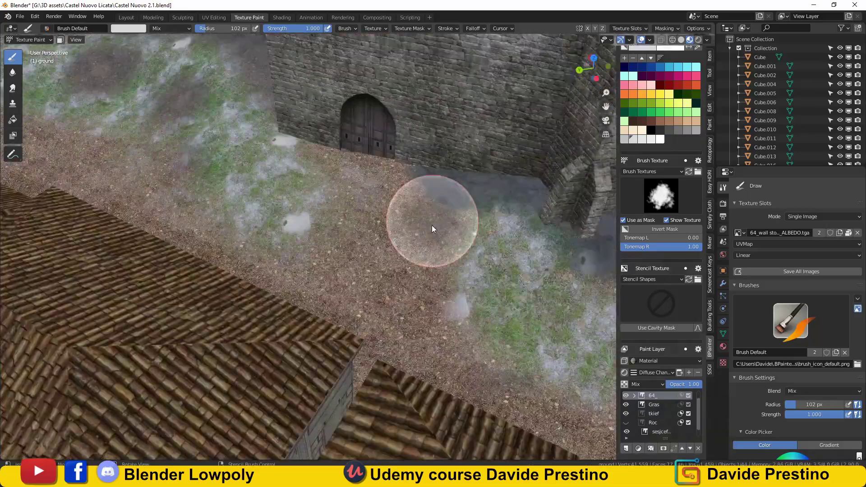
scroll(353, 185, "up", 3)
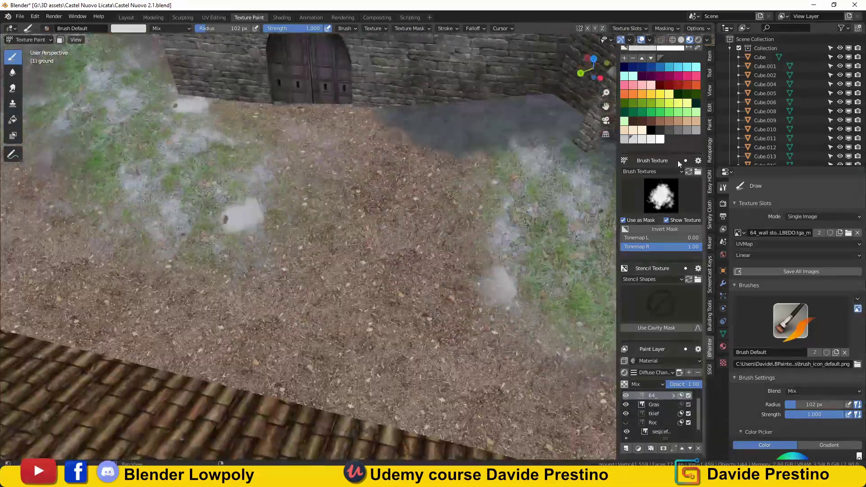
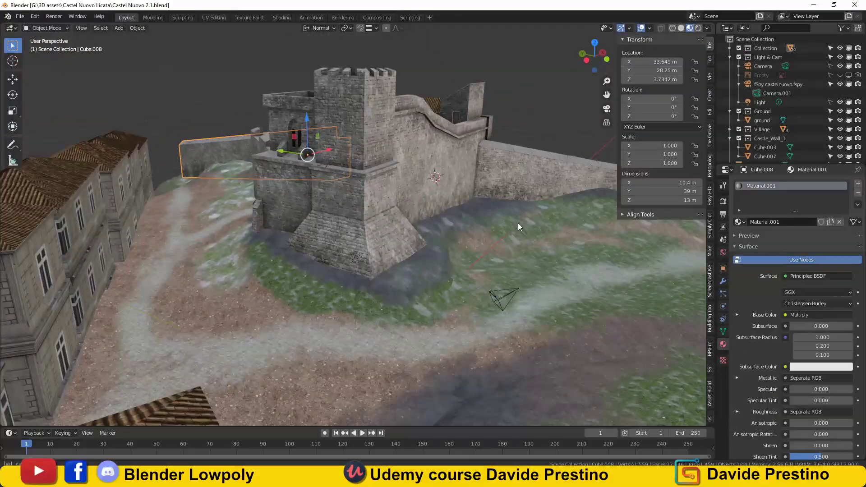
- Select the ground terrain and move to the Shading workspace to edit its Ground material
left_click(518, 227)
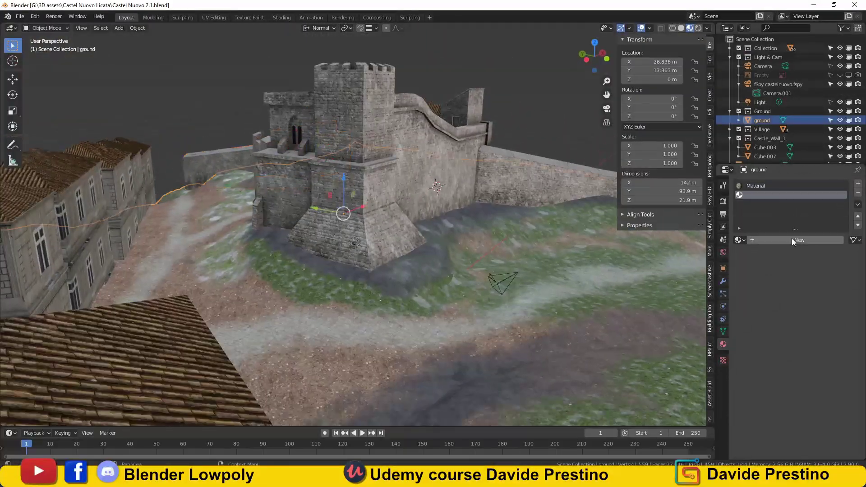
key("Tab")
left_click(281, 17)
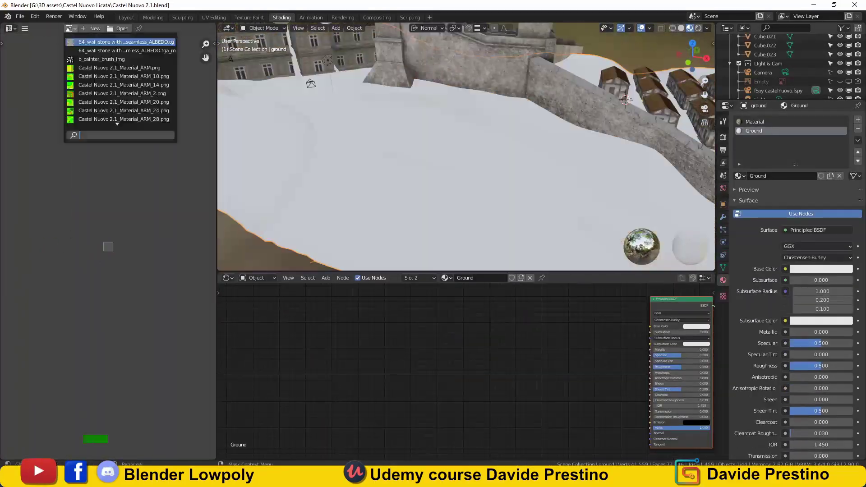
- Load the sesjcefb_4K_Albedo soil image and connect its colour to Base Color
left_click(105, 60)
left_click_drag(413, 337, 680, 371)
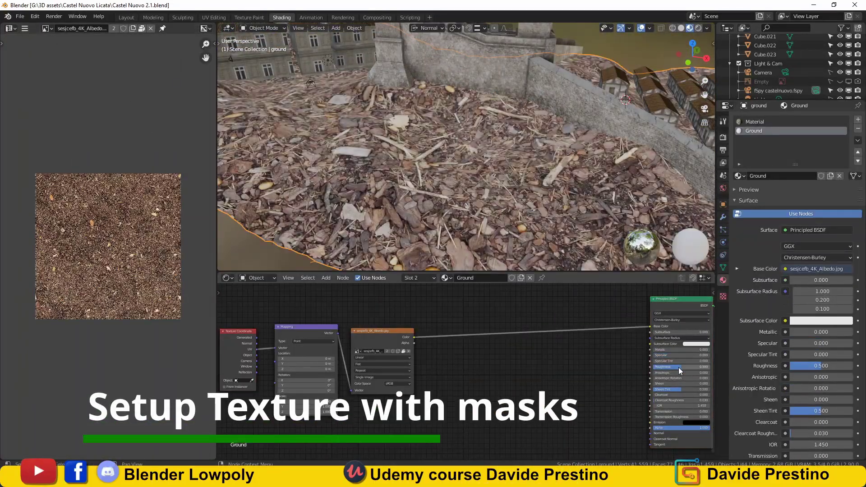
scroll(481, 155, "down", 5)
middle_click_drag(481, 154, 449, 150)
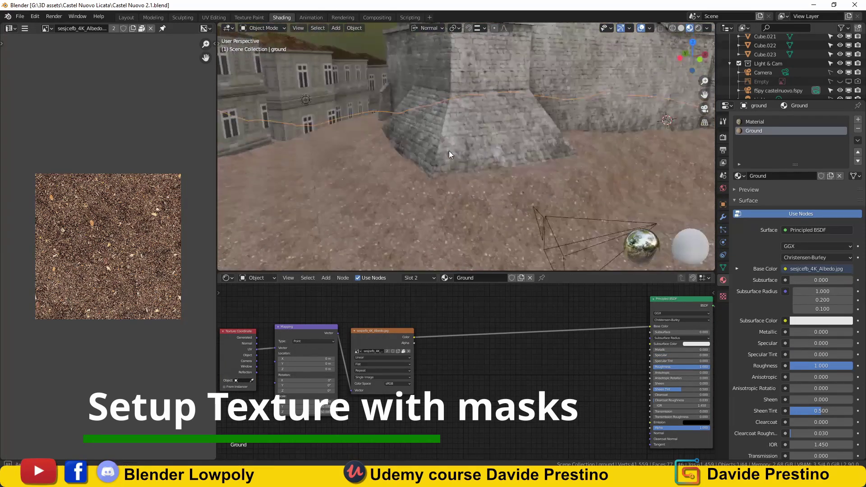
- Load the qwantani HDRI as the world background and rotate it around the scene
left_click(448, 151)
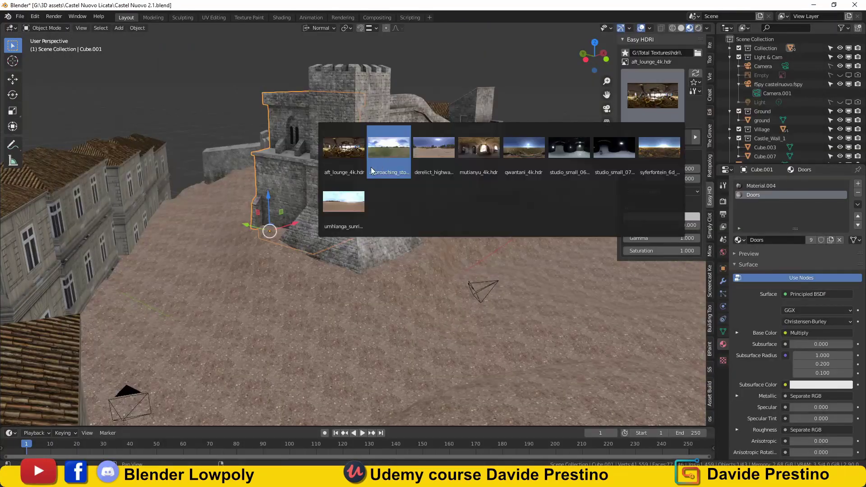
left_click(524, 147)
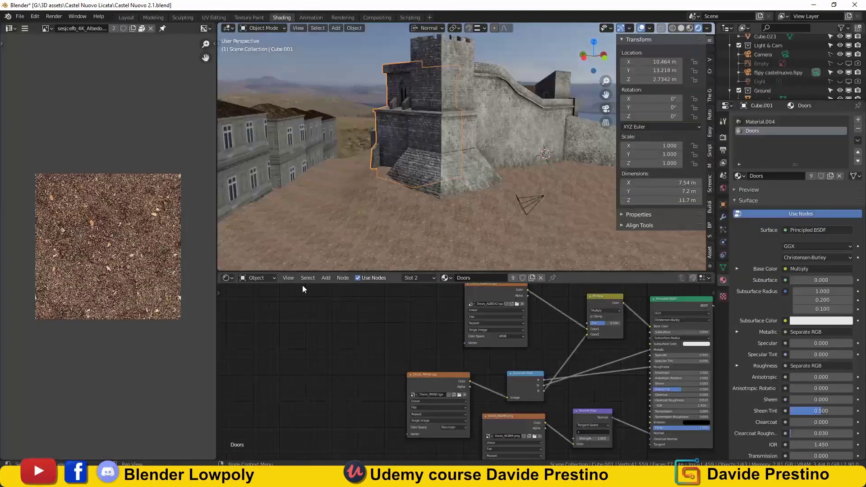
left_click_drag(339, 375, 316, 375)
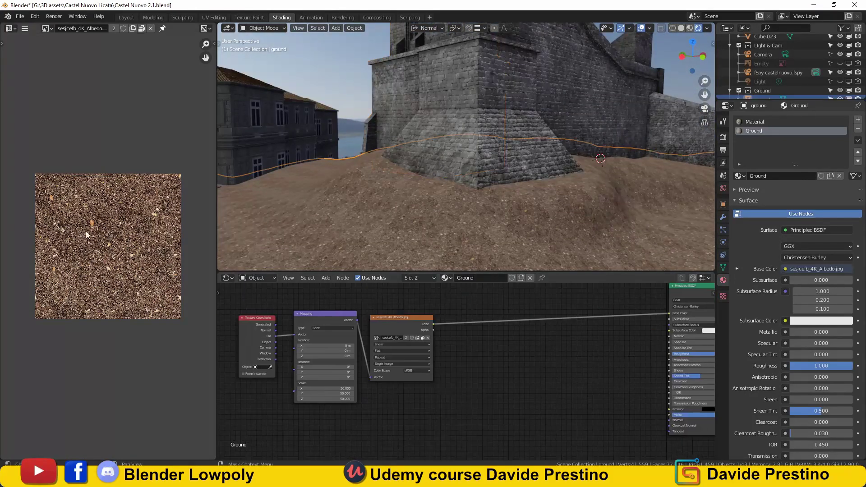
- Add the soil normal texture and feed it through a Normal Map node into the shader
left_click(366, 396)
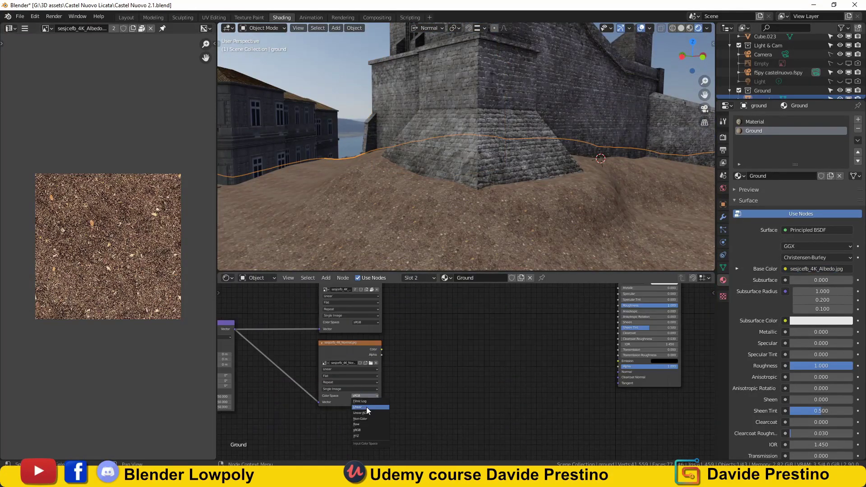
left_click_drag(593, 372, 619, 372)
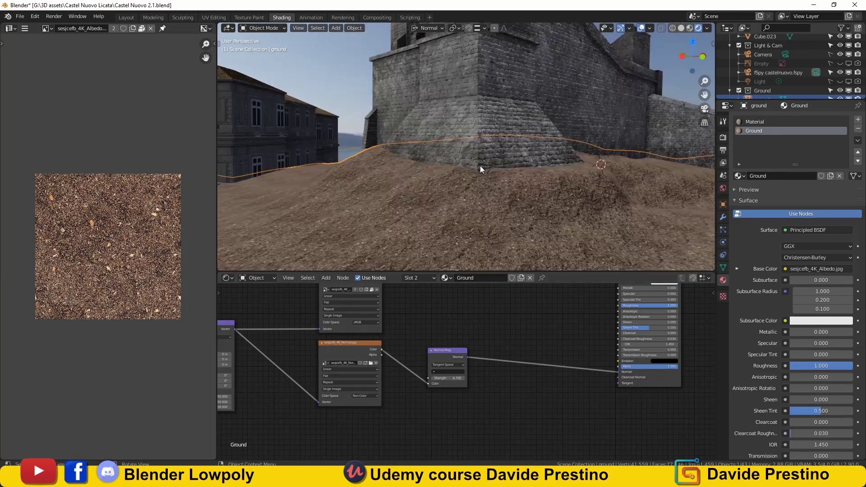
left_click(574, 323)
middle_click_drag(252, 384, 384, 385)
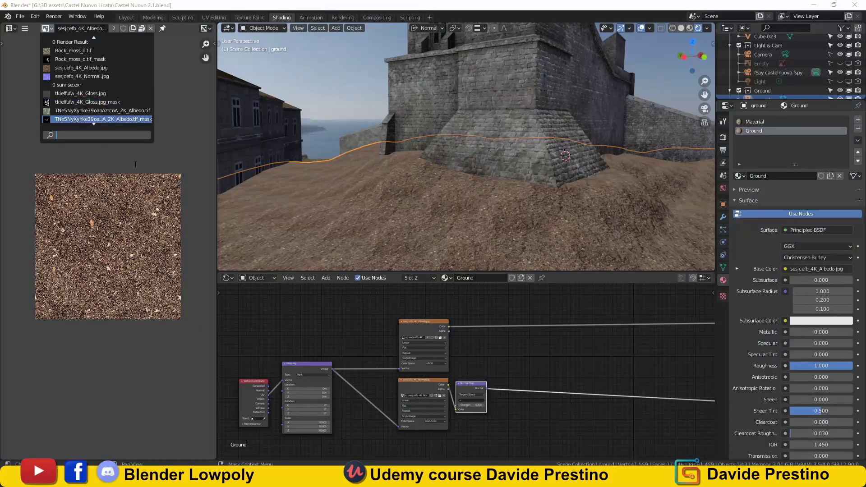
- Add tkieffufw albedo and gloss-mask image texture nodes to the Ground material
left_click_drag(136, 164, 500, 342)
middle_click_drag(571, 369, 483, 351)
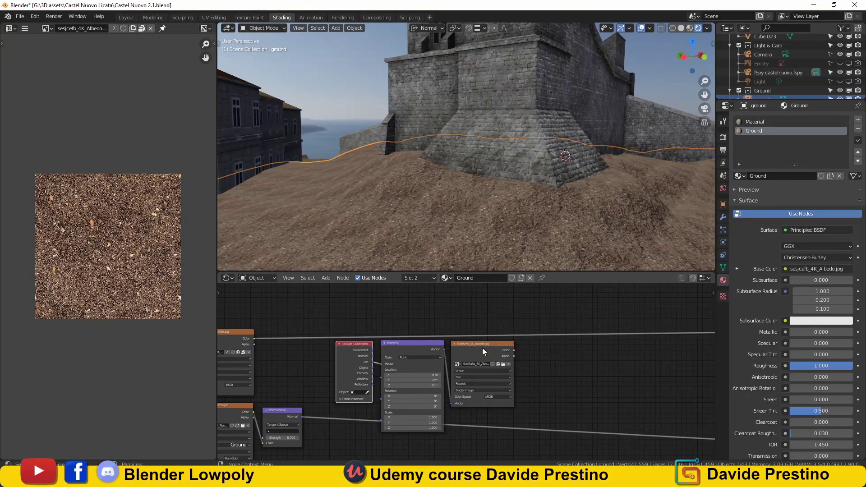
left_click(84, 94)
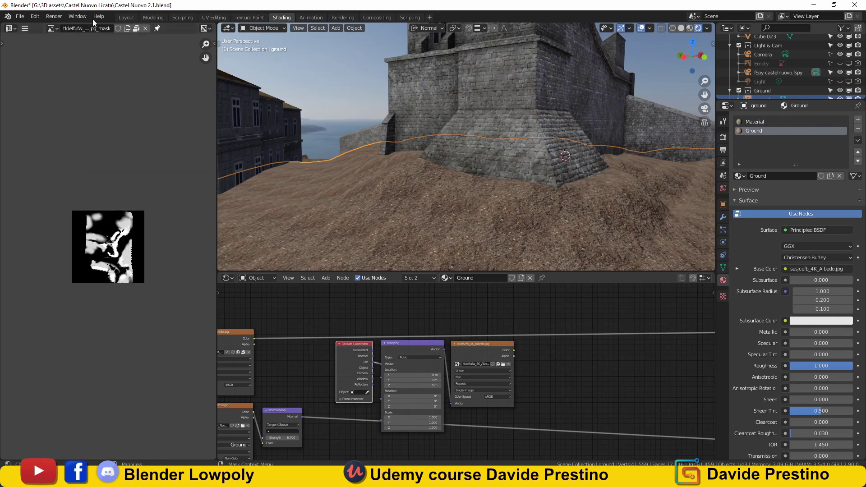
left_click_drag(108, 246, 473, 334)
mouse_move(474, 334)
middle_mouse_down()
mouse_move(509, 312)
mouse_move(444, 383)
mouse_move(367, 295)
middle_mouse_up()
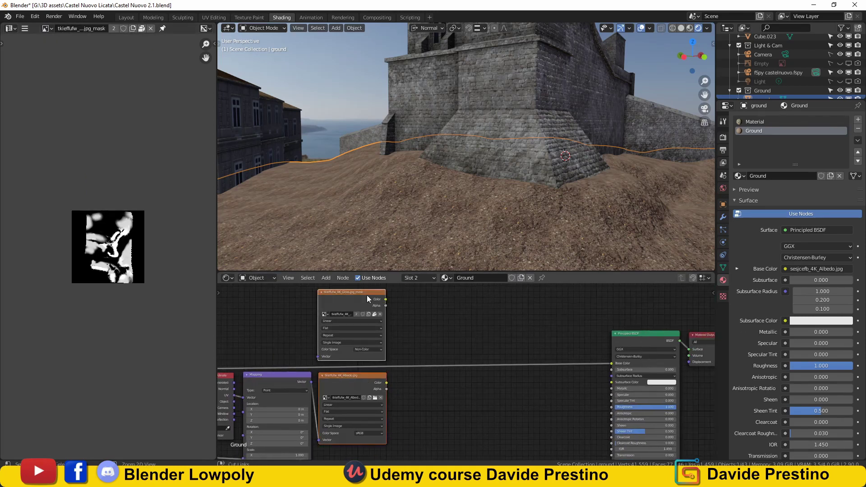
- Mix the rock albedo with the soil into Base Color using a plain Mix node
left_click_drag(600, 367, 611, 363)
scroll(469, 367, "up", 3)
left_click(471, 354)
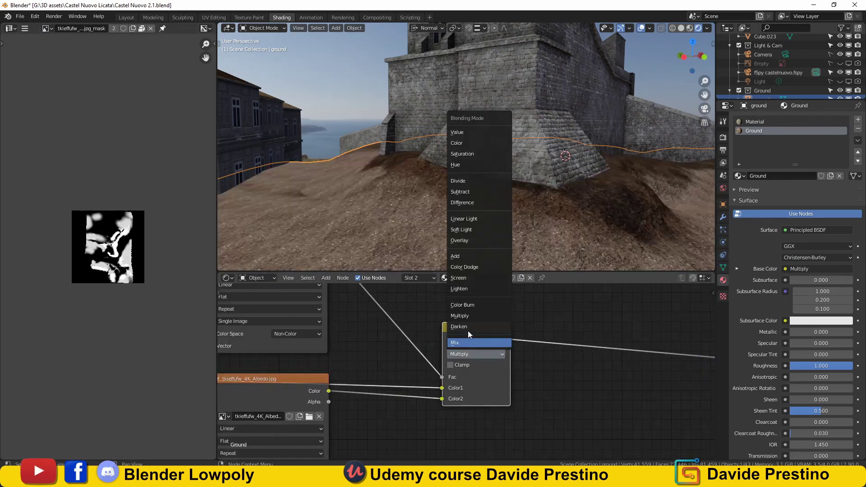
left_click(473, 267)
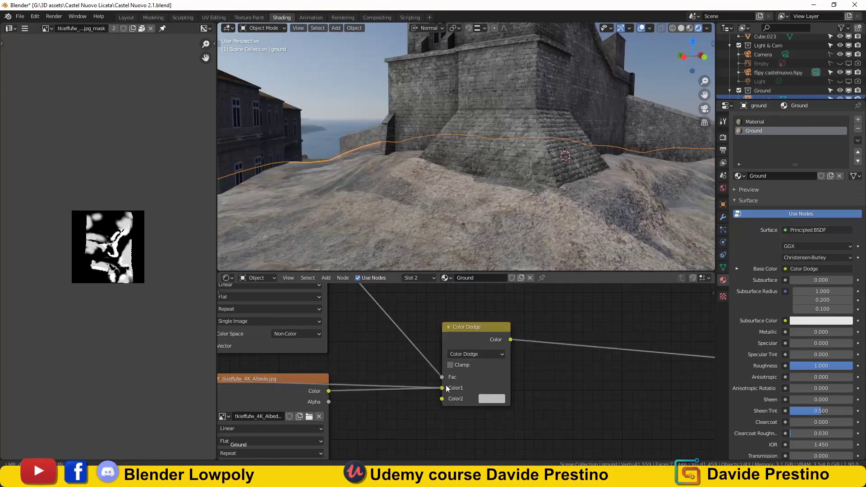
left_click_drag(446, 389, 443, 399)
mouse_move(470, 383)
middle_mouse_down()
mouse_move(508, 367)
mouse_move(623, 352)
middle_mouse_up()
left_click(454, 352)
mouse_move(541, 180)
middle_mouse_down()
mouse_move(473, 163)
mouse_move(451, 135)
middle_mouse_up()
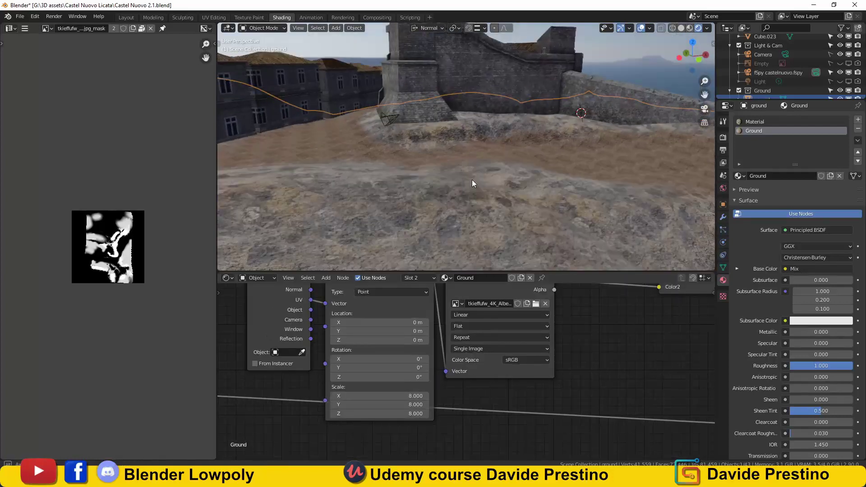
scroll(319, 359, "down", 3)
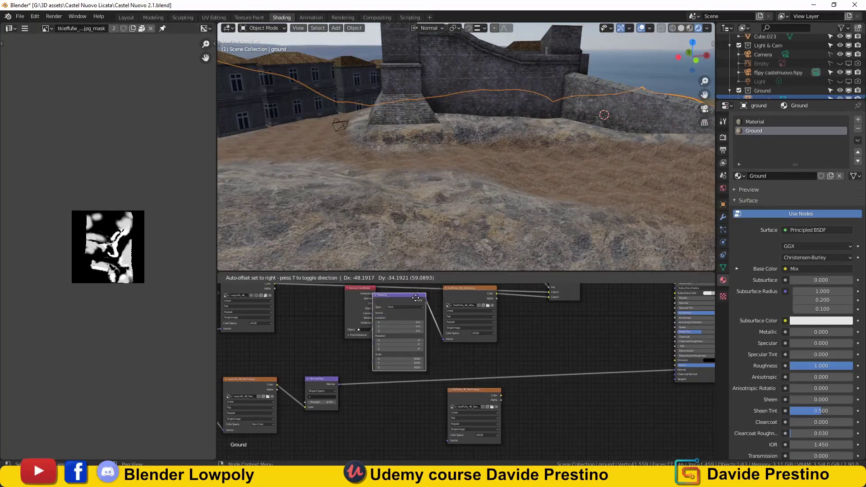
- Blend the rock and soil normals with a second Mix node and a Normal Map node
middle_click_drag(514, 406, 383, 432)
left_click_drag(387, 421, 441, 404)
scroll(418, 372, "up", 1)
middle_click_drag(418, 372, 407, 408)
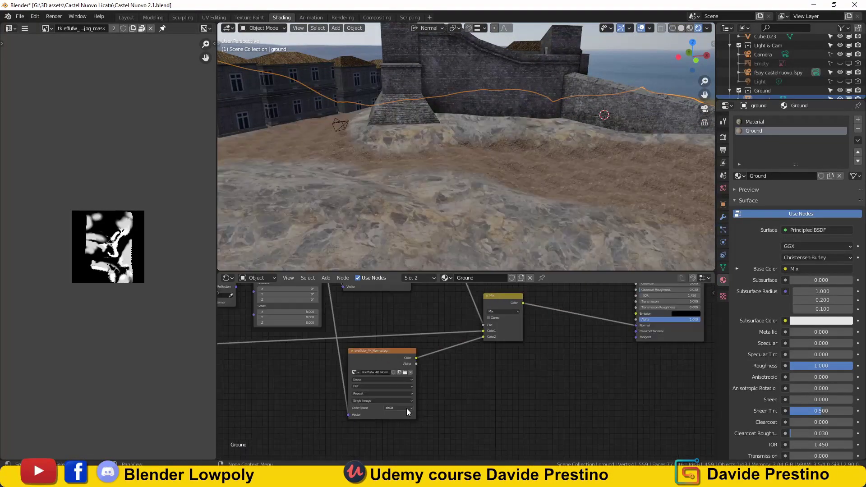
middle_click_drag(510, 365, 569, 398)
left_click(523, 410)
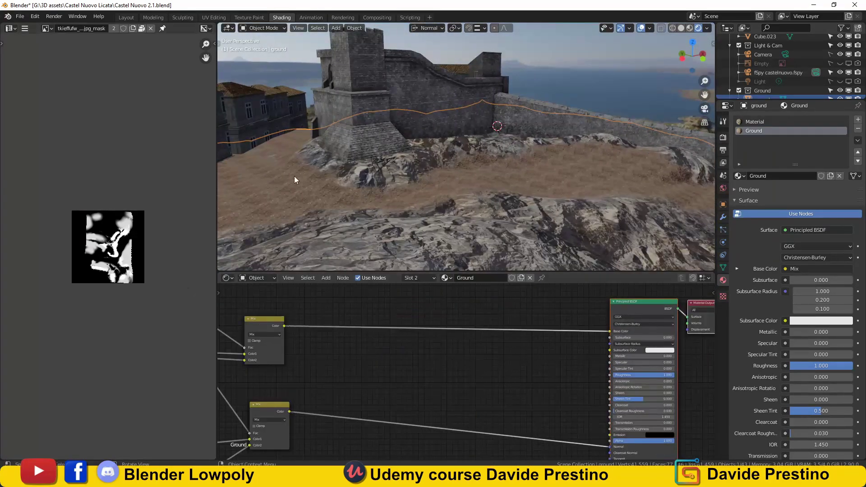
- Link the grass texture colour into the mix and add a Non-Color mask texture
left_click(466, 358)
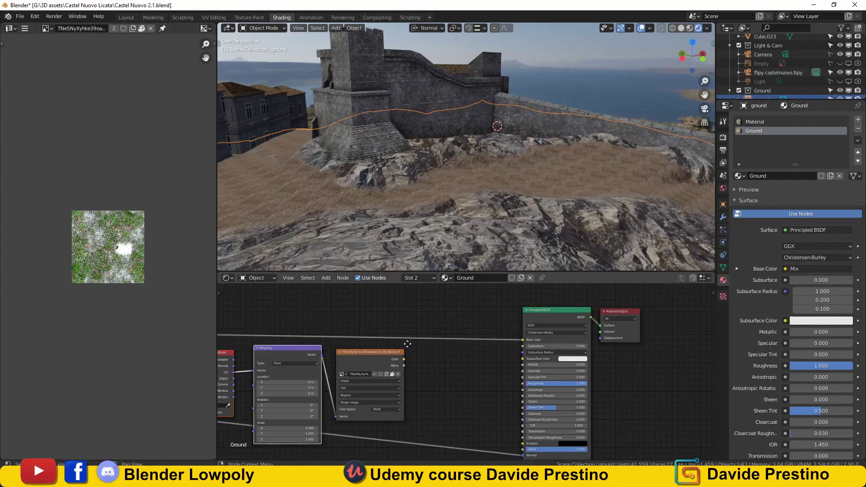
left_click_drag(491, 372, 504, 382)
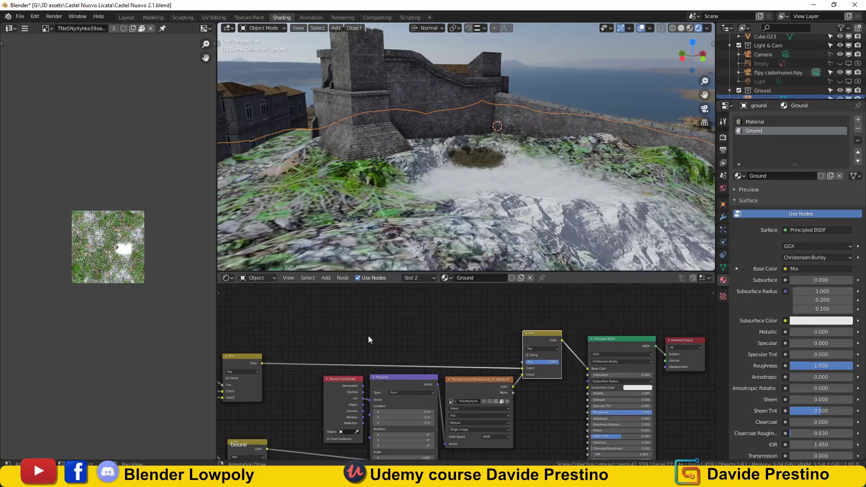
left_click_drag(48, 28, 406, 325)
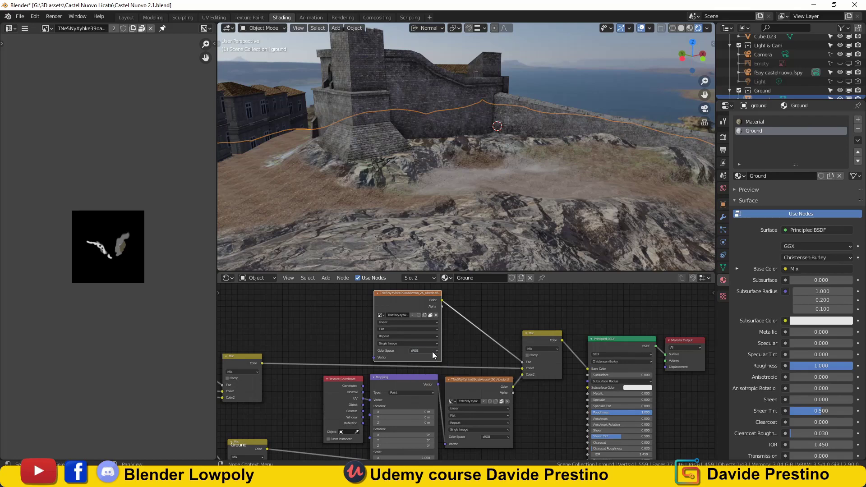
middle_click_drag(427, 184, 447, 235)
scroll(456, 379, "up", 1)
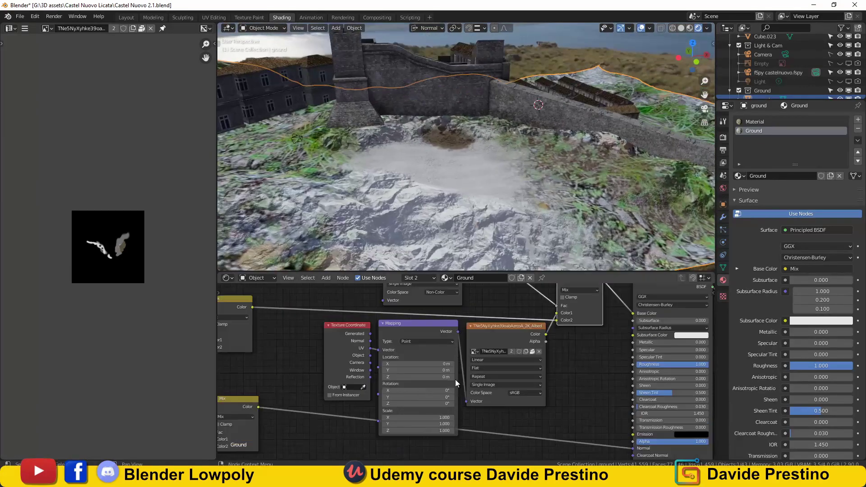
- Set the rock mapping scale to 15 and inspect the rescaled ground
type("15")
key("Return")
scroll(437, 417, "down", 3)
middle_click_drag(472, 168, 584, 55)
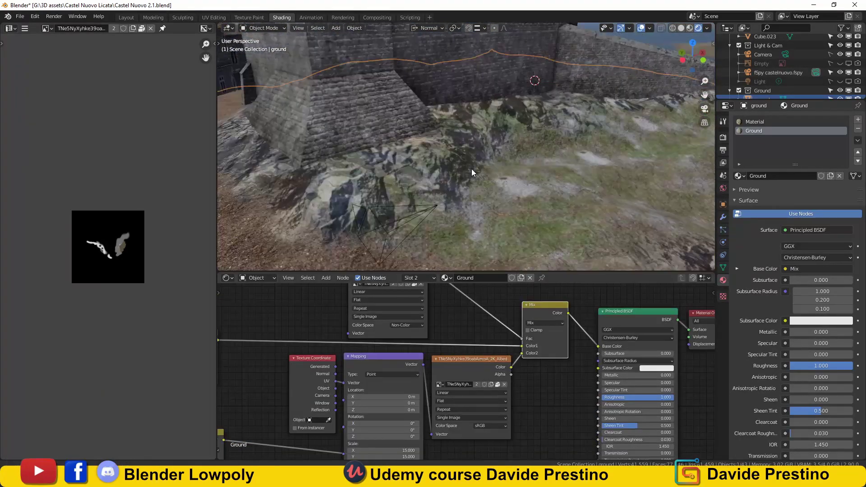
middle_click_drag(502, 317, 485, 349)
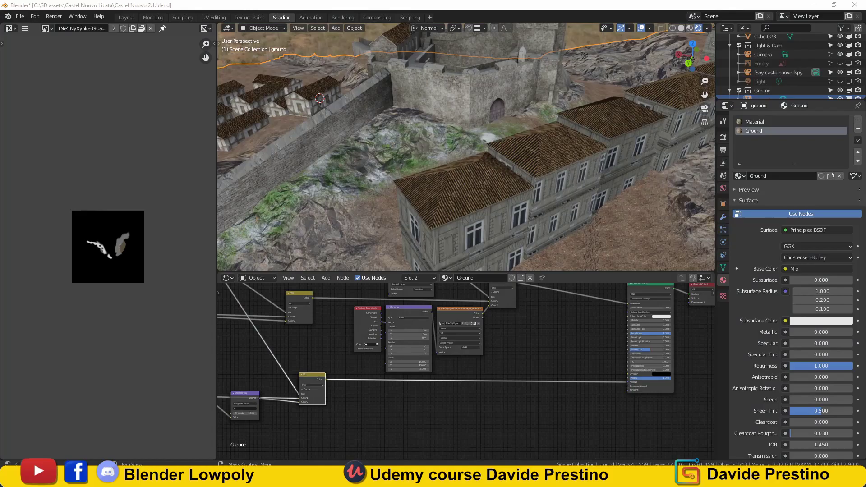
- Place the duplicated texture, Normal Map and Mix nodes near the Principled BSDF
left_click_drag(396, 419, 407, 411)
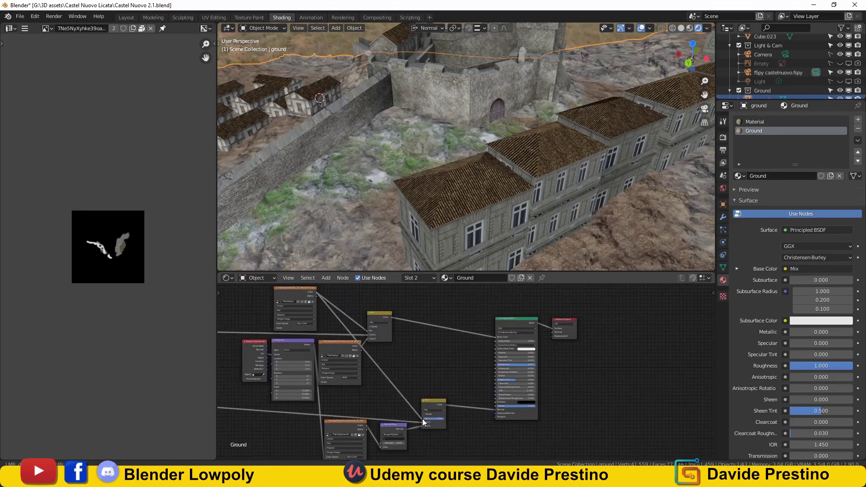
scroll(453, 326, "up", 3)
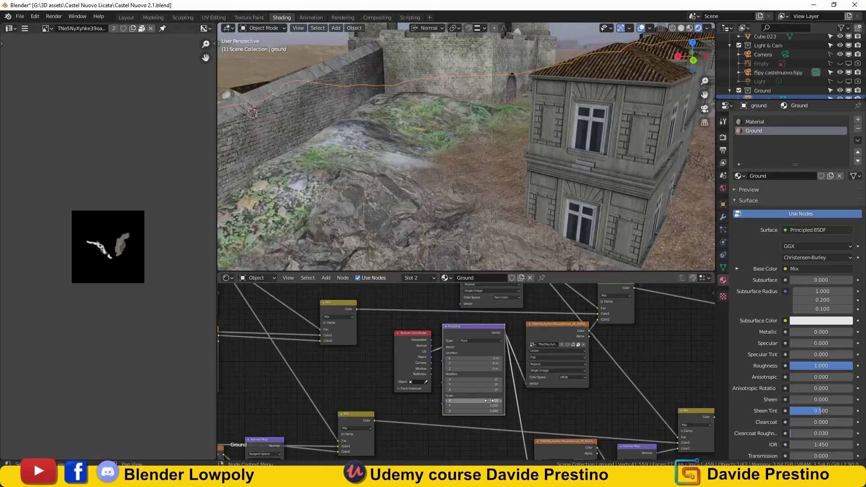
middle_click_drag(397, 170, 352, 176)
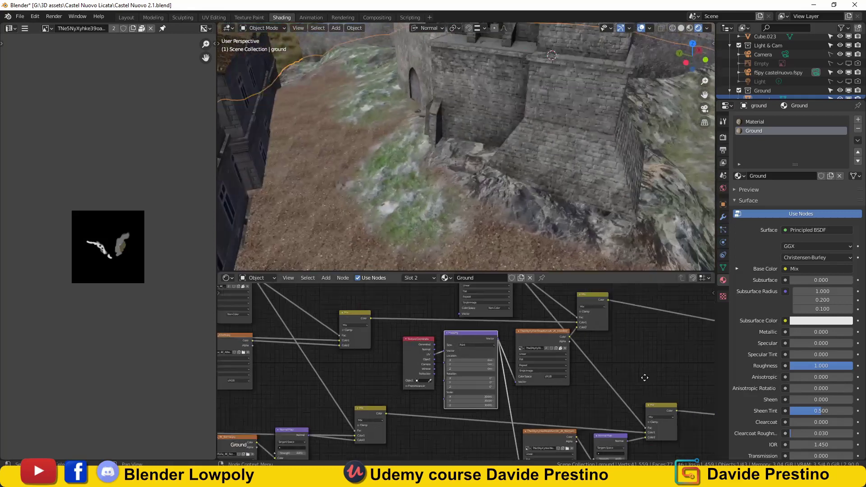
middle_click_drag(703, 302, 502, 311)
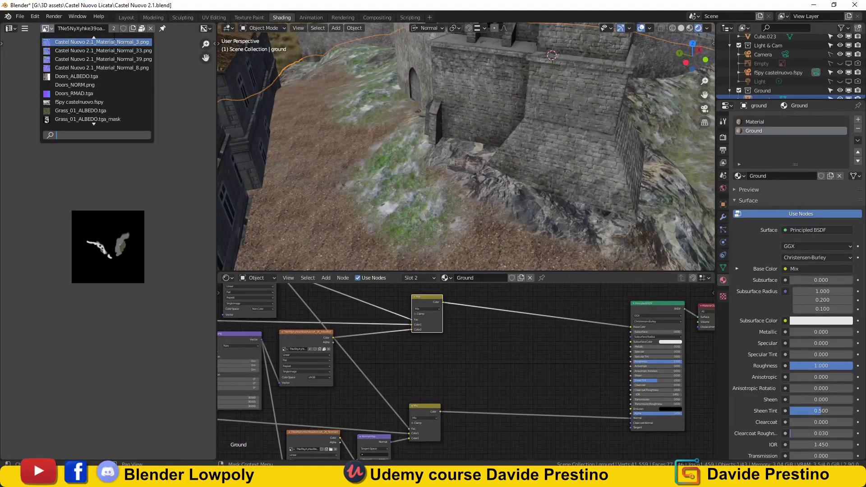
- Add the Grass_01 albedo image as a texture node in the Ground material
left_click_drag(52, 28, 537, 340)
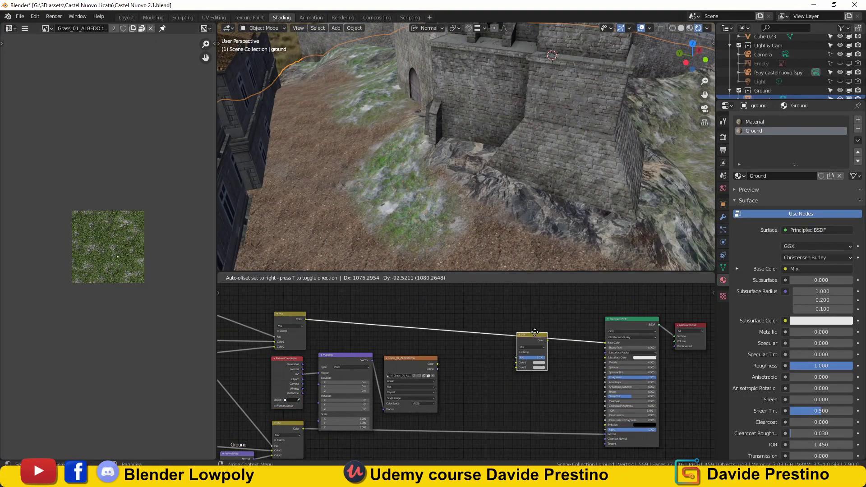
left_click(47, 28)
mouse_move(511, 355)
middle_mouse_down()
mouse_move(411, 371)
mouse_move(360, 365)
middle_mouse_up()
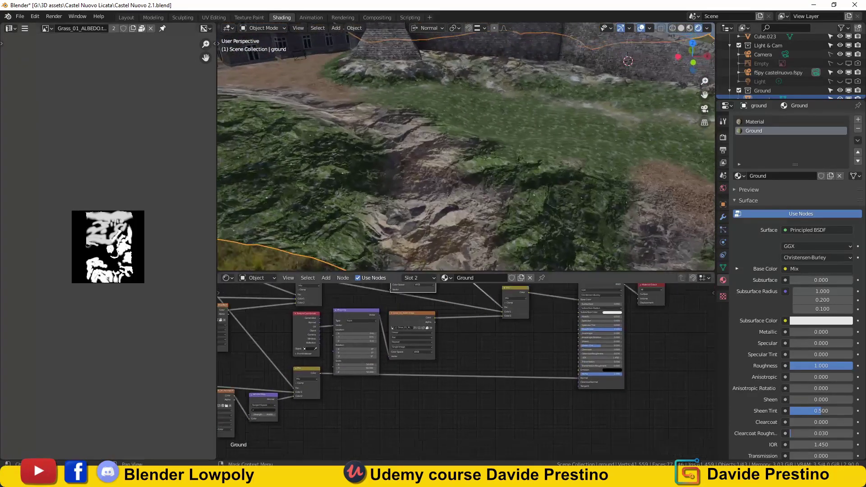
scroll(362, 420, "up", 1)
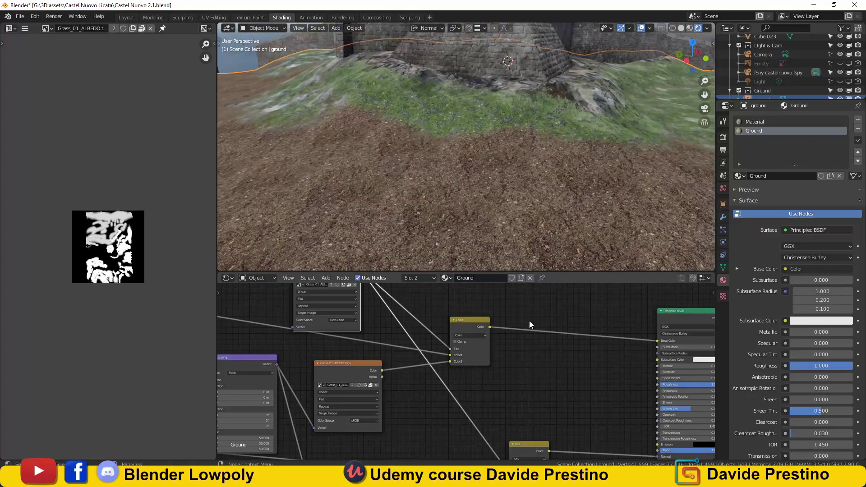
- Set the grass mix node's blending to Add, also trying Color Dodge
left_click(512, 371)
left_click(493, 281)
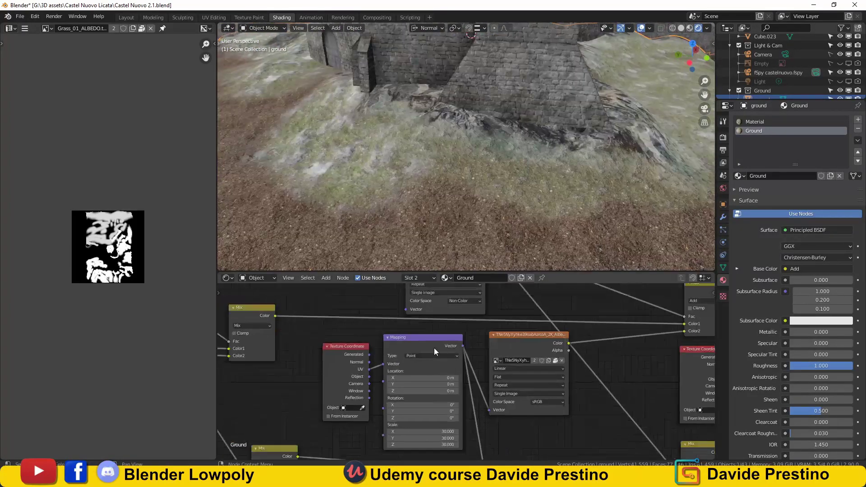
left_click(521, 268)
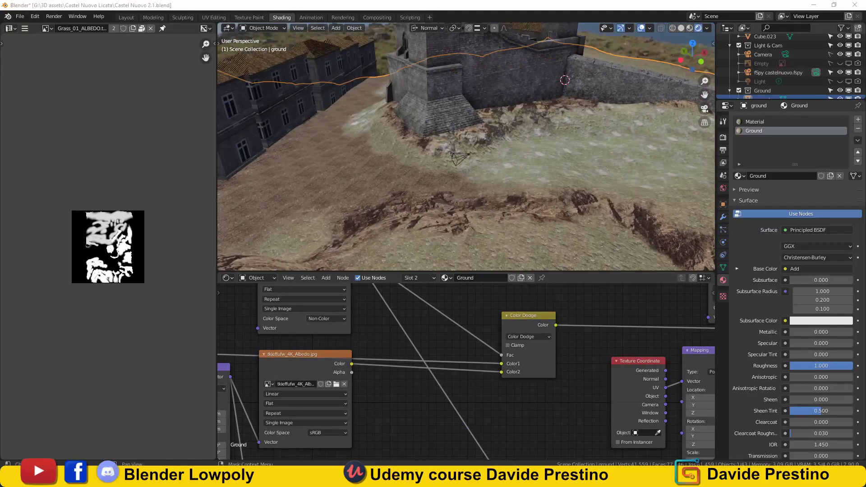
middle_click_drag(350, 288, 352, 313)
left_click(528, 361)
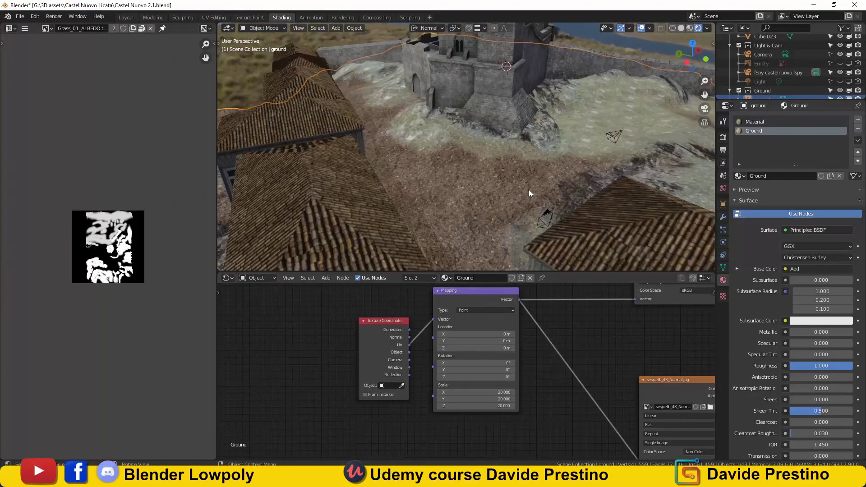
left_click(46, 28)
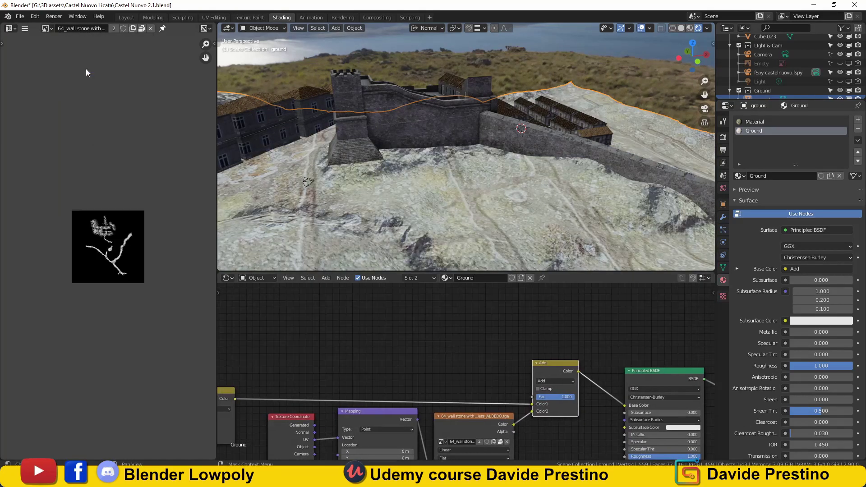
- Add the 64_wall stone albedo node at mapping scale 20 and connect its normal map to the shader
left_click(420, 367)
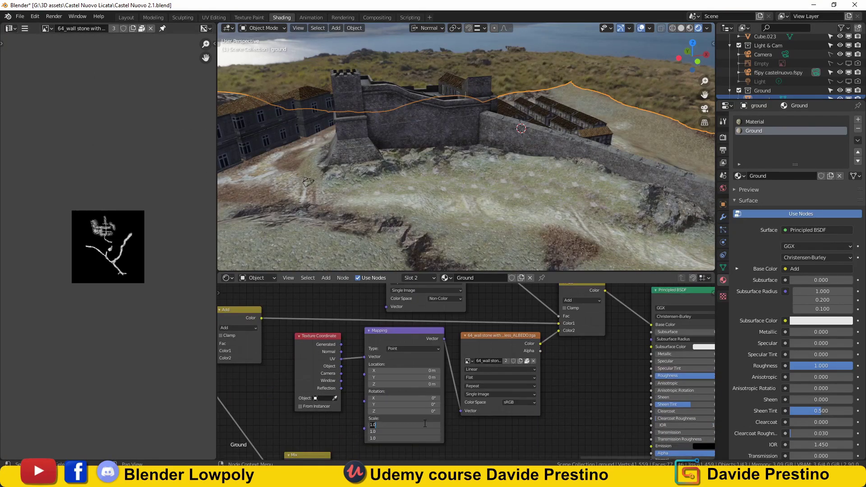
middle_click_drag(325, 180, 384, 166)
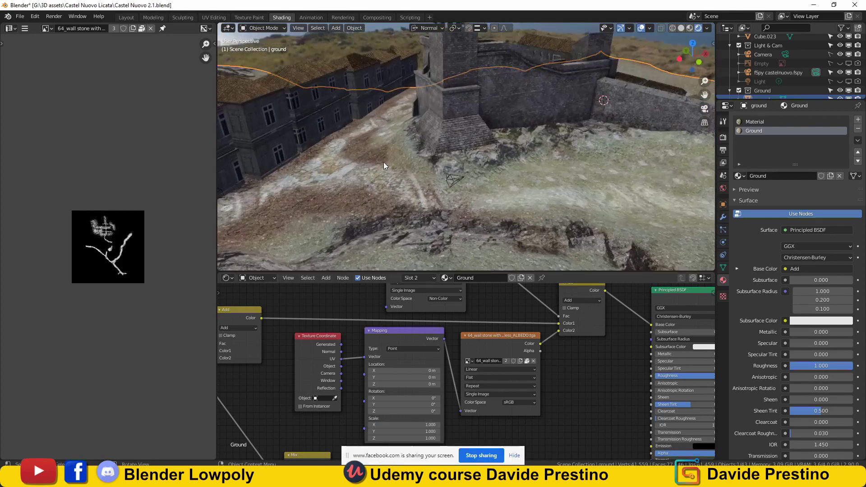
middle_click_drag(516, 215, 496, 226)
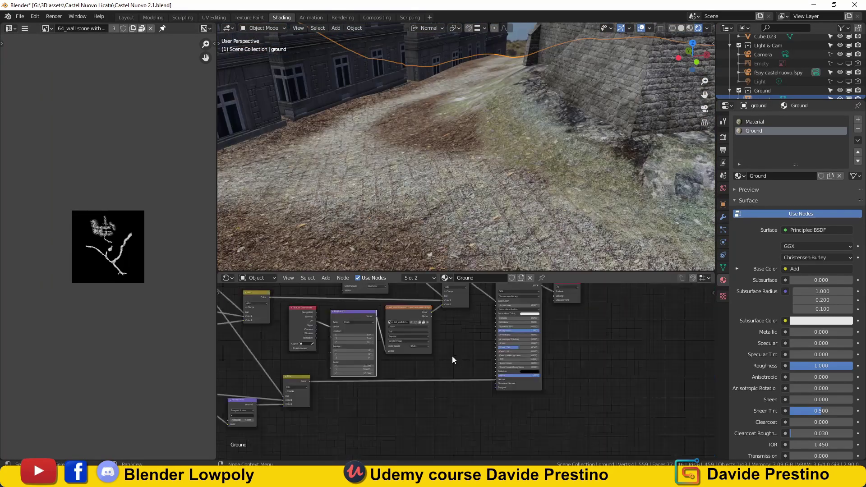
scroll(452, 355, "down", 3)
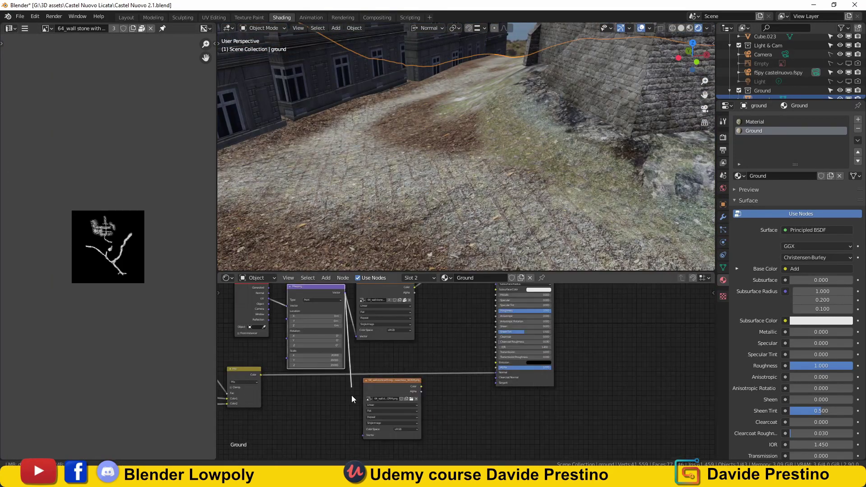
scroll(351, 395, "up", 1)
left_click(525, 412)
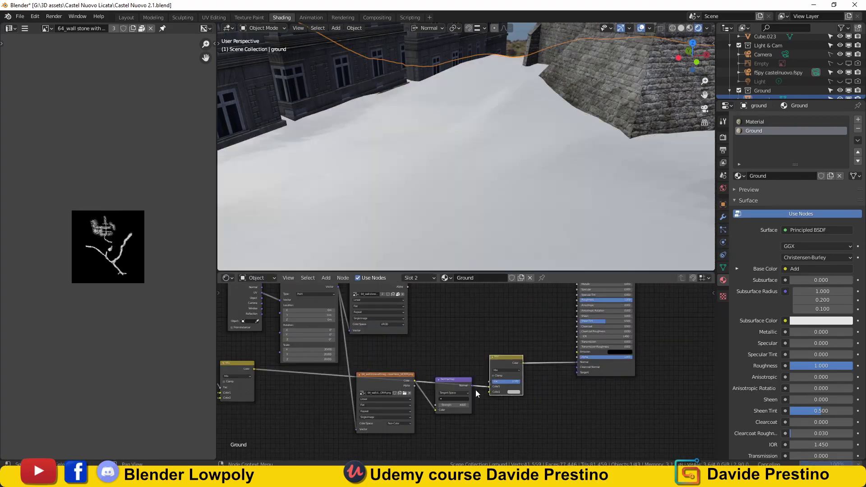
scroll(476, 390, "down", 3)
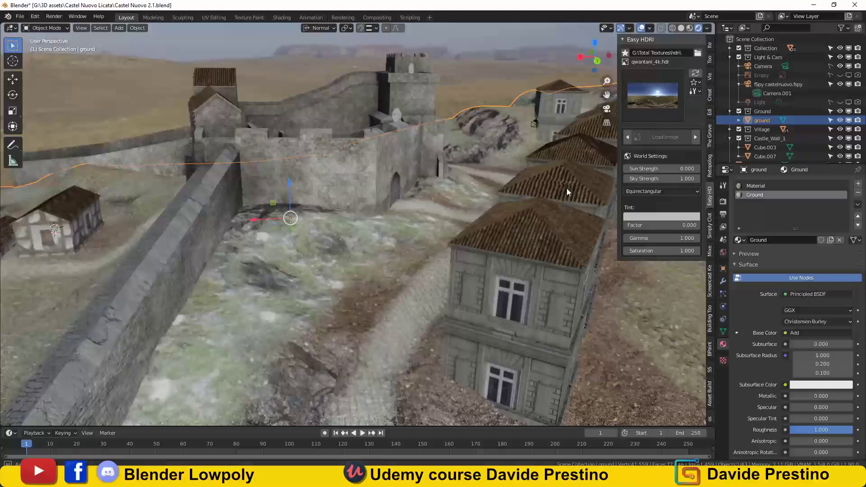
- Review the grass material properties, including emission colour, for a Specular 0, Roughness 1 finish
middle_click_drag(566, 188, 401, 216)
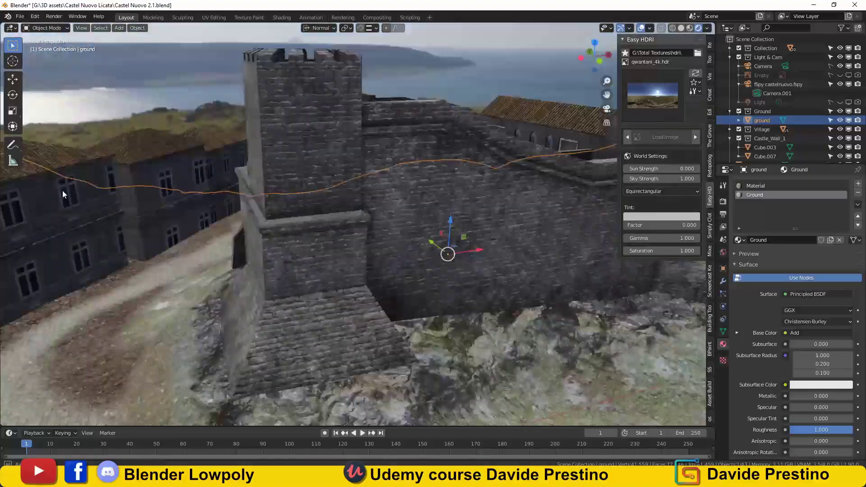
scroll(400, 215, "down", 5)
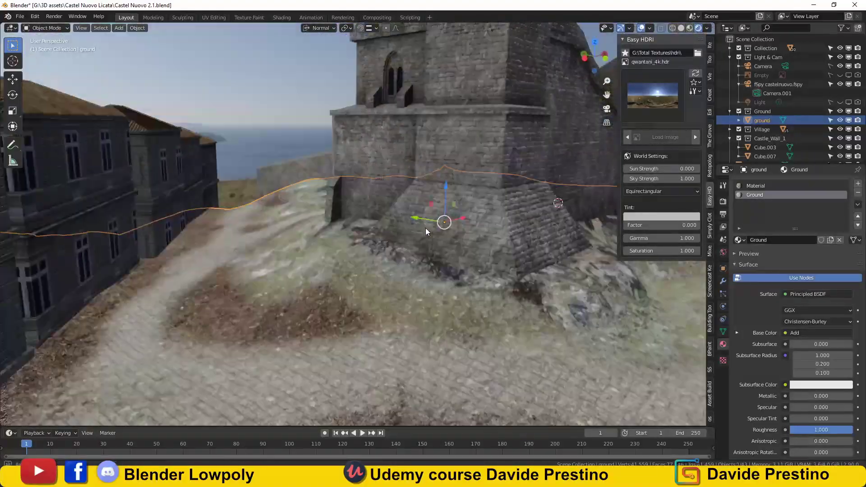
scroll(426, 228, "down", 5)
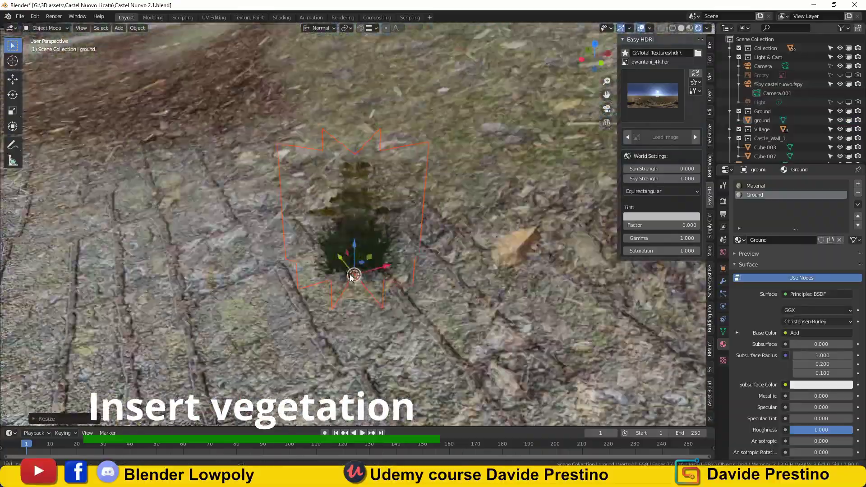
scroll(810, 300, "down", 5)
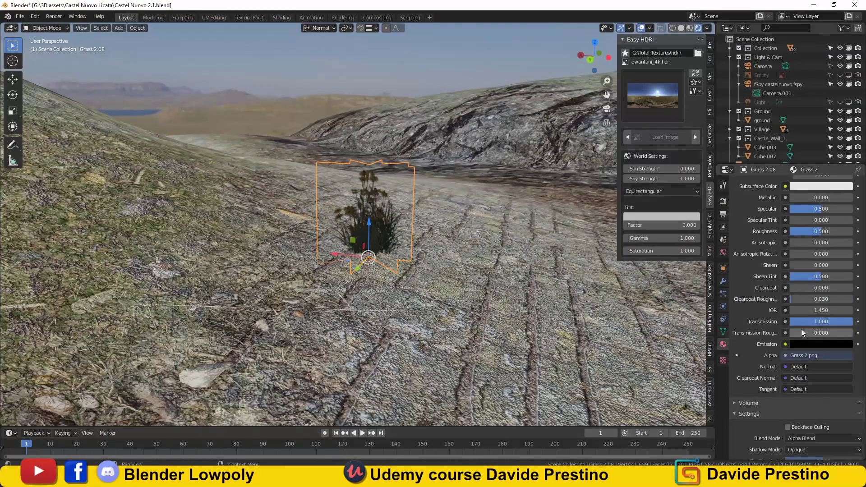
scroll(808, 325, "up", 5)
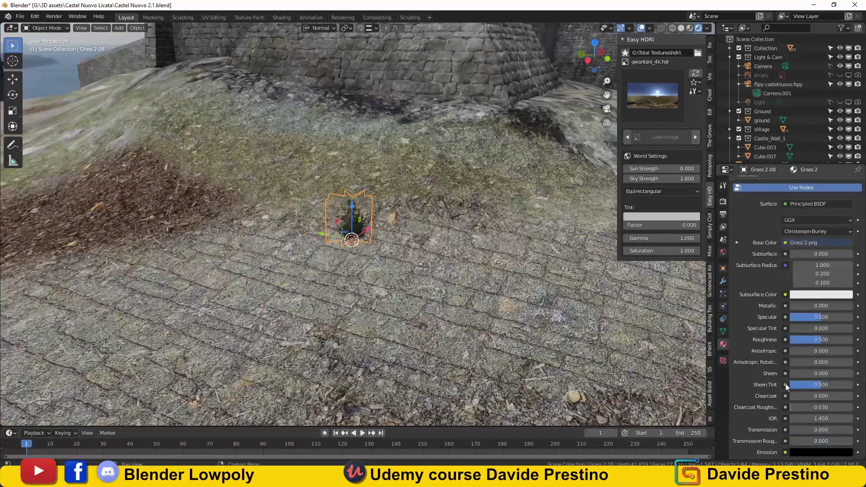
scroll(787, 387, "down", 1)
left_click(821, 434)
scroll(812, 316, "up", 2)
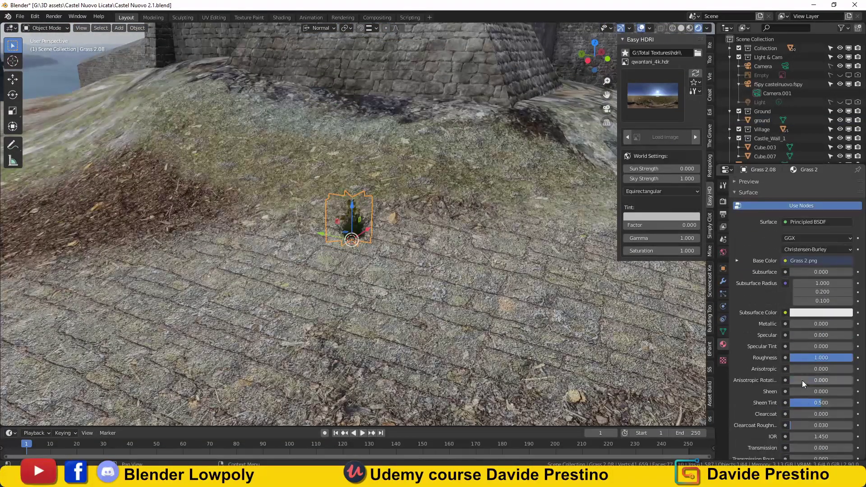
scroll(818, 304, "up", 1)
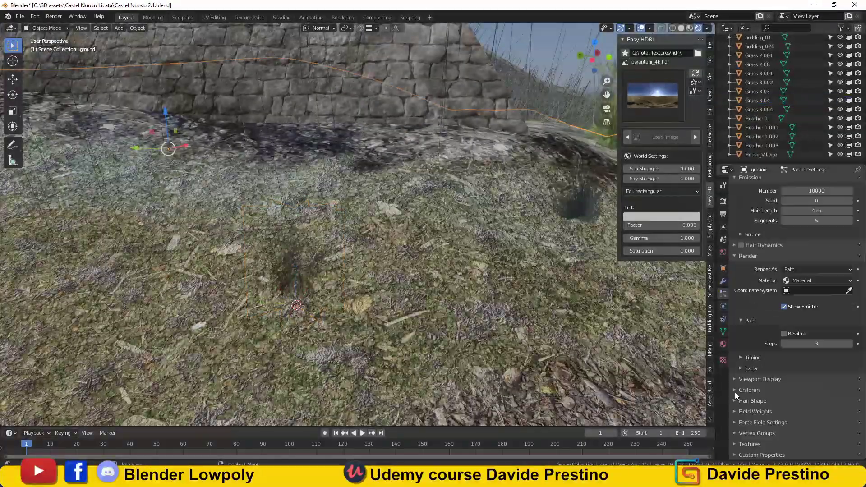
- Render the ground's particles as objects using Grass 3.04 as the instance
scroll(790, 384, "down", 1)
left_click(852, 374)
scroll(766, 352, "up", 1)
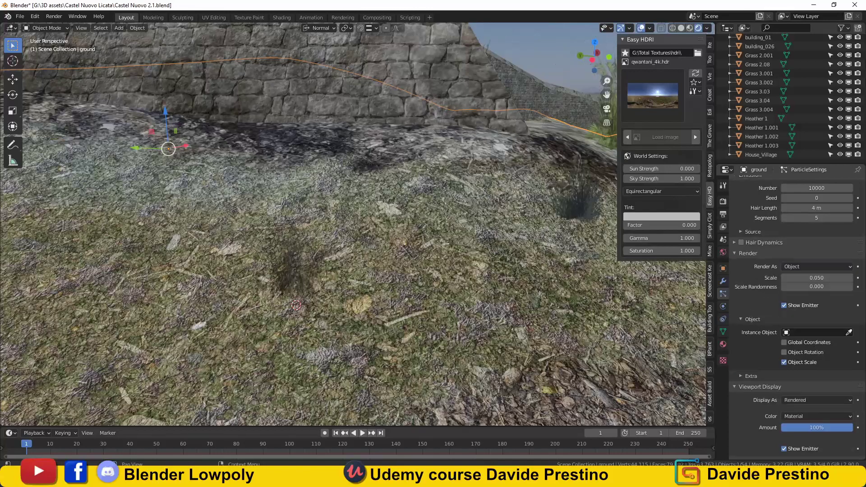
type("gra")
left_click(777, 400)
scroll(792, 374, "up", 3)
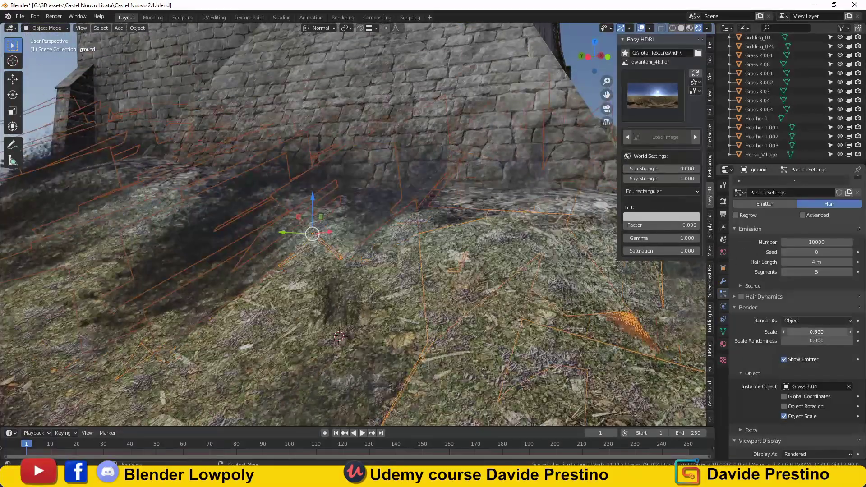
scroll(795, 378, "down", 4)
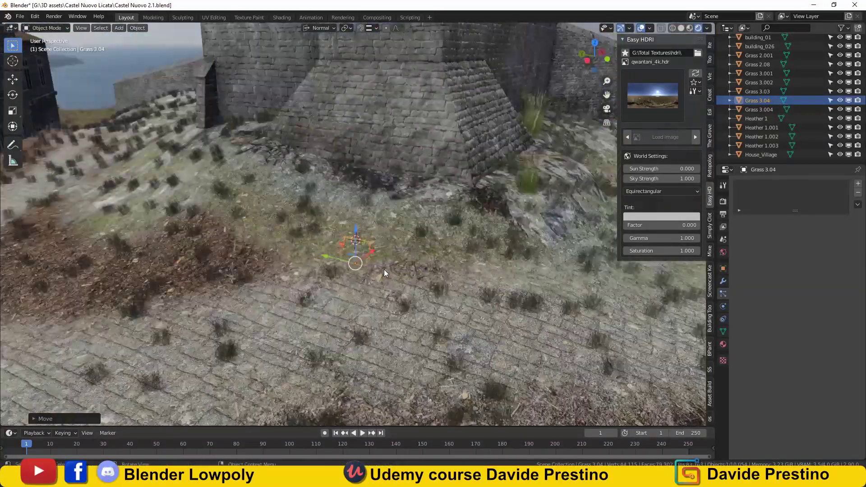
- Set the particle count to 10000 and switch the ground into Particle Edit mode
left_click(723, 293)
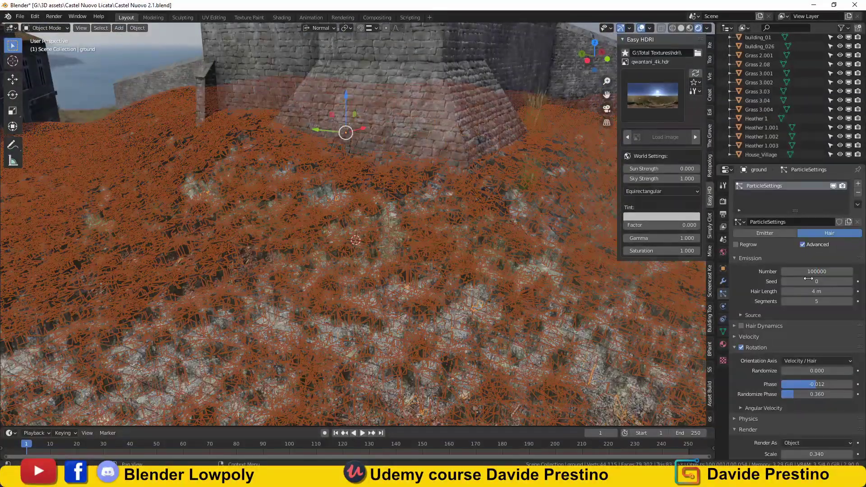
type("10000")
key("Return")
middle_click_drag(361, 226, 406, 203)
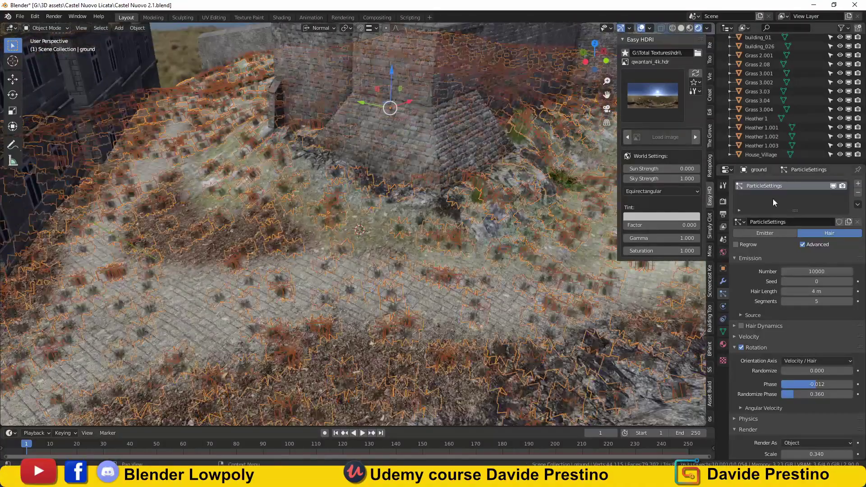
left_click(47, 28)
left_click(44, 98)
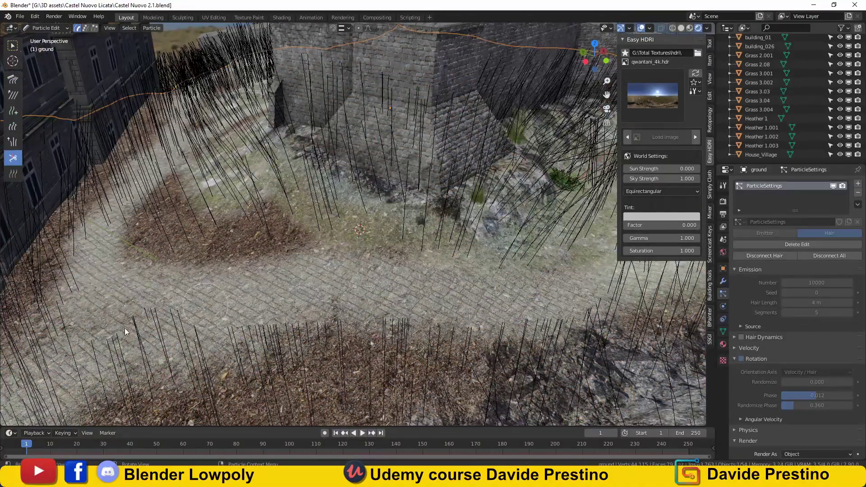
- Inspect the grass strands from above and save the Castel Nuovo .blend file
middle_click_drag(125, 332, 333, 250)
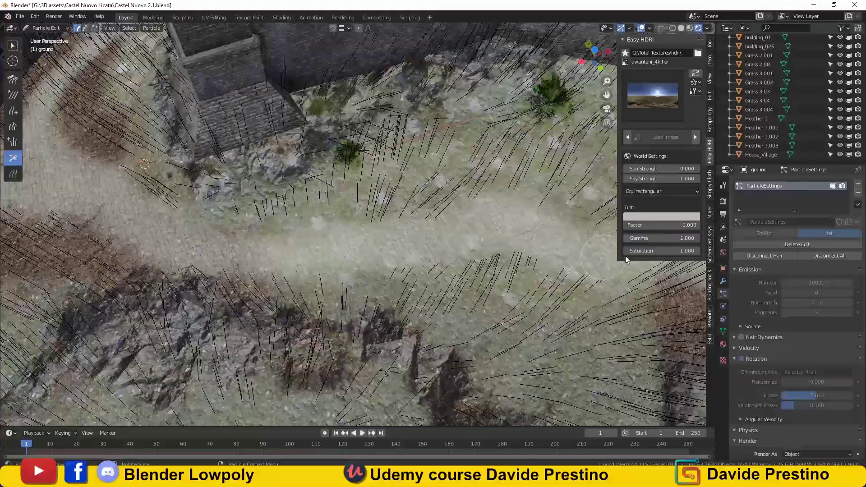
scroll(627, 259, "down", 3)
scroll(589, 326, "down", 4)
scroll(324, 90, "up", 3)
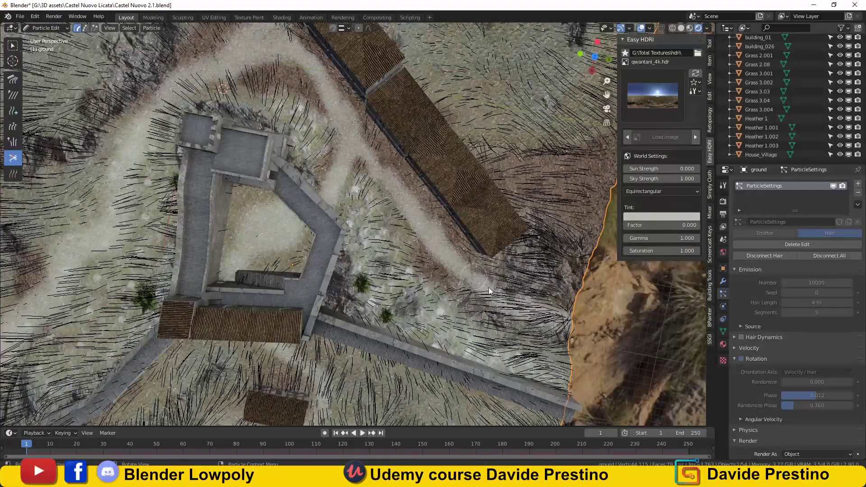
scroll(490, 291, "down", 3)
scroll(393, 232, "up", 4)
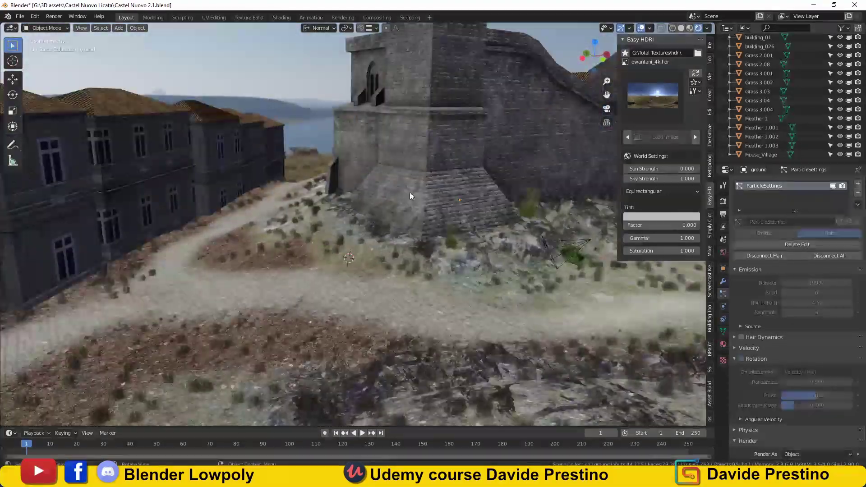
left_click(20, 16)
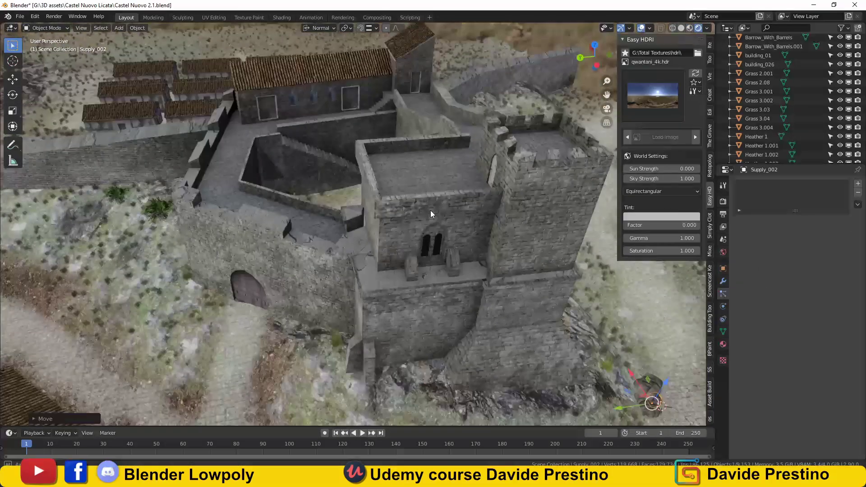
- Snap the cursor to the tower top and paste the copied crane prop there
middle_click_drag(430, 214, 402, 196)
key("shift+s")
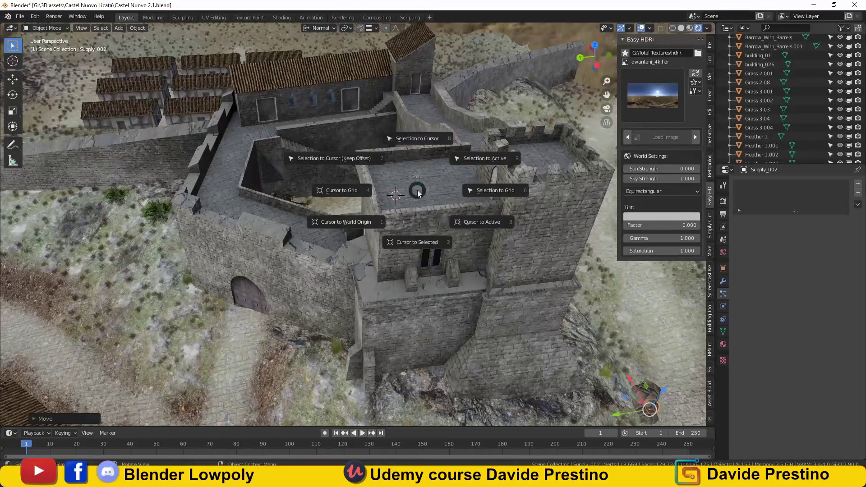
left_click(412, 140)
middle_click_drag(412, 140, 421, 226)
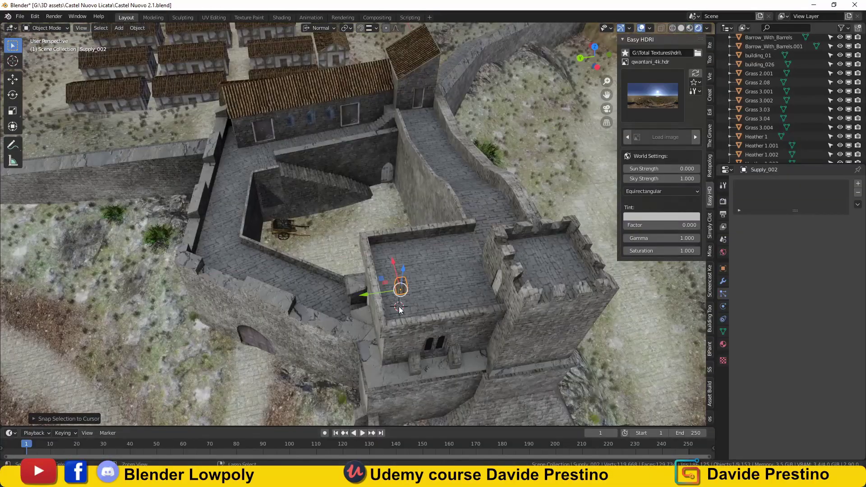
key("ctrl+v")
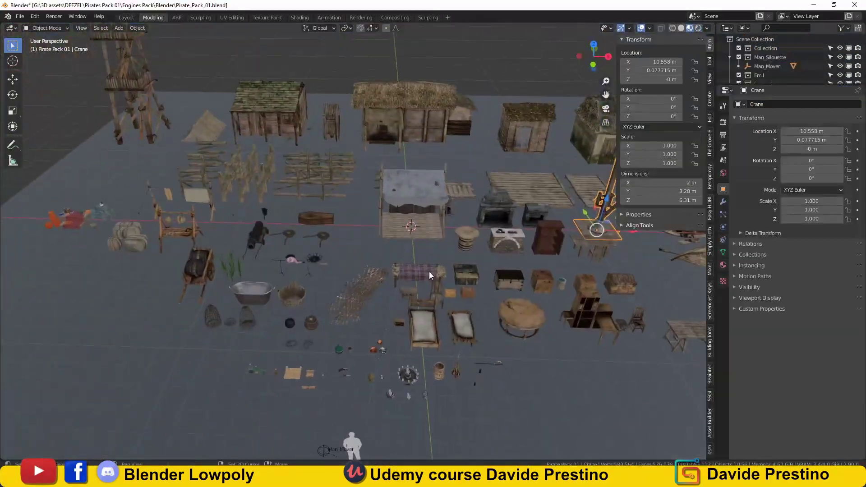
- Select the Box_3 crate in the Pirate Pack file and return to the castle
middle_click_drag(429, 272, 340, 288)
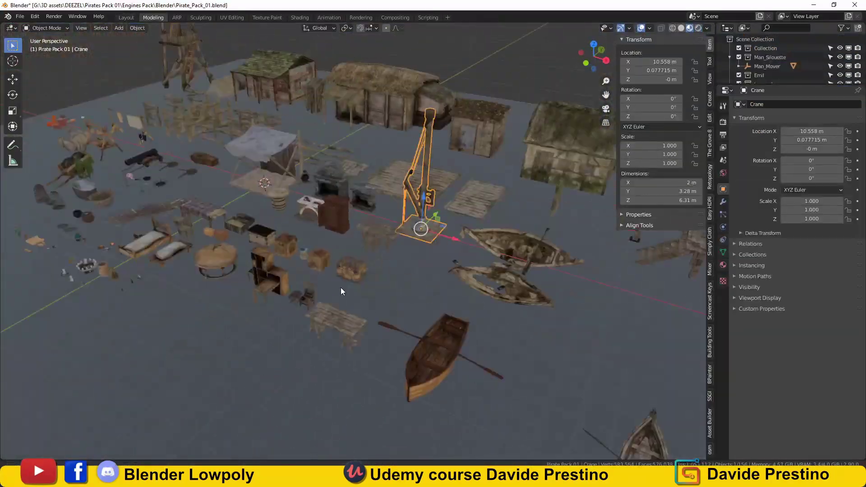
left_click(460, 272)
left_click(226, 440)
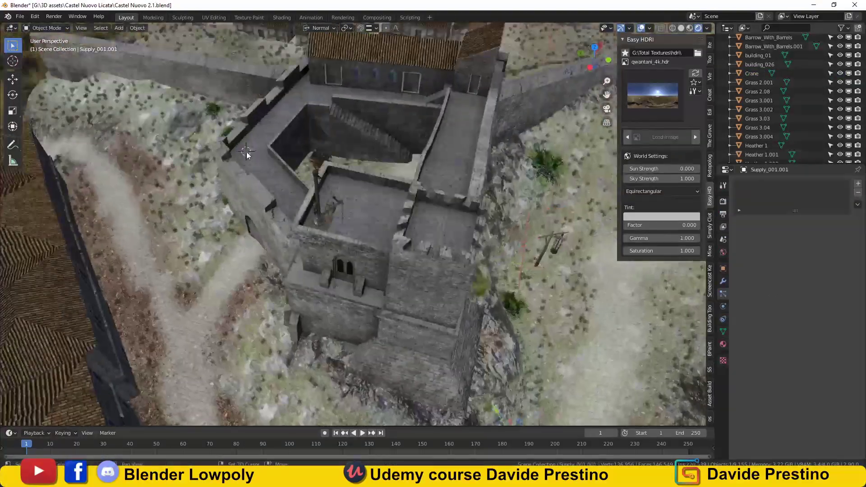
left_click(156, 311)
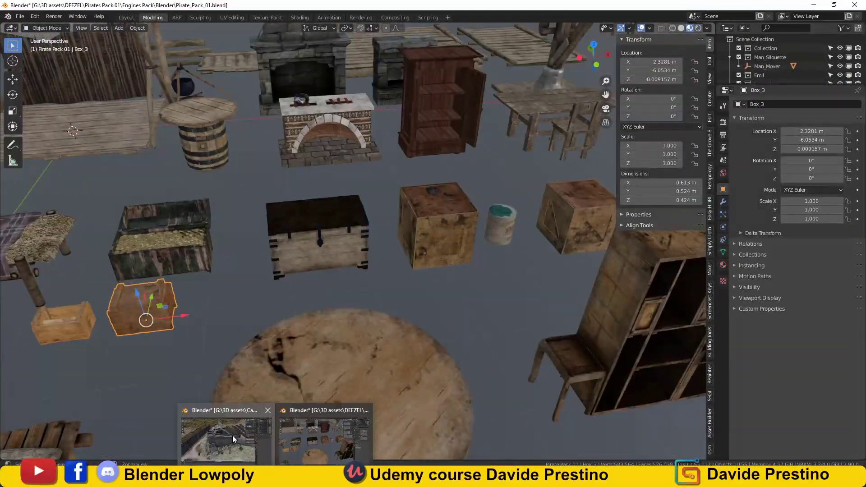
left_click(232, 435)
- Snap the pasted Box_3 crate to the cursor and move it around the courtyard
left_click(247, 261)
middle_click_drag(247, 261, 302, 286)
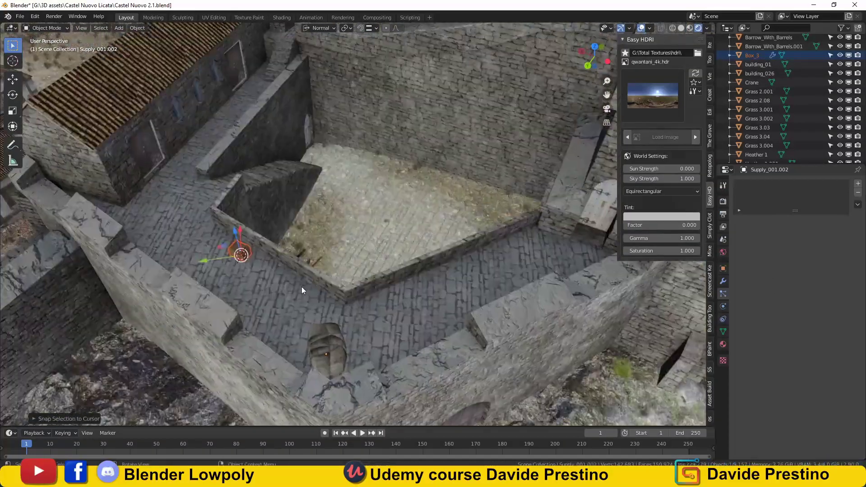
key("g")
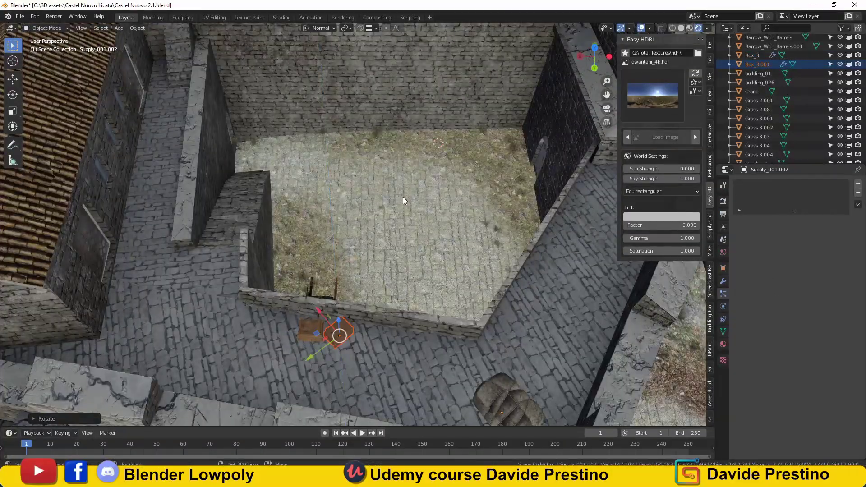
mouse_move(402, 197)
middle_mouse_down()
mouse_move(434, 218)
mouse_move(337, 183)
mouse_move(334, 215)
middle_mouse_up()
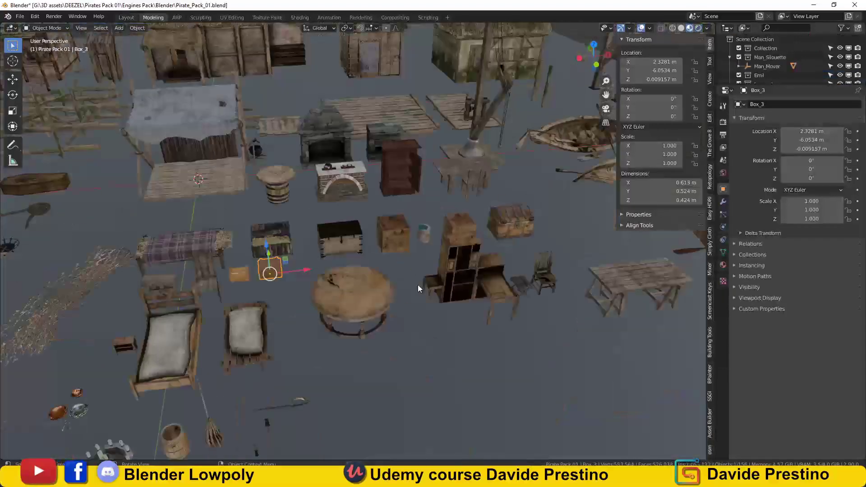
middle_click_drag(418, 285, 467, 234)
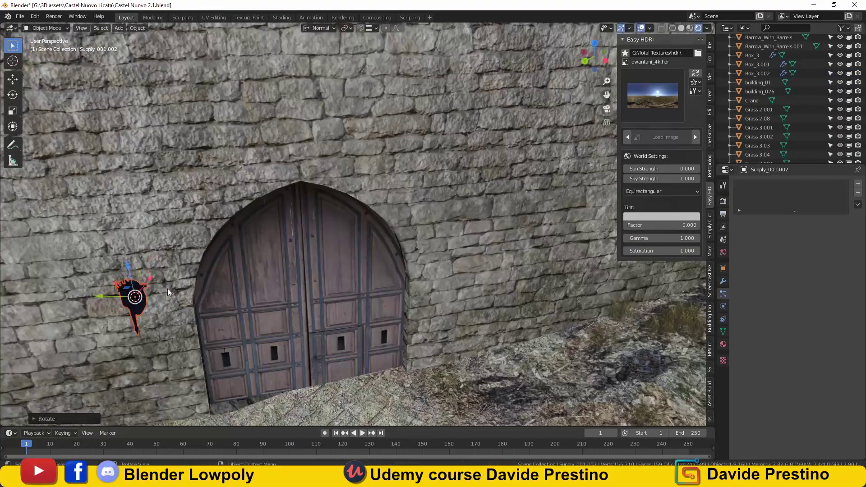
mouse_move(444, 262)
middle_mouse_down()
mouse_move(152, 210)
mouse_move(347, 226)
mouse_move(293, 206)
mouse_move(248, 207)
mouse_move(298, 260)
middle_mouse_up()
- Rotate the Water Well into place beside the market stand
left_click(156, 206)
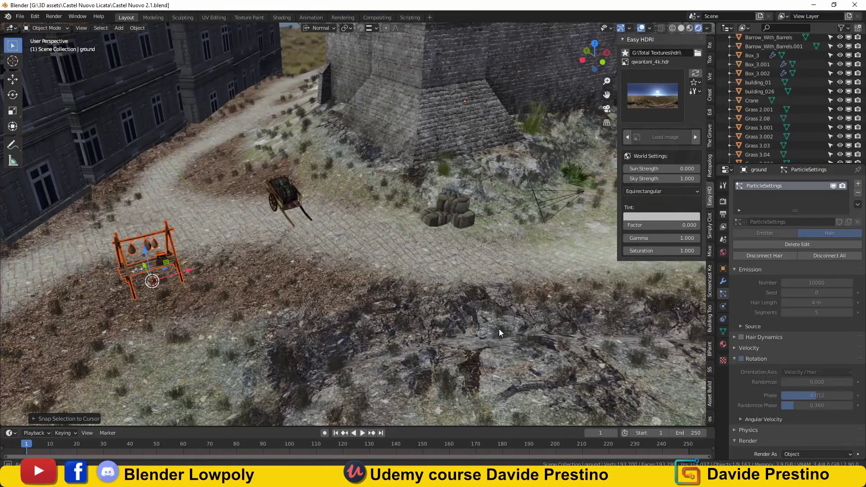
middle_click_drag(499, 329, 359, 248)
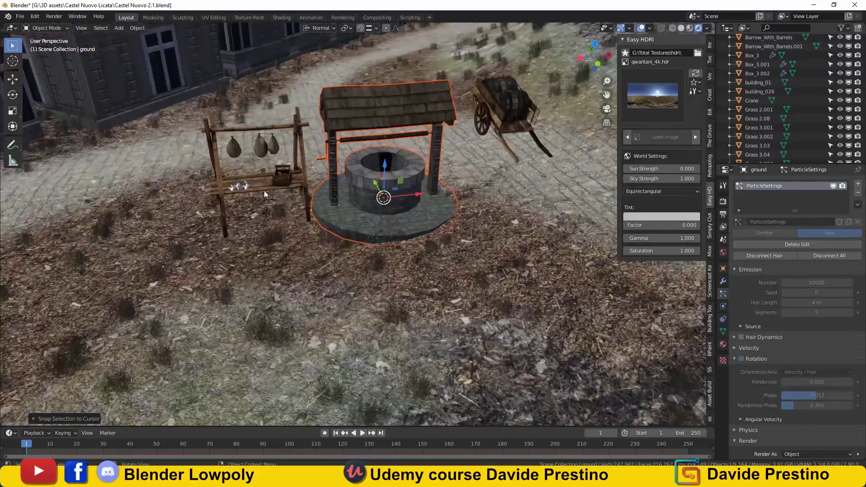
key("r")
left_click(385, 205)
scroll(384, 206, "down", 5)
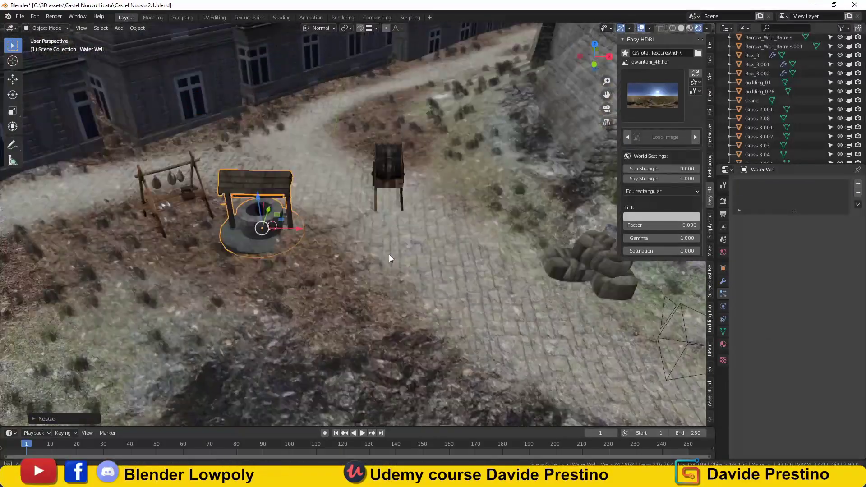
- Replace building_01 with the pasted pirate-pack house and snap it into position
middle_click_drag(385, 206, 266, 159)
left_click(265, 157)
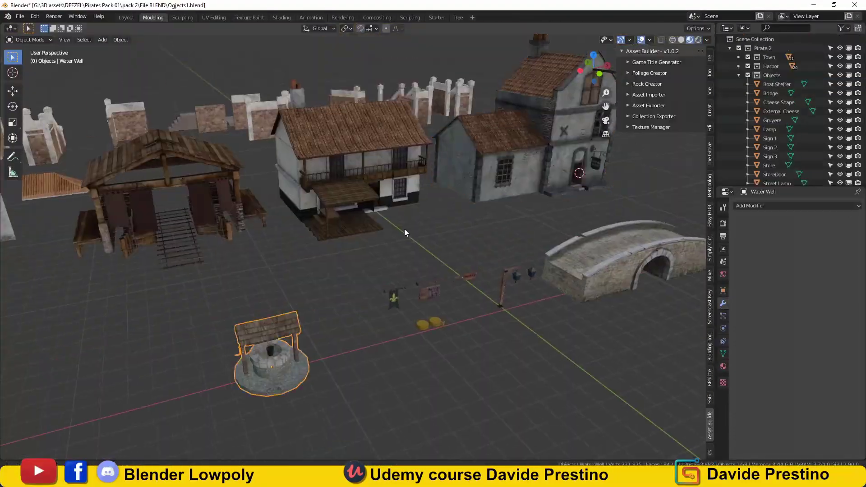
left_click(242, 437)
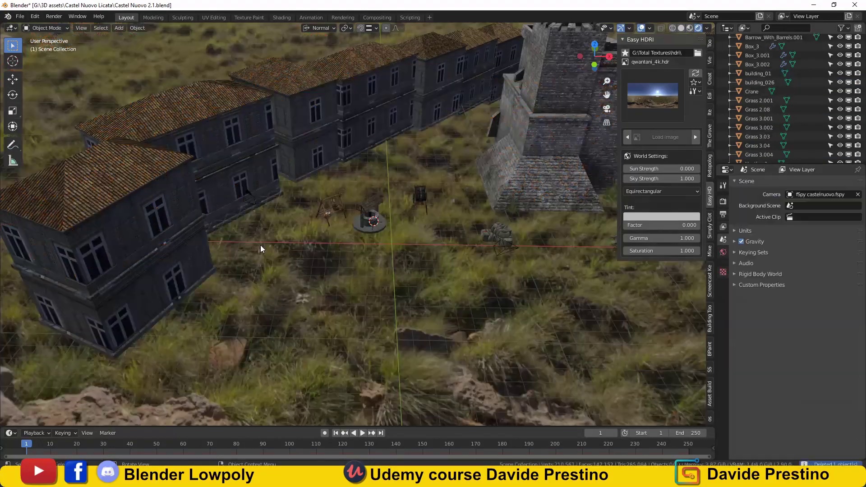
left_click(206, 108)
key("Delete")
key("ctrl+v")
middle_click_drag(206, 109, 244, 194)
key("shift+s")
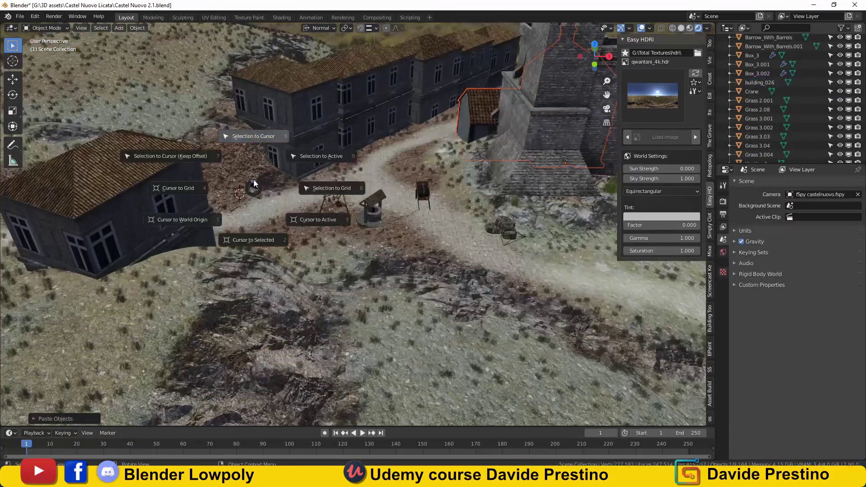
left_click(317, 183)
scroll(264, 182, "up", 3)
scroll(257, 172, "up", 2)
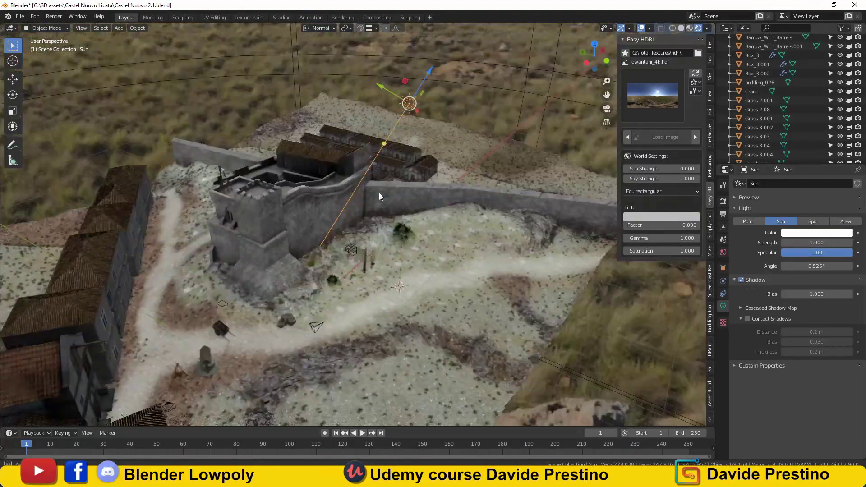
- Orbit down to a low view of the castle with the sea behind
mouse_move(379, 193)
middle_mouse_down()
mouse_move(446, 235)
mouse_move(348, 265)
middle_mouse_up()
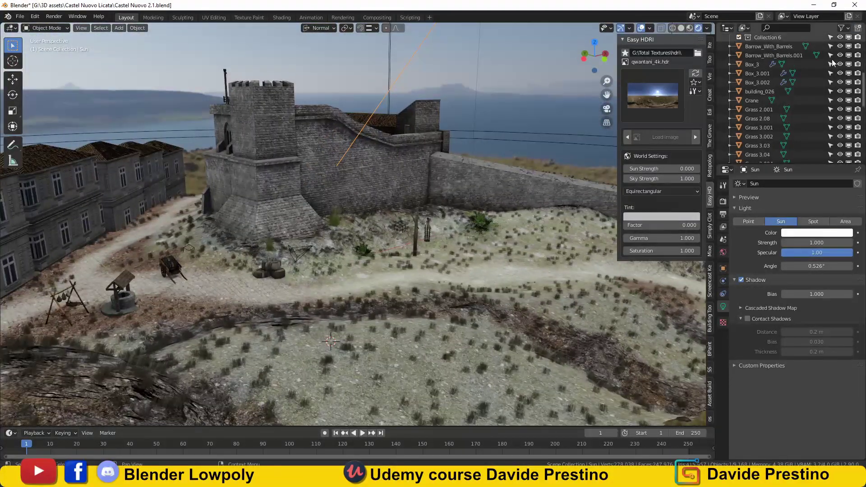
scroll(830, 85, "up", 3)
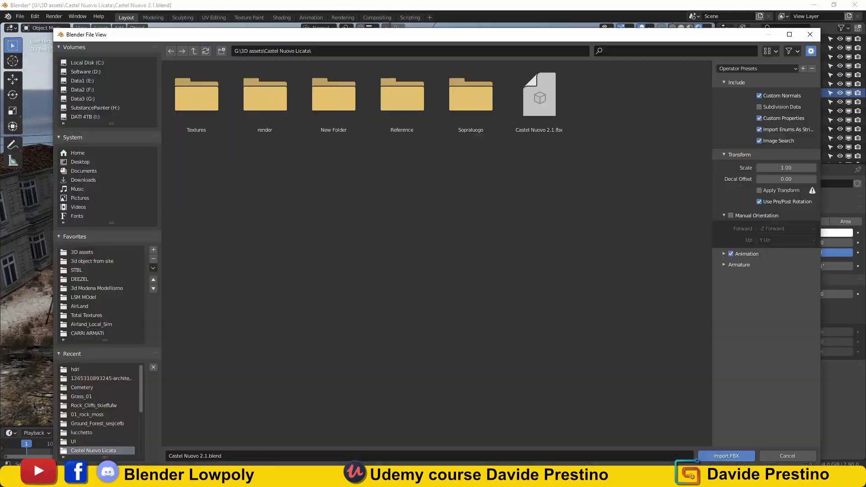
- Import the oak tree FBX and frame its leaves part in the view
left_click(736, 459)
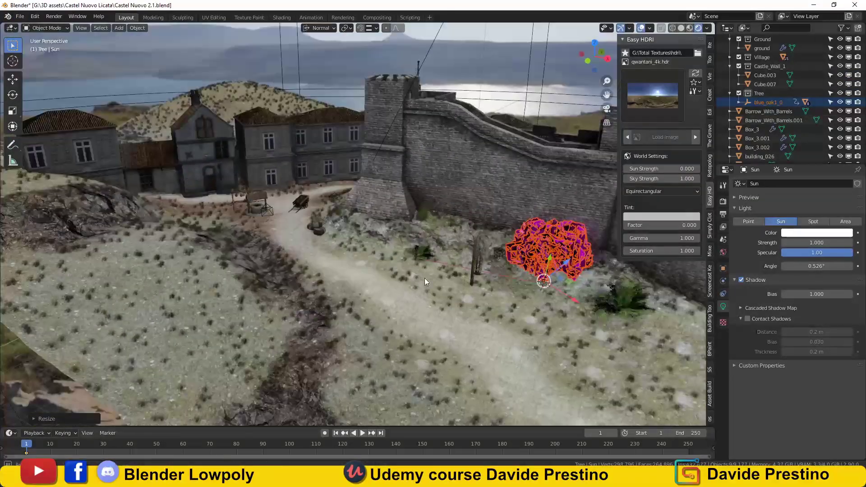
middle_click_drag(425, 282, 724, 331)
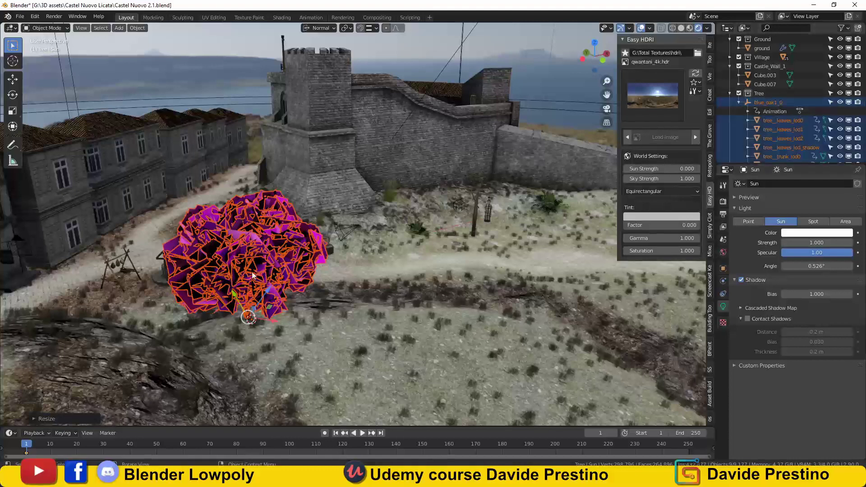
left_click(253, 276)
left_click(723, 345)
key("KP_Decimal")
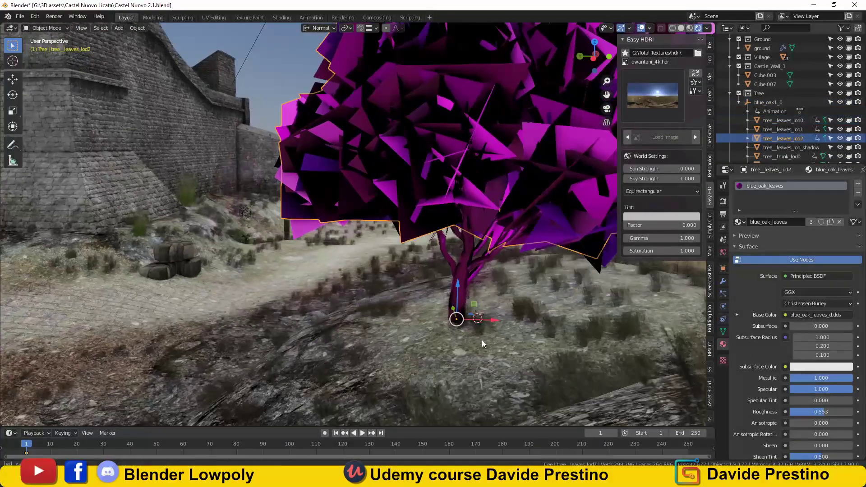
- Check the trunk's materials, then link the leaves image alpha to the shader's Alpha input
left_click(462, 280)
left_click(740, 222)
left_click(282, 17)
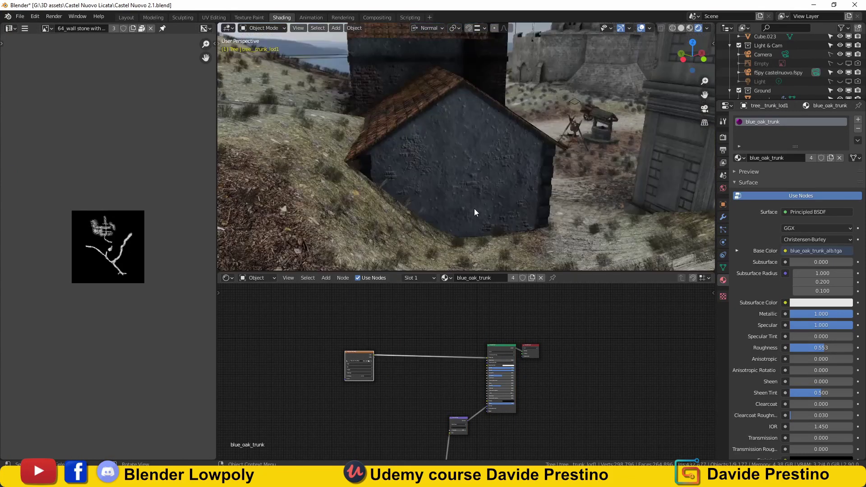
middle_click_drag(475, 209, 591, 164)
left_click(560, 181)
left_click_drag(519, 356, 428, 320)
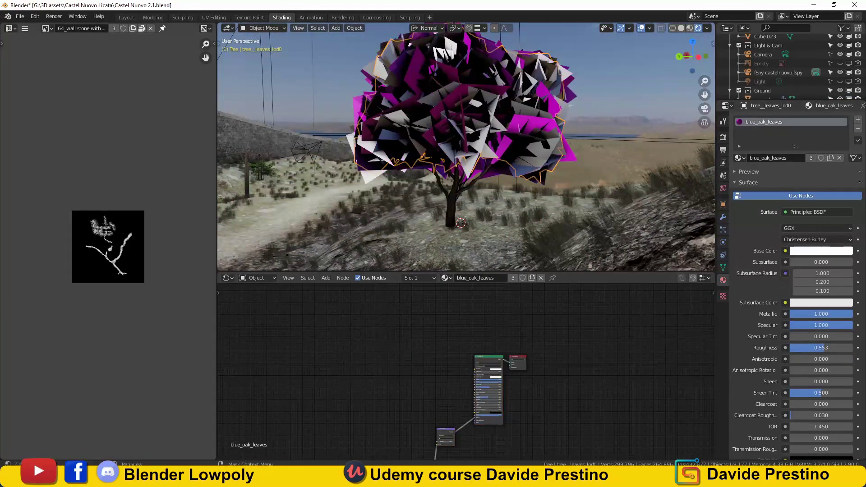
left_click_drag(454, 355, 504, 427)
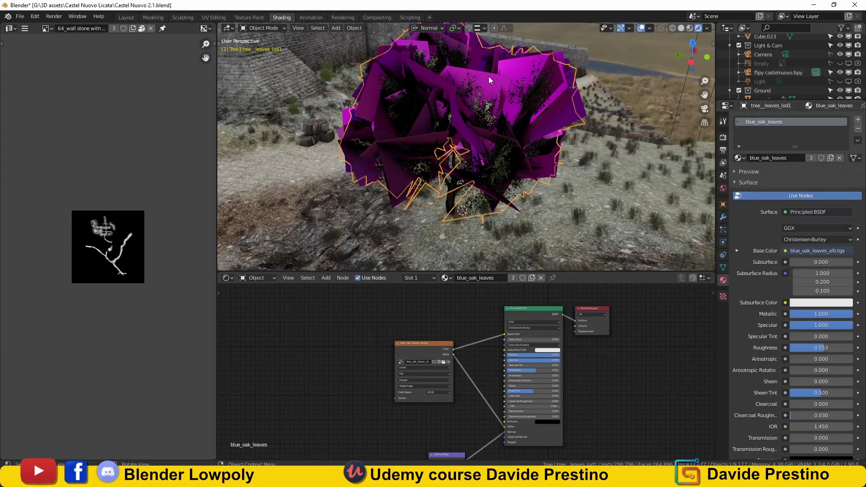
- Select the shadow-leaves part, then duplicate the tree leaves and delete the stray copy
left_click(774, 224)
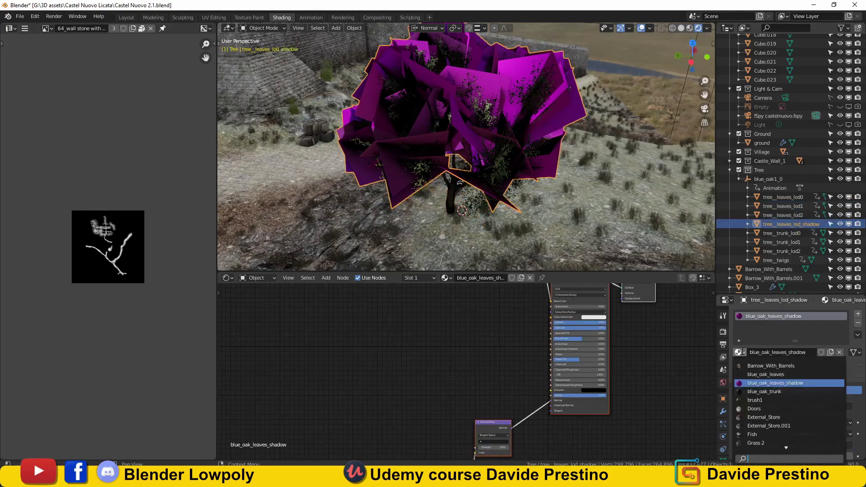
middle_click_drag(416, 169, 584, 207)
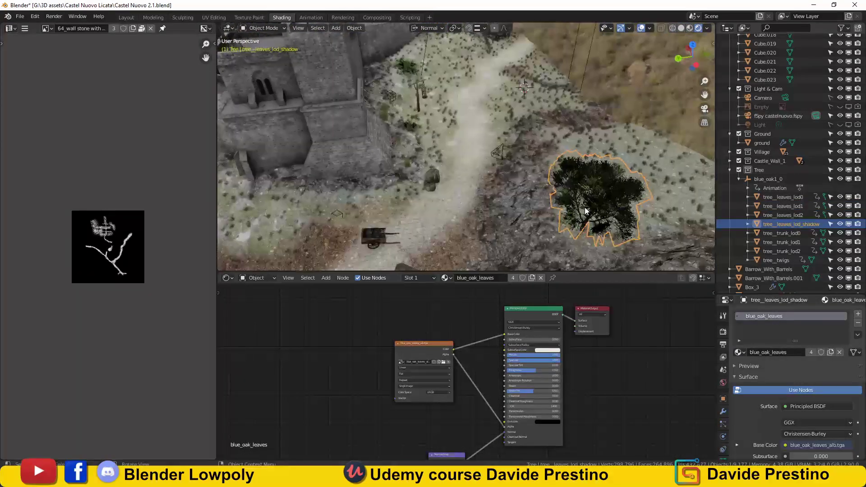
left_click(585, 207)
key("shift+d")
key("shift+s")
left_click(561, 71)
middle_click_drag(555, 167, 559, 203)
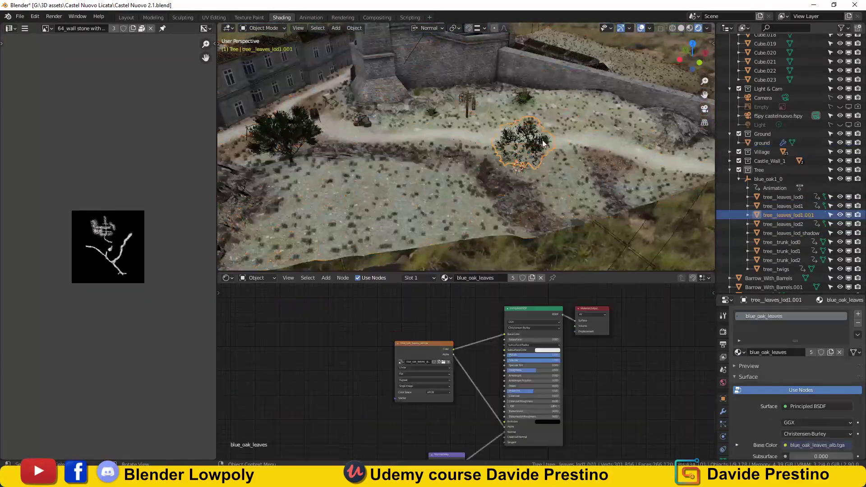
key("Delete")
left_click(730, 170)
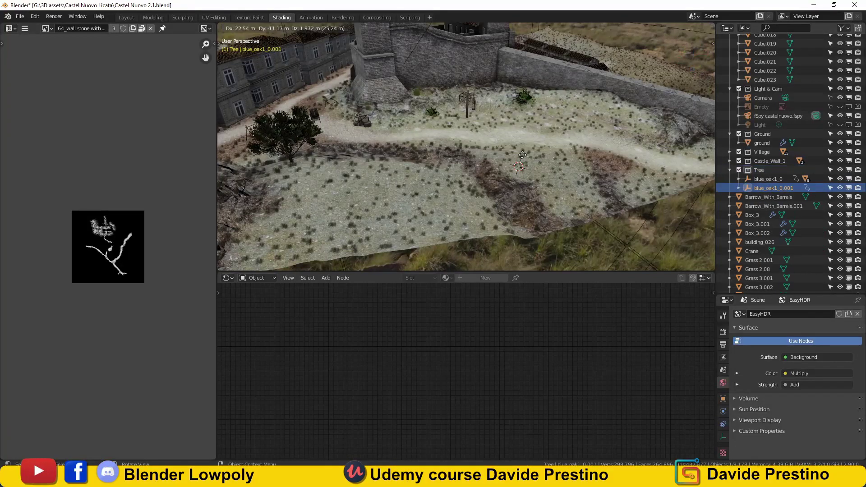
- Select all oak tree parts, save, and place a duplicate with adjusted height
left_click(738, 179)
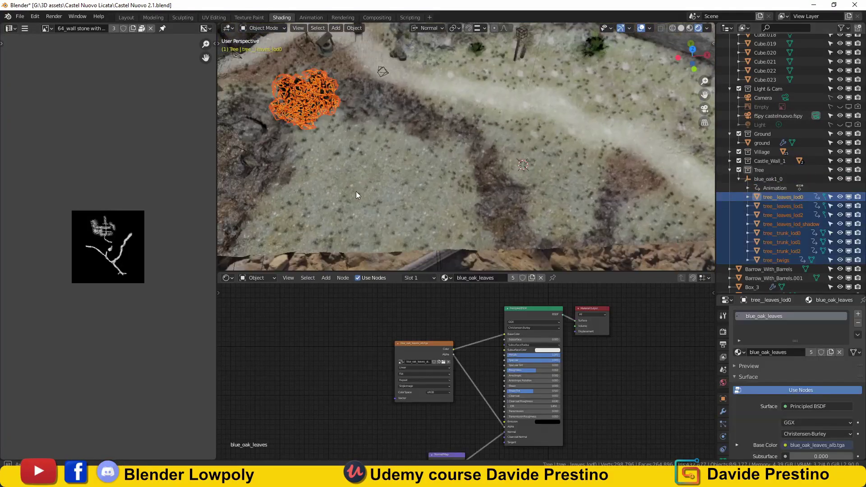
mouse_move(358, 194)
middle_mouse_down()
mouse_move(544, 156)
mouse_move(294, 121)
mouse_move(458, 136)
mouse_move(464, 170)
mouse_move(527, 148)
mouse_move(559, 153)
mouse_move(446, 134)
mouse_move(456, 131)
middle_mouse_up()
key("ctrl+s")
key("shift+d")
left_click(294, 122)
key("g")
key("z")
key("z")
key("Return")
- Place one more oak tree copy and save the file
key("shift+d")
left_click(469, 178)
key("ctrl+s")
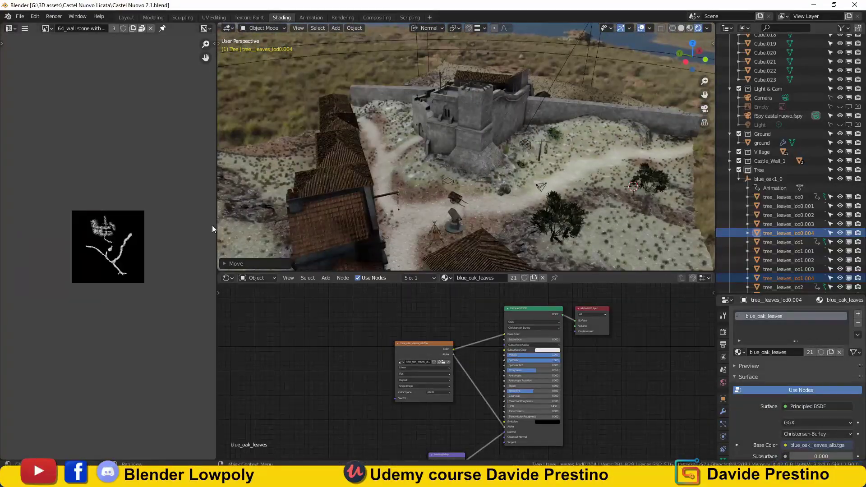
left_click(126, 17)
middle_click_drag(327, 192, 434, 183)
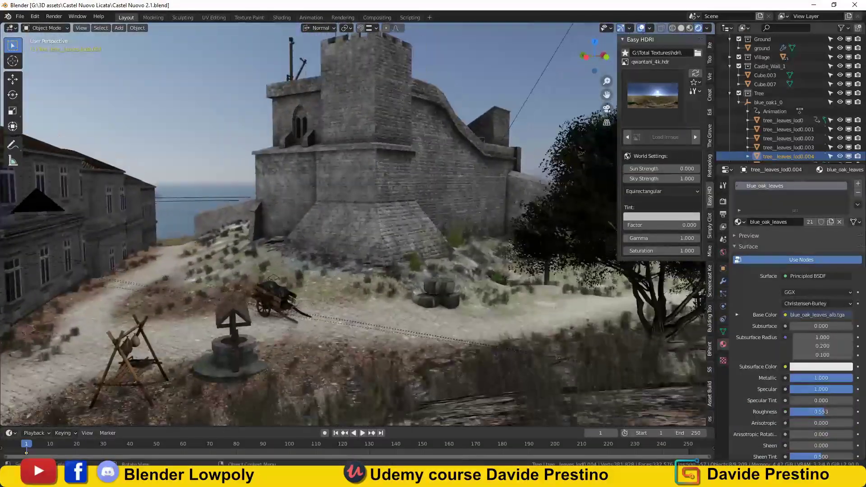
- Make the fSpy camera the active scene camera and view through it
key("n")
key("KP_0")
scroll(770, 99, "up", 5)
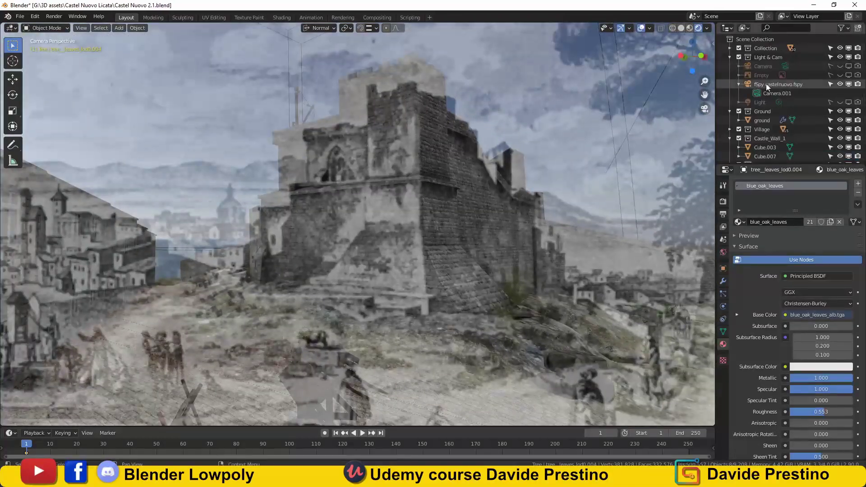
left_click(766, 84)
left_click(11, 28)
left_click(81, 28)
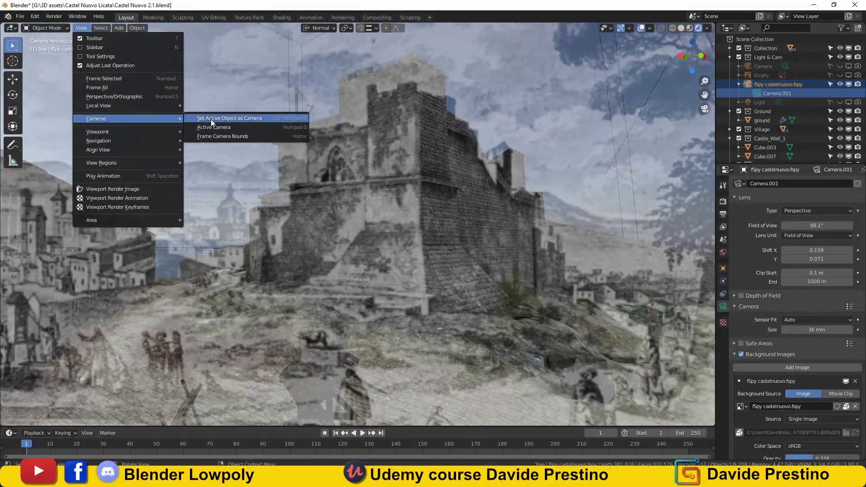
left_click(212, 126)
- Enable Contact Shadows on the sun light
mouse_move(399, 158)
middle_mouse_down()
mouse_move(483, 171)
mouse_move(359, 166)
mouse_move(365, 116)
mouse_move(570, 274)
middle_mouse_up()
left_click(723, 201)
scroll(735, 316, "down", 5)
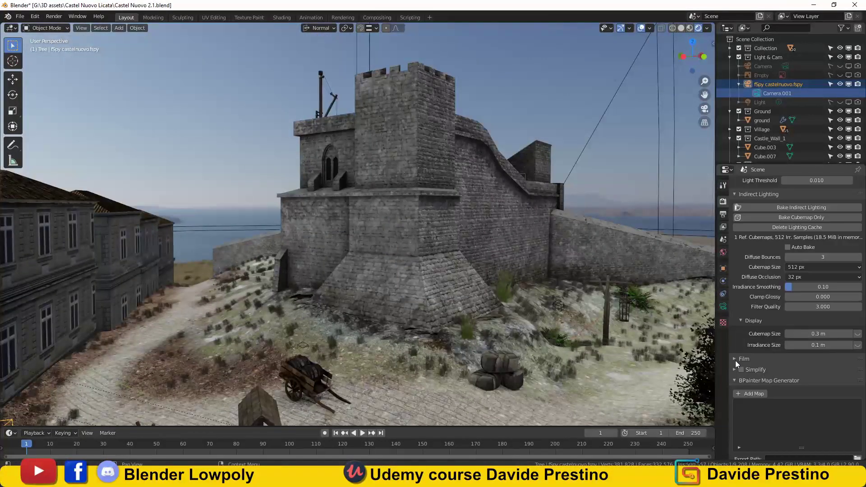
scroll(735, 361, "down", 5)
scroll(735, 451, "down", 5)
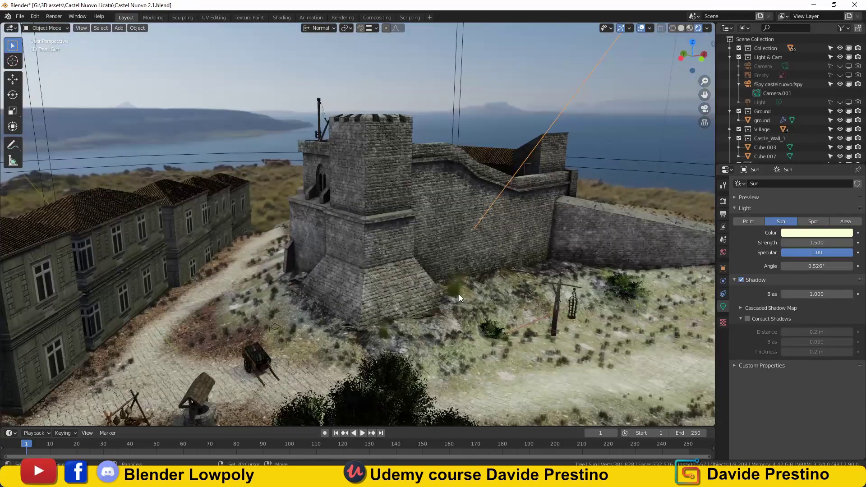
left_click(747, 319)
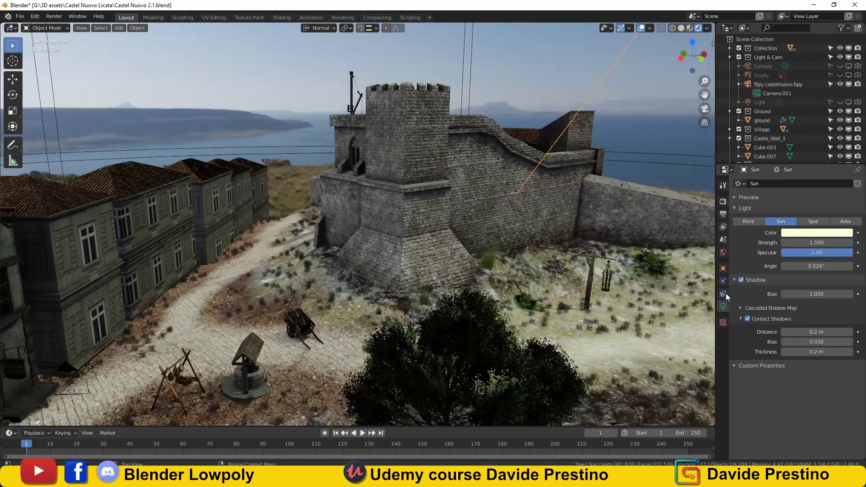
left_click(278, 18)
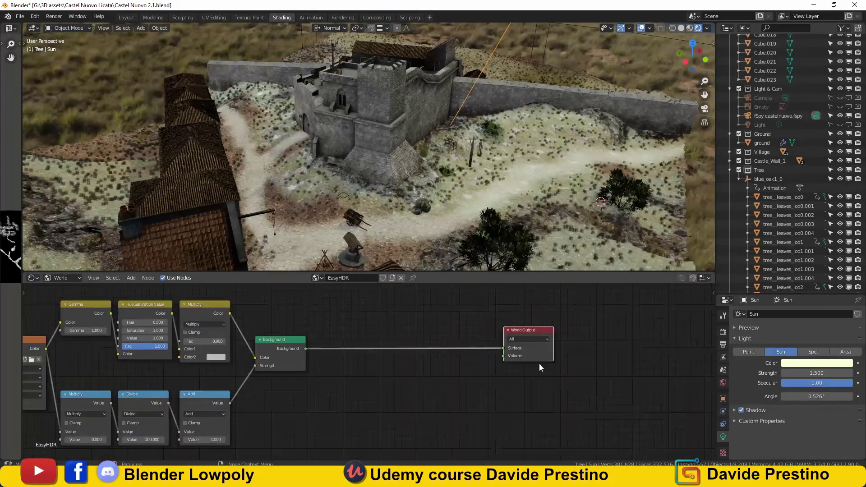
- Add a Volume Scatter node to the World Output volume with density 0.001
scroll(806, 390, "down", 2)
left_click(389, 355)
type("volume")
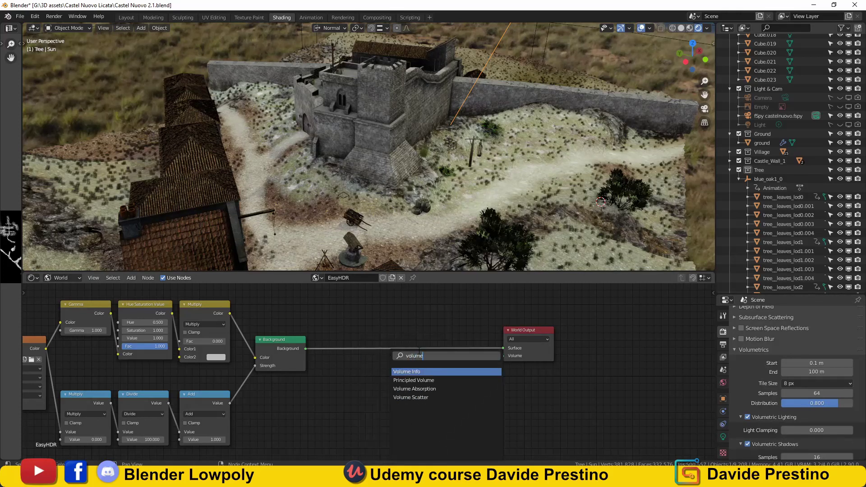
left_click_drag(509, 369, 503, 356)
double_click(383, 393)
type("0.001")
key("Return")
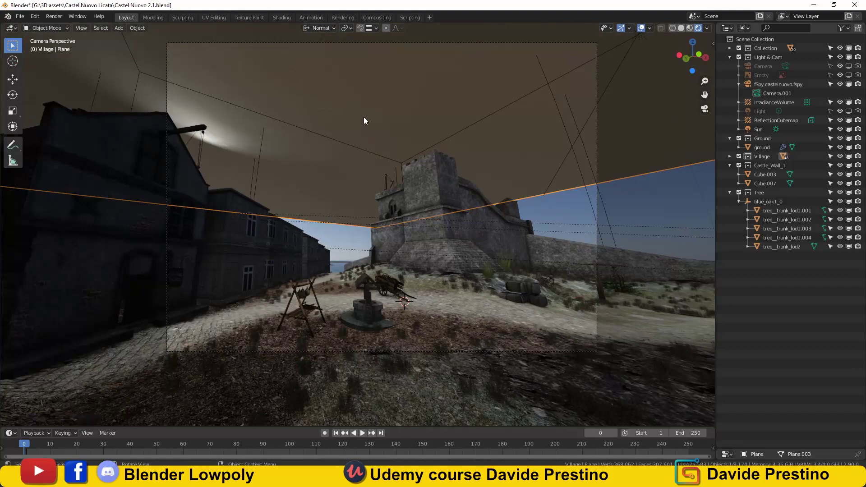
- Rename the plane's material to Clouds, drive Alpha with the noise, and use Alpha Clip
left_click_drag(743, 450, 745, 130)
double_click(791, 188)
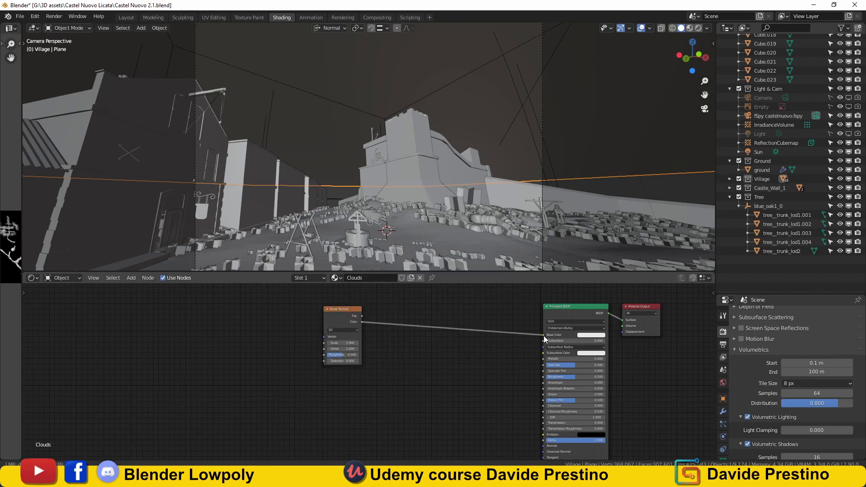
left_click_drag(546, 445, 544, 440)
left_click(723, 391)
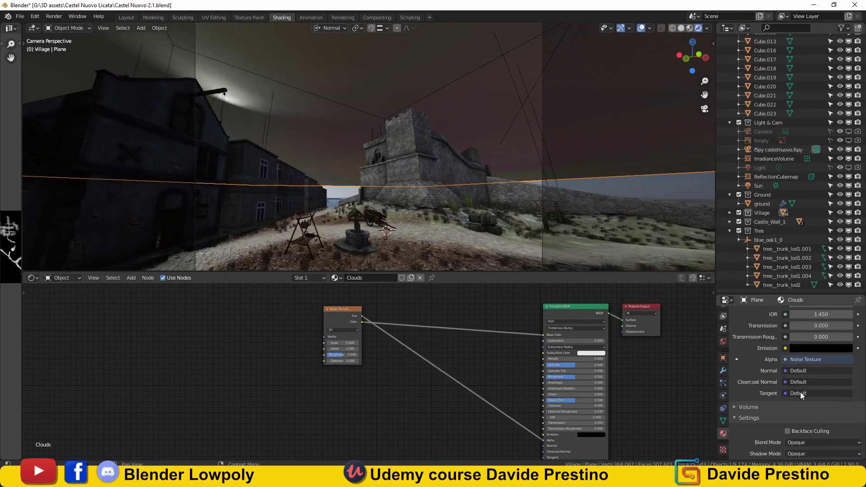
scroll(800, 392, "down", 3)
left_click(824, 389)
left_click(808, 407)
scroll(335, 322, "up", 1)
key("Return")
- Try noise scale 6.3 and mapping scale 30 while previewing in rendered shading
left_click_drag(311, 334, 326, 325)
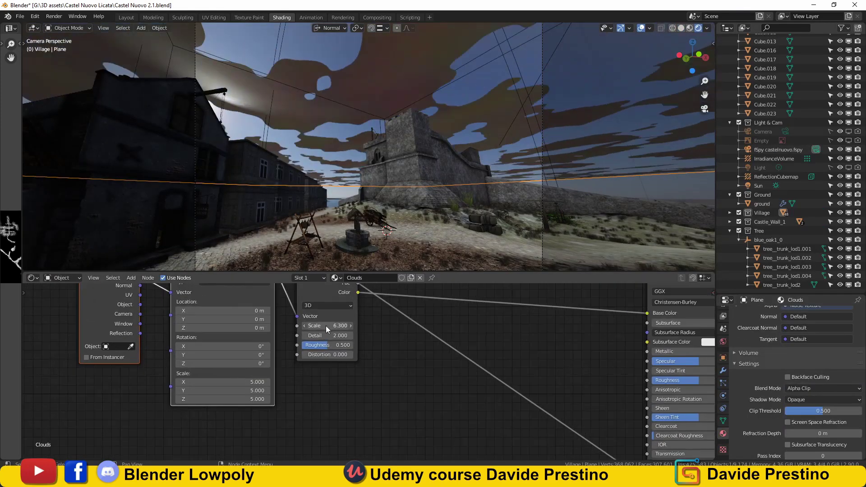
scroll(540, 359, "up", 2)
left_click(573, 338)
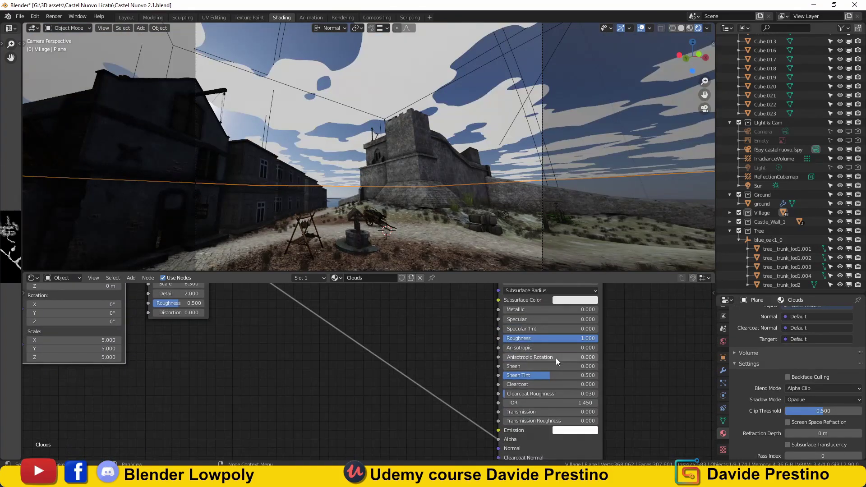
scroll(519, 373, "up", 1)
left_click_drag(510, 345, 491, 349)
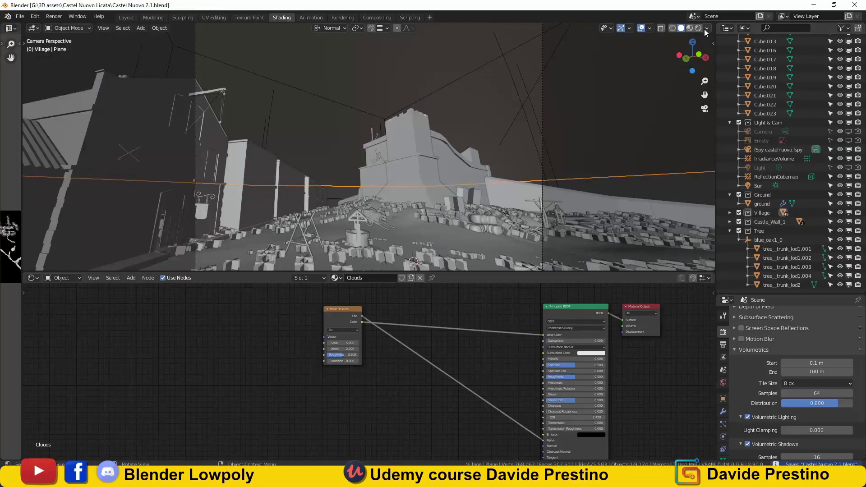
left_click(698, 28)
scroll(534, 359, "up", 1)
type("30")
key("Return")
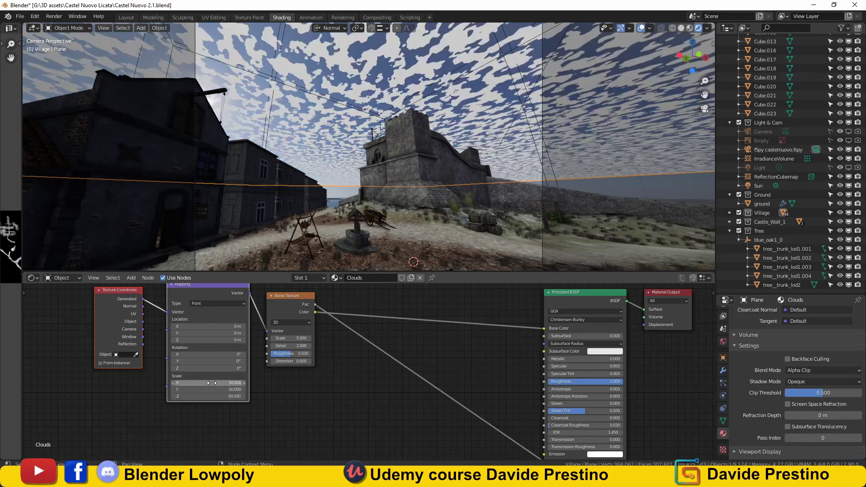
mouse_move(296, 338)
left_mouse_down()
mouse_move(284, 356)
mouse_move(315, 339)
left_mouse_up()
key("Escape")
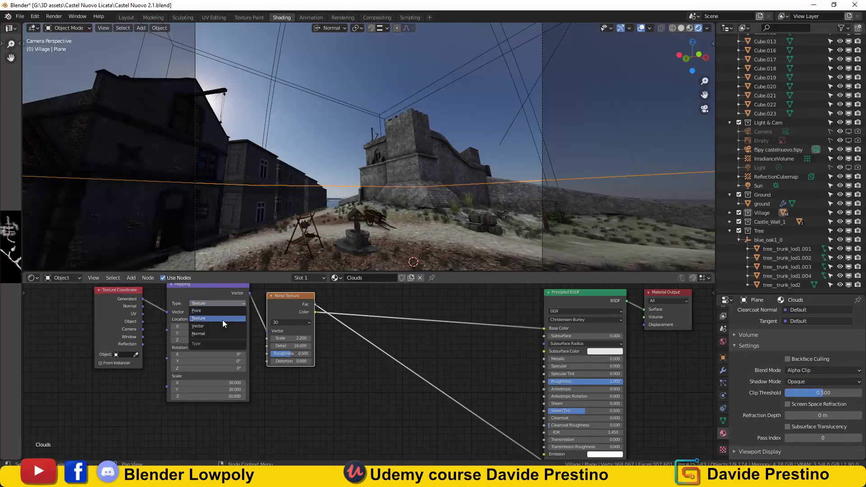
- Settle on noise detail 32, grey emission, mapping scale 20 and noise scale 1.1
key("Return")
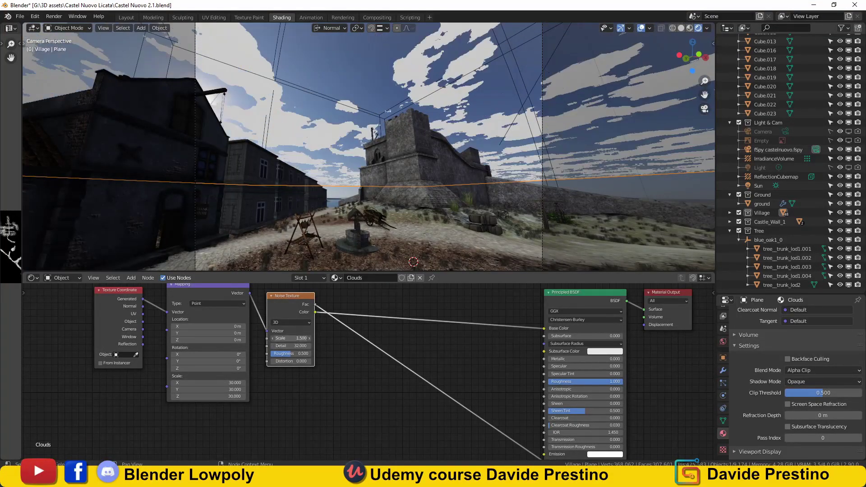
middle_click_drag(598, 457, 551, 434)
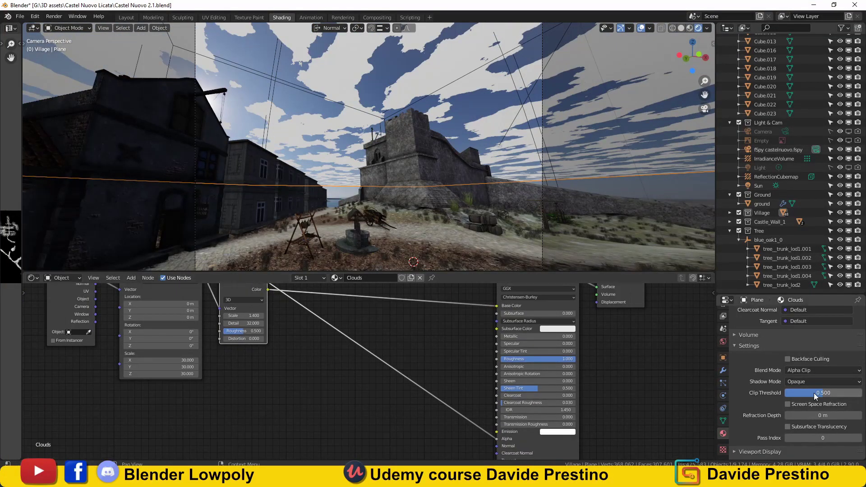
left_click(554, 432)
middle_click_drag(198, 312, 284, 325)
mouse_move(318, 329)
left_mouse_down()
mouse_move(330, 329)
mouse_move(315, 329)
left_mouse_up()
type("20")
key("Return")
mouse_move(370, 123)
middle_mouse_down()
mouse_move(352, 196)
mouse_move(364, 153)
middle_mouse_up()
middle_click_drag(410, 290, 361, 326)
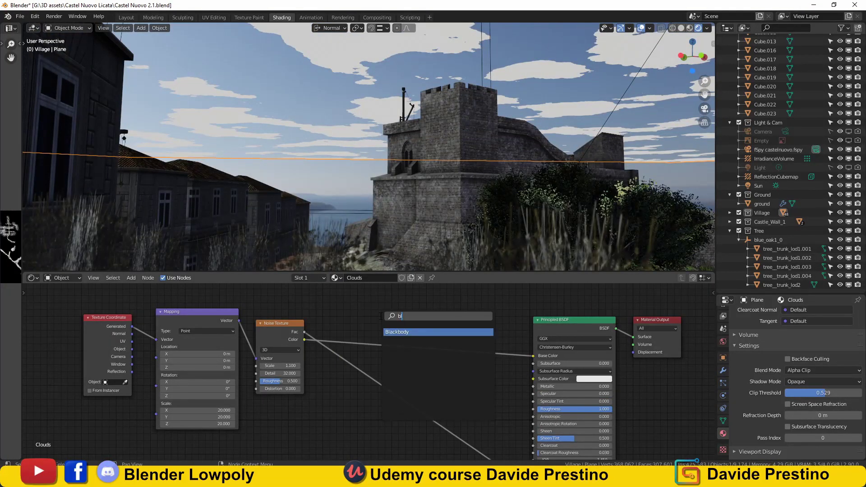
middle_click_drag(477, 390, 492, 391)
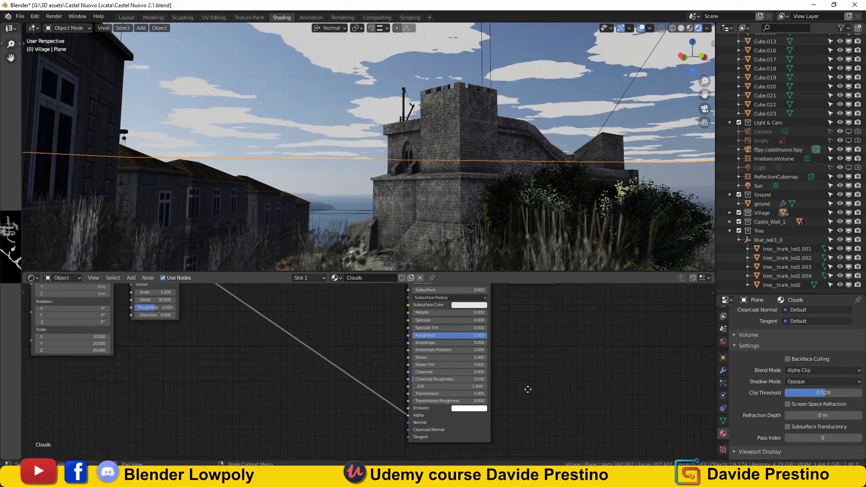
middle_click_drag(507, 298, 488, 341)
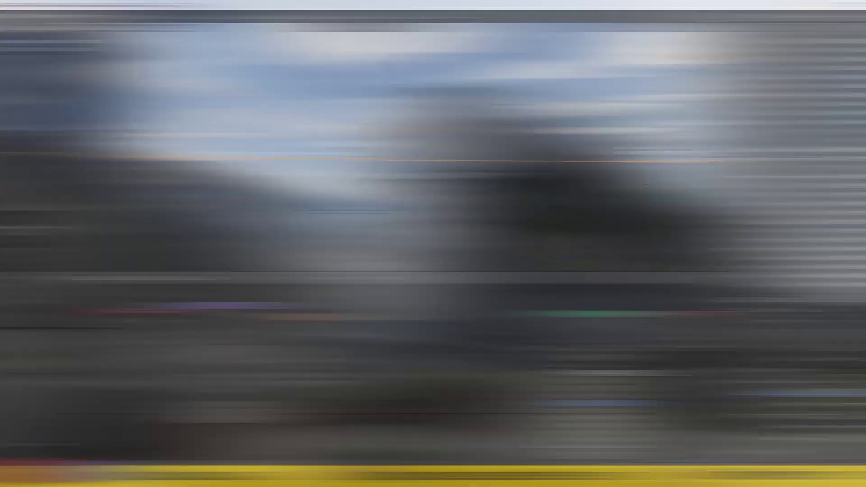